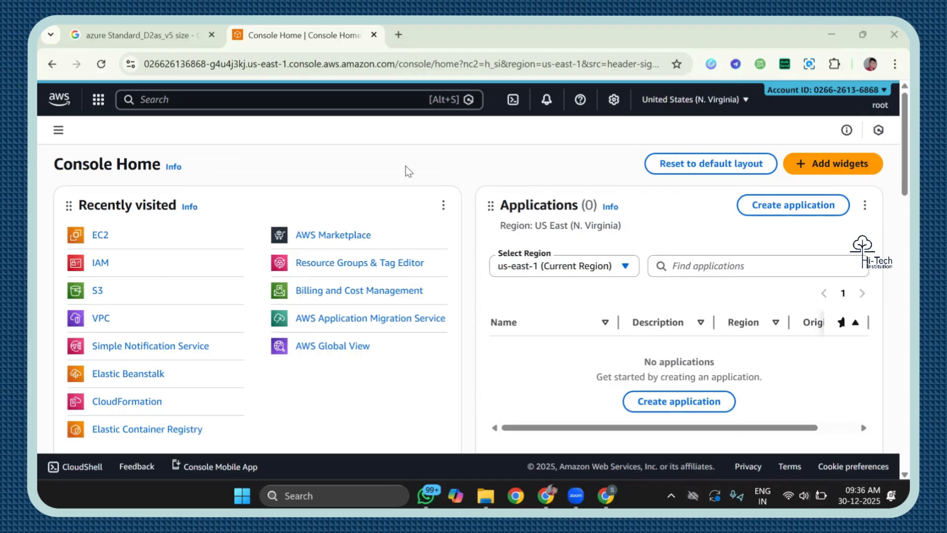
Step: Open the S3 service from the recently visited services in a new browser tab and switch to it
left_click(98, 296)
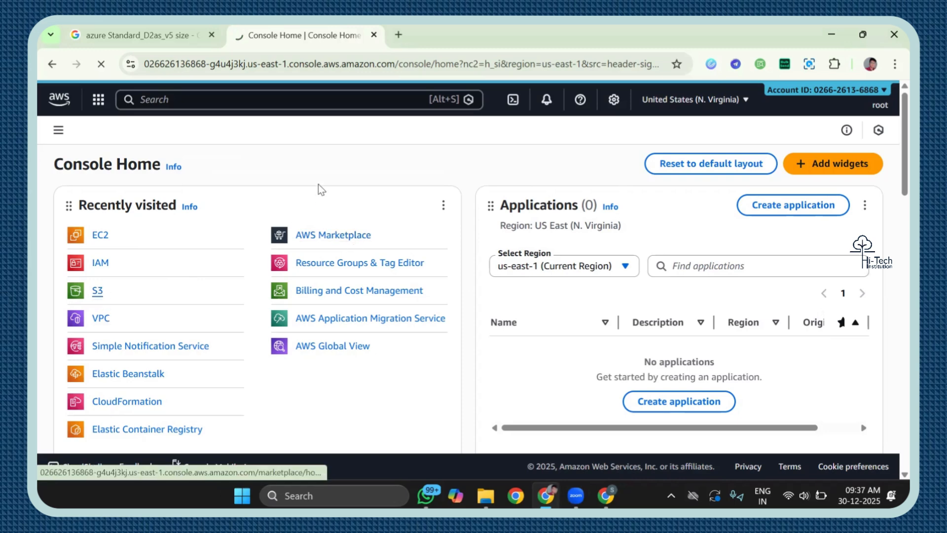
scroll(203, 289, "down", 3)
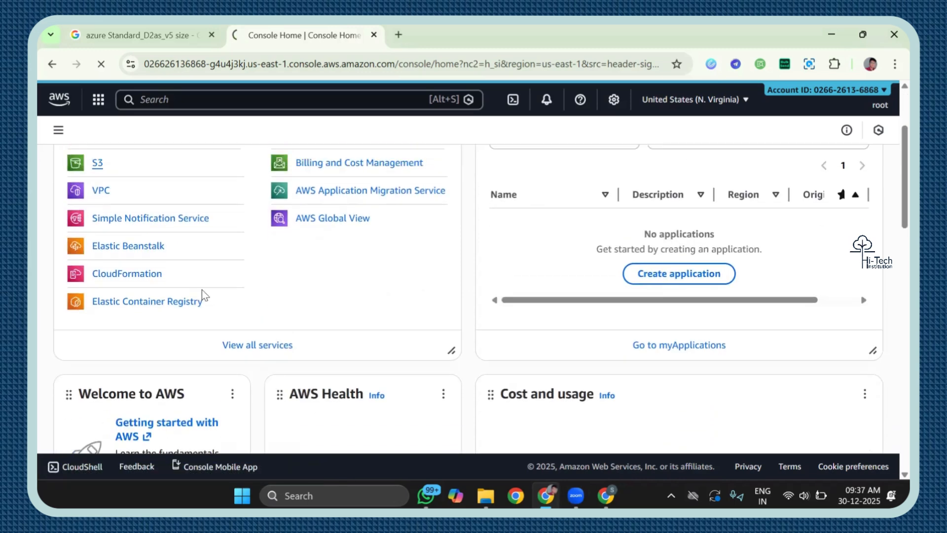
scroll(203, 289, "up", 3)
right_click(97, 292)
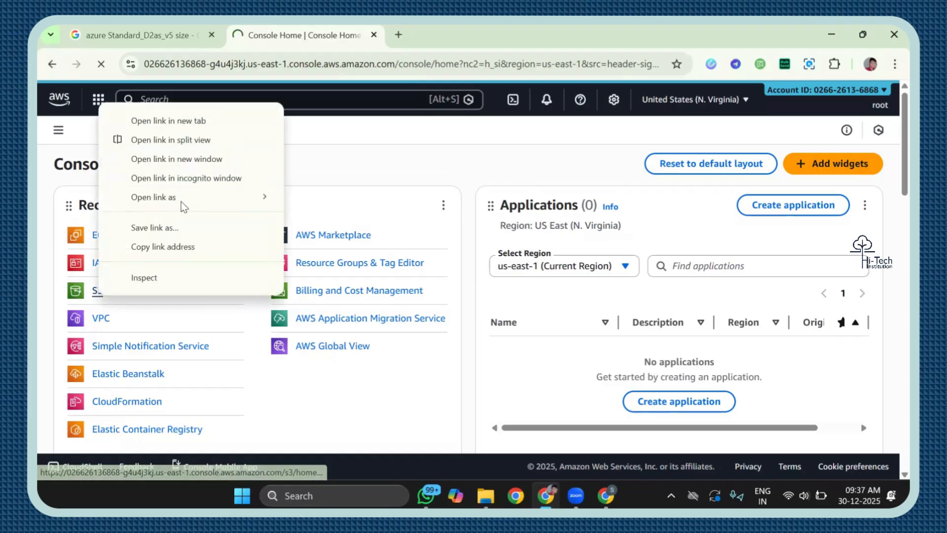
left_click(243, 126)
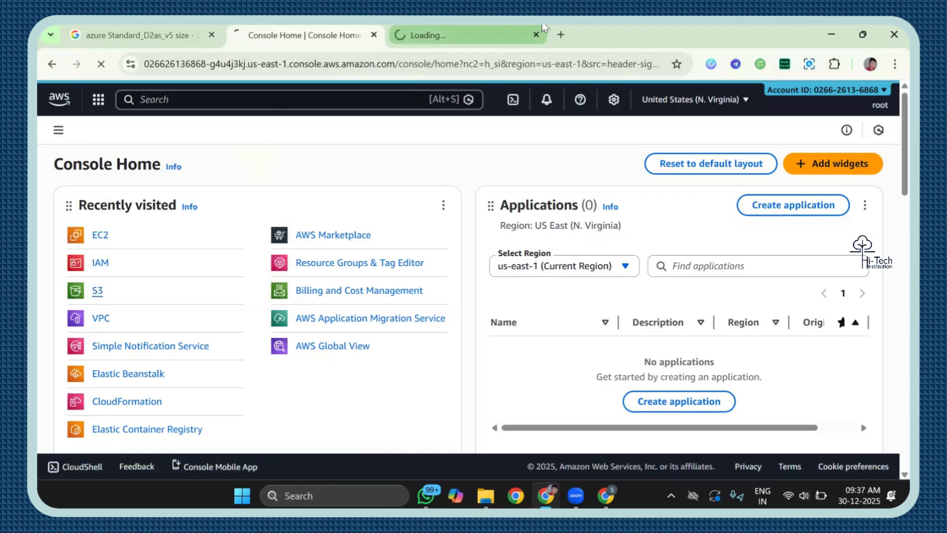
left_click(459, 25)
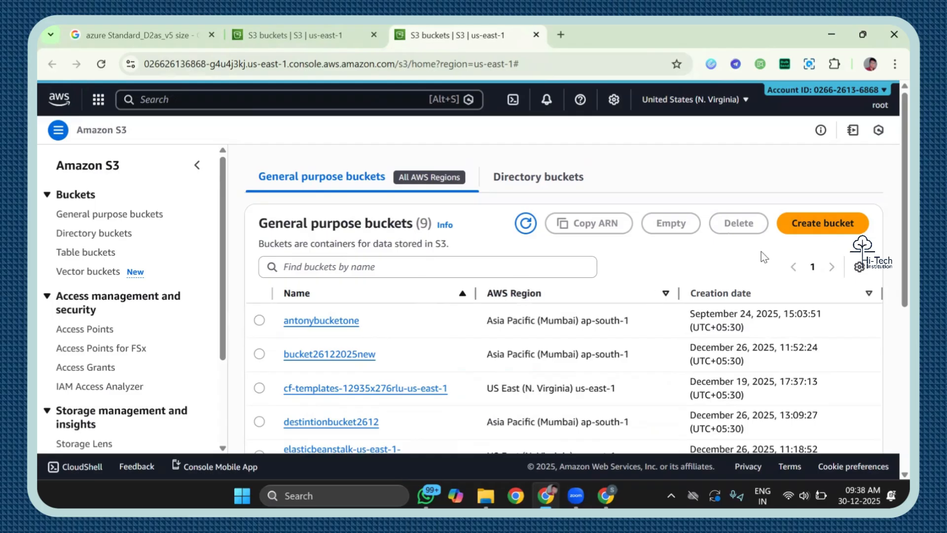
Step: Start creating a general purpose bucket and name it htgesample.xyz
left_click(826, 226)
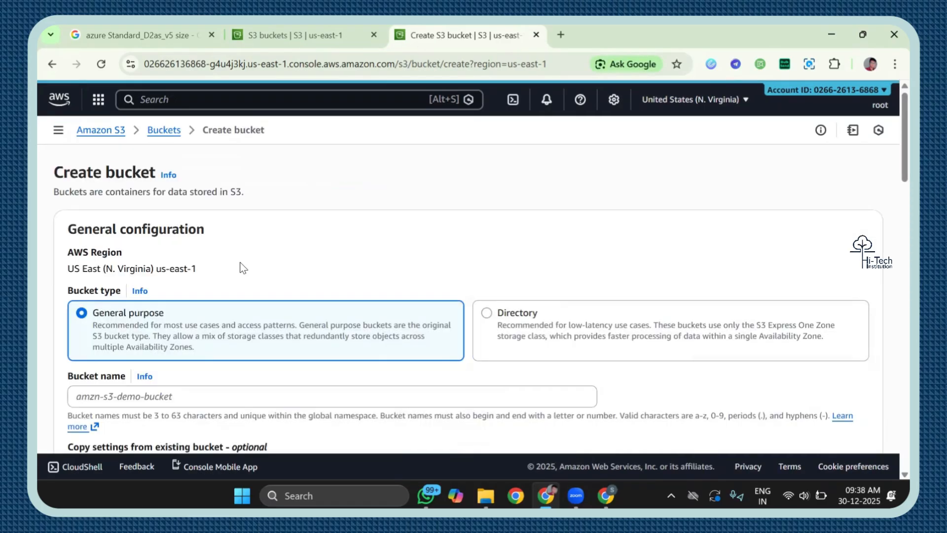
scroll(222, 345, "down", 1)
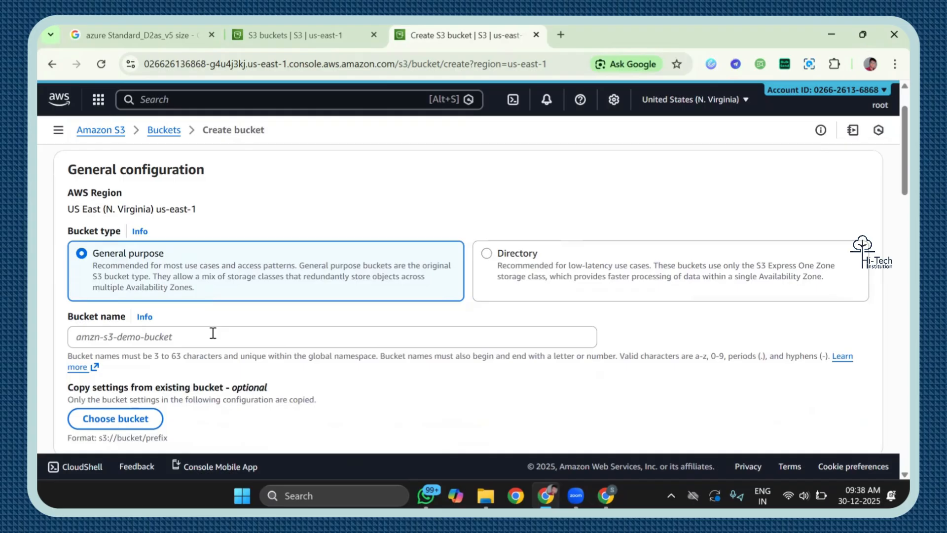
left_click(212, 333)
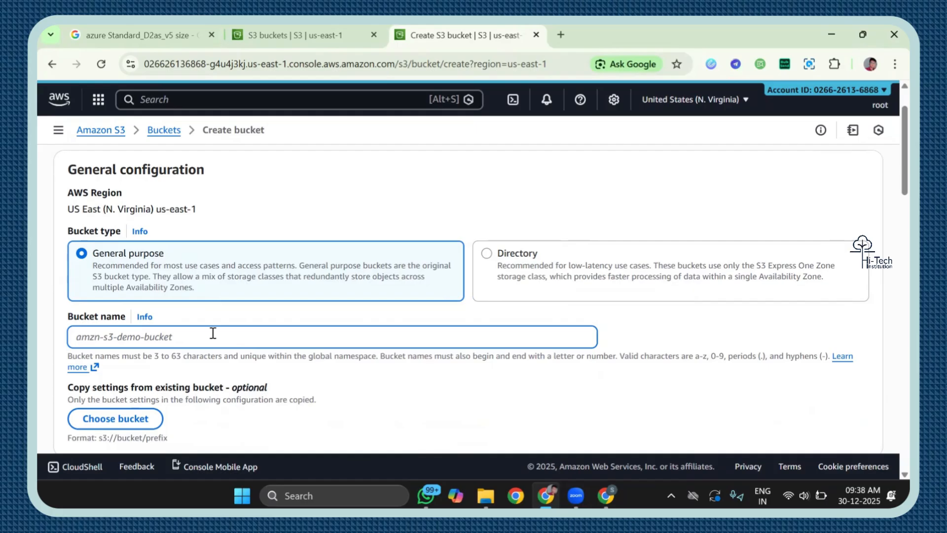
type("htge")
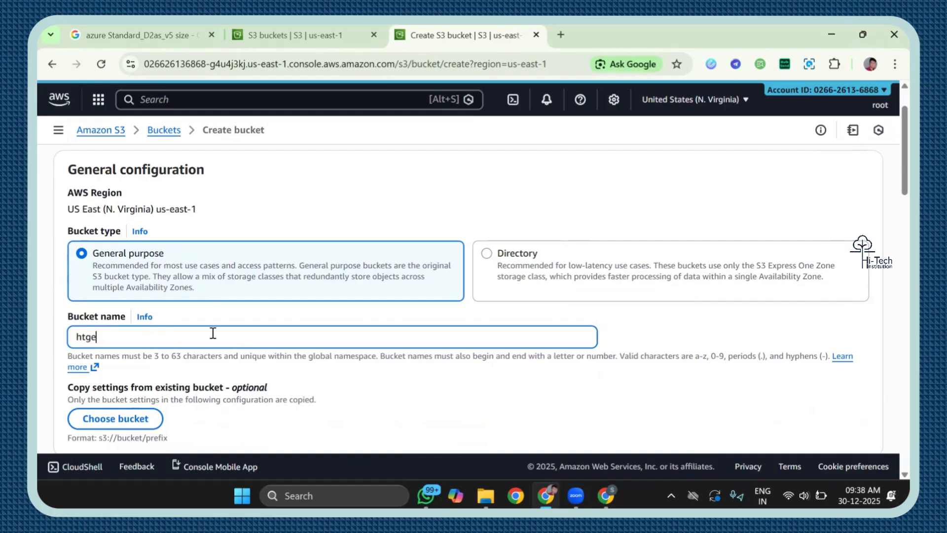
type("sample.xyz")
double_click(70, 334)
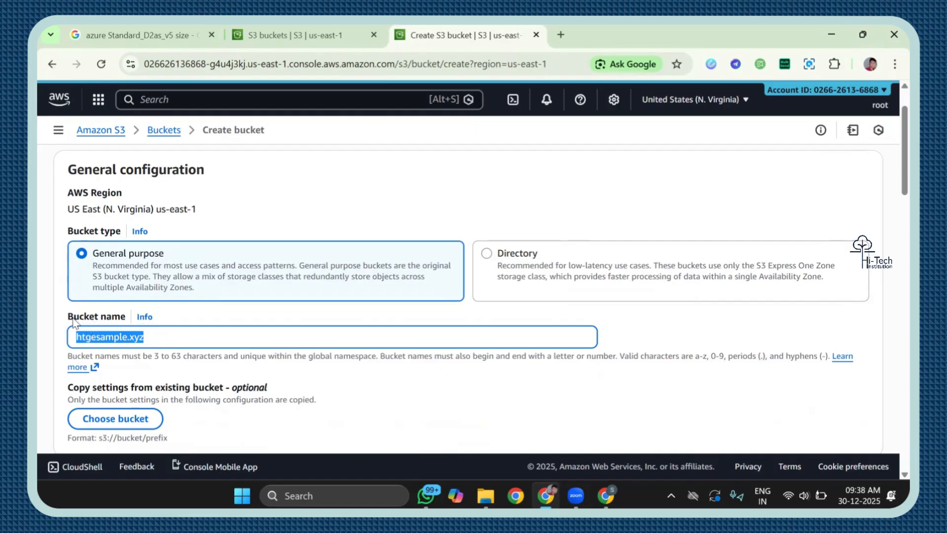
scroll(172, 344, "down", 1)
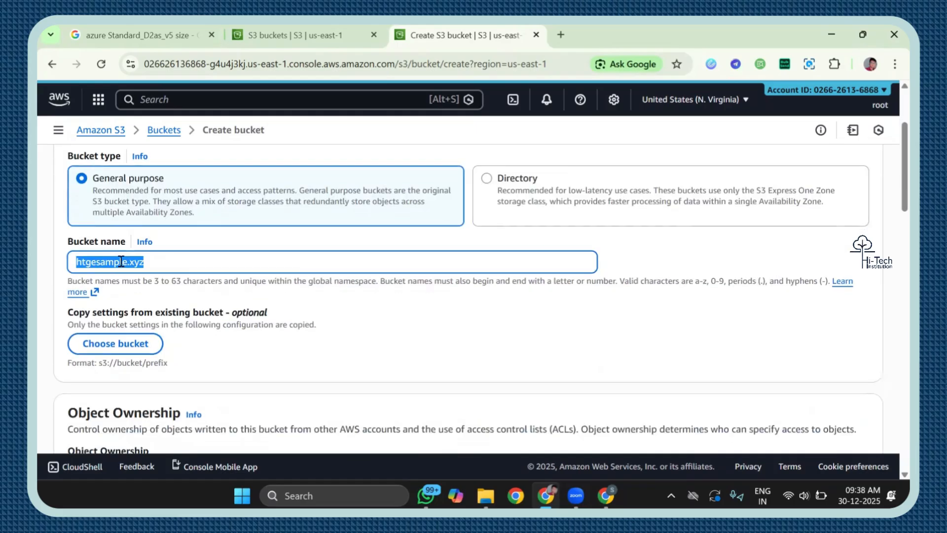
triple_click(120, 261)
Step: Create the bucket with the remaining default settings and open it from the bucket list
scroll(342, 336, "down", 7)
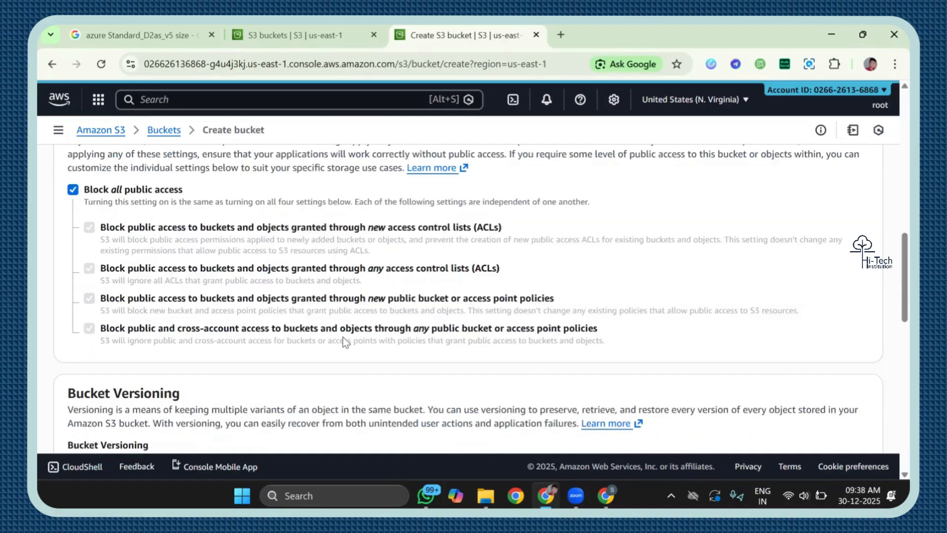
scroll(668, 388, "down", 10)
left_click(802, 413)
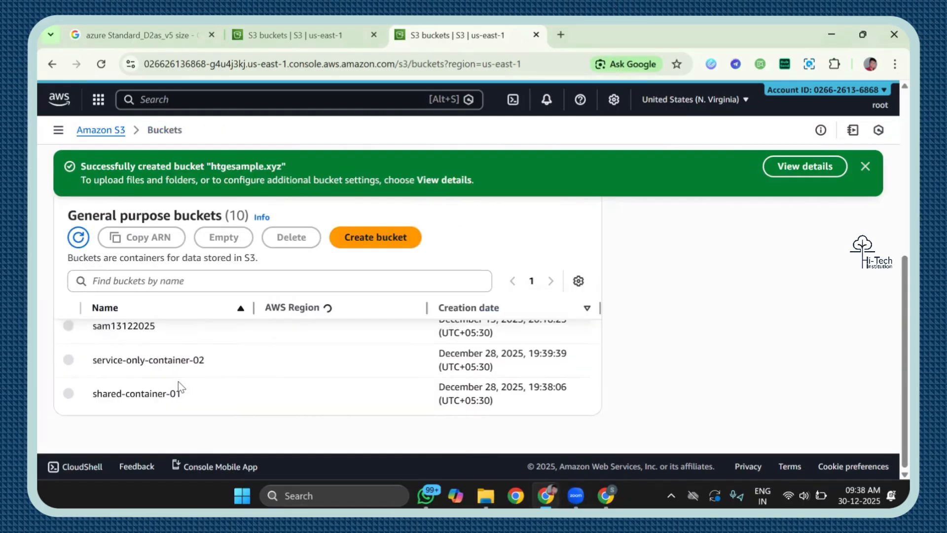
left_click(117, 396)
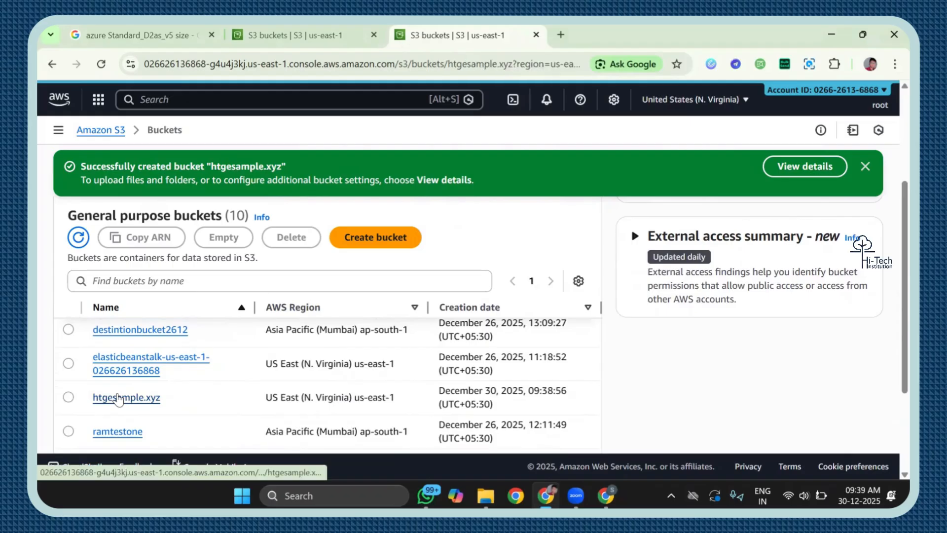
Step: Switch to File Explorer and open the inner Charitize folder inside Downloads > Charitize
mouse_move(486, 496)
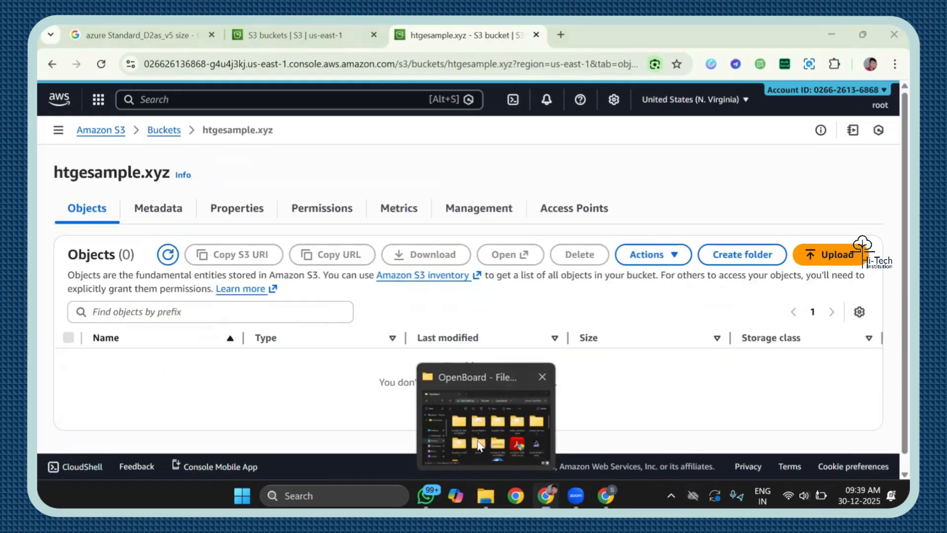
left_click(478, 445)
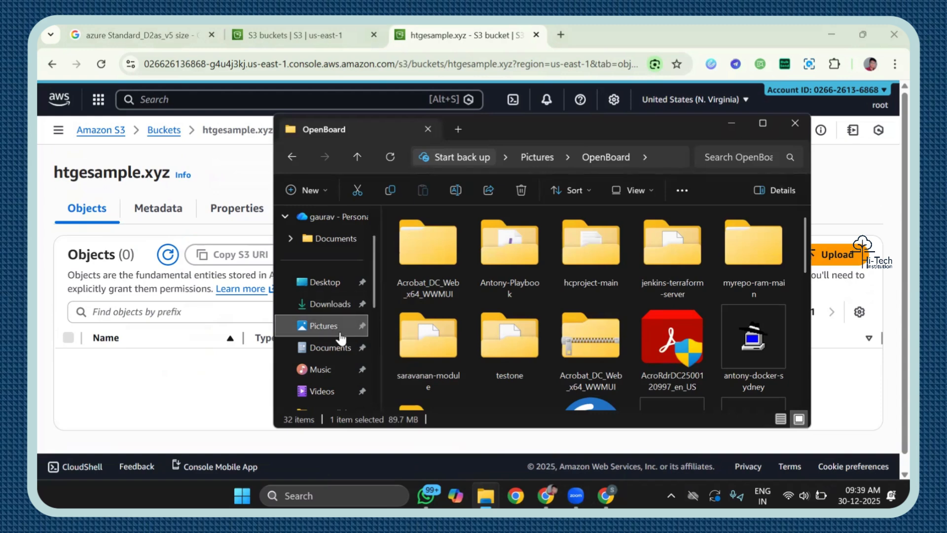
left_click(347, 310)
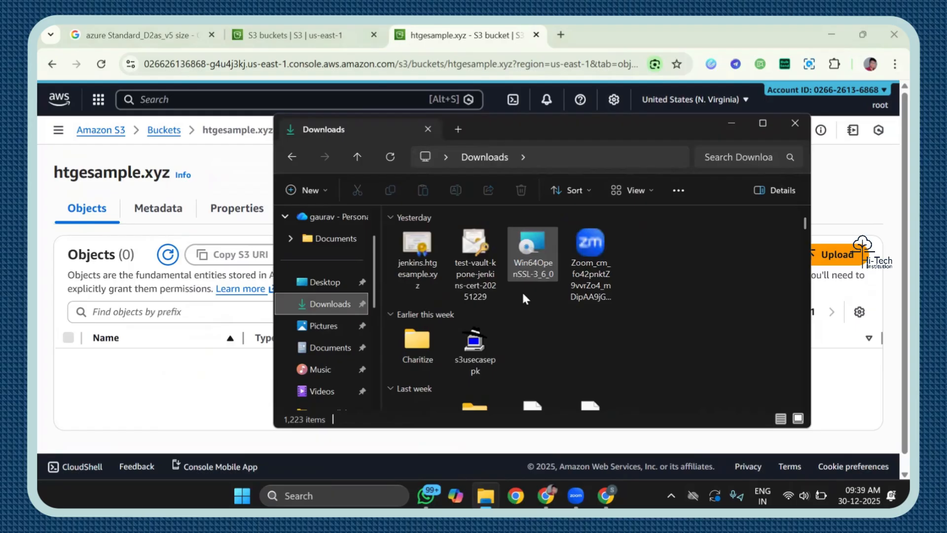
double_click(427, 348)
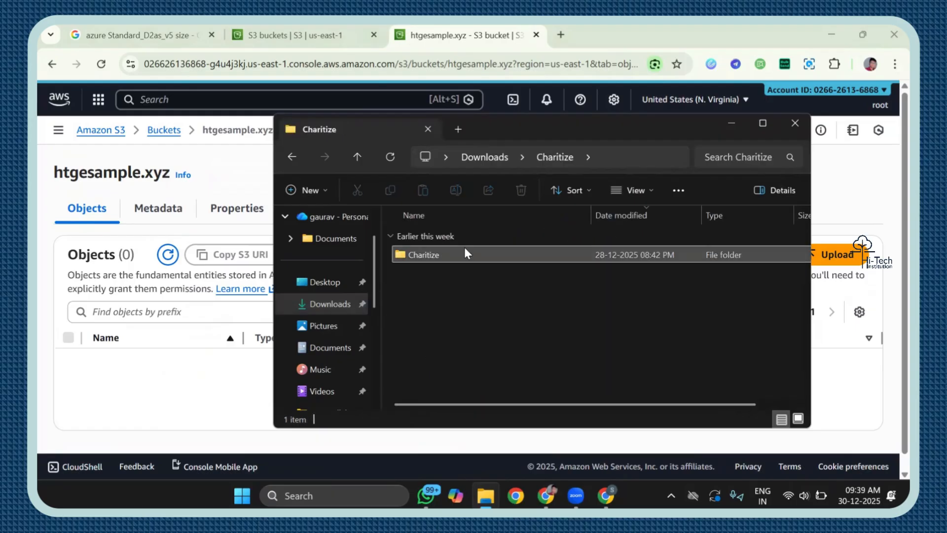
double_click(465, 254)
Step: Select all files and folders in the Charitize folder and add them to the htgesample.xyz bucket's upload list
left_click(459, 251)
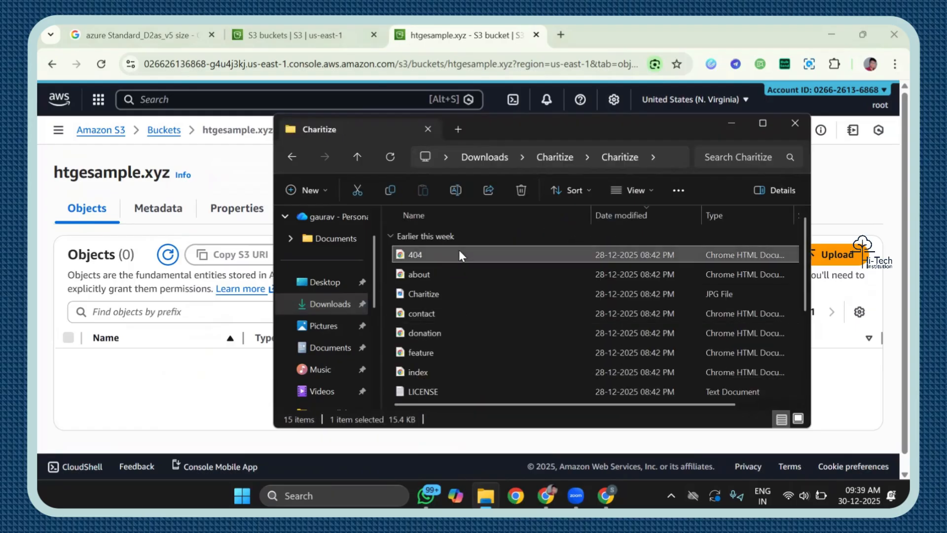
key("shift+Down")
key("shift+Down")
key("shift+Down")
key("shift+Down")
key("shift+Down")
key("shift+Down")
key("shift+Down")
key("shift+Down")
key("shift+Down")
key("shift+Down")
key("shift+Down")
key("shift+Down")
key("shift+Down")
key("shift+Down")
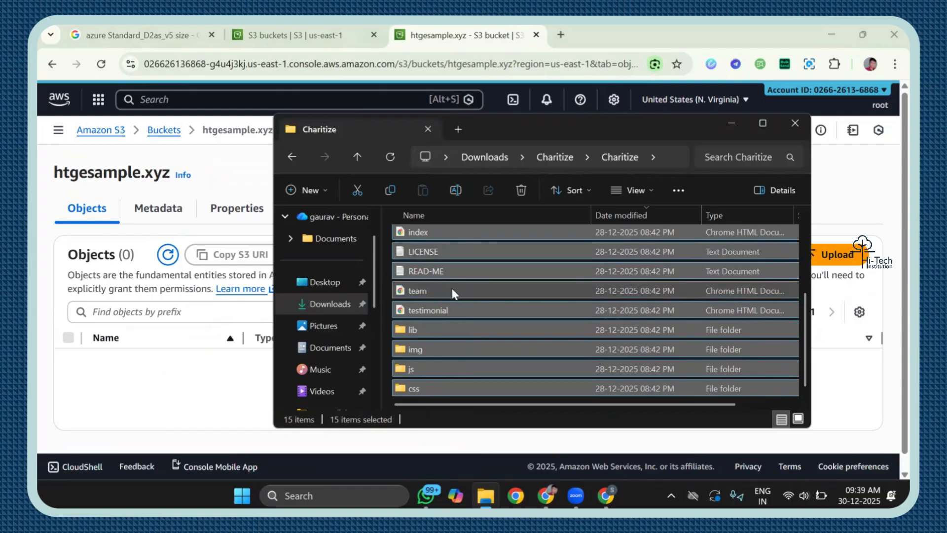
left_click_drag(453, 289, 161, 300)
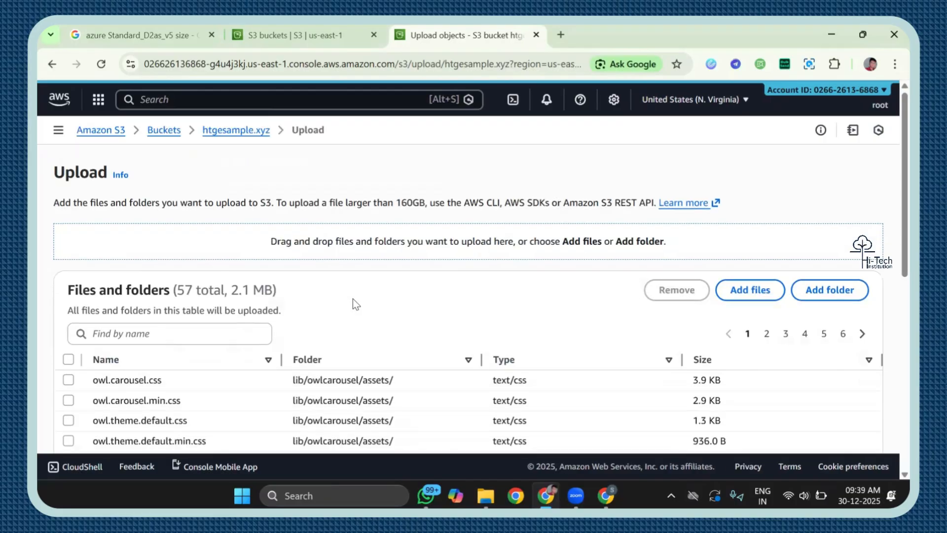
Step: Upload the listed files and folders to the bucket, check the upload progress and close the status page
scroll(434, 307, "down", 2)
scroll(451, 262, "down", 5)
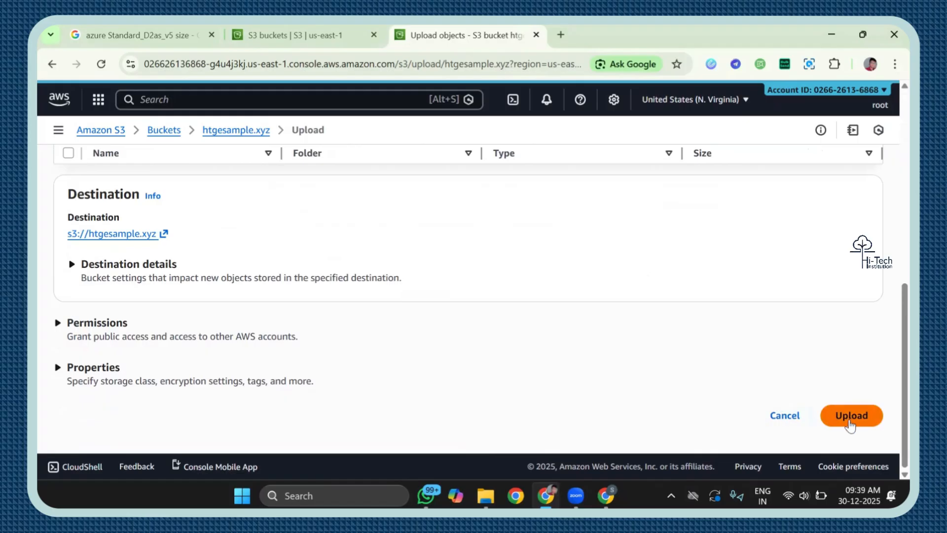
left_click(850, 420)
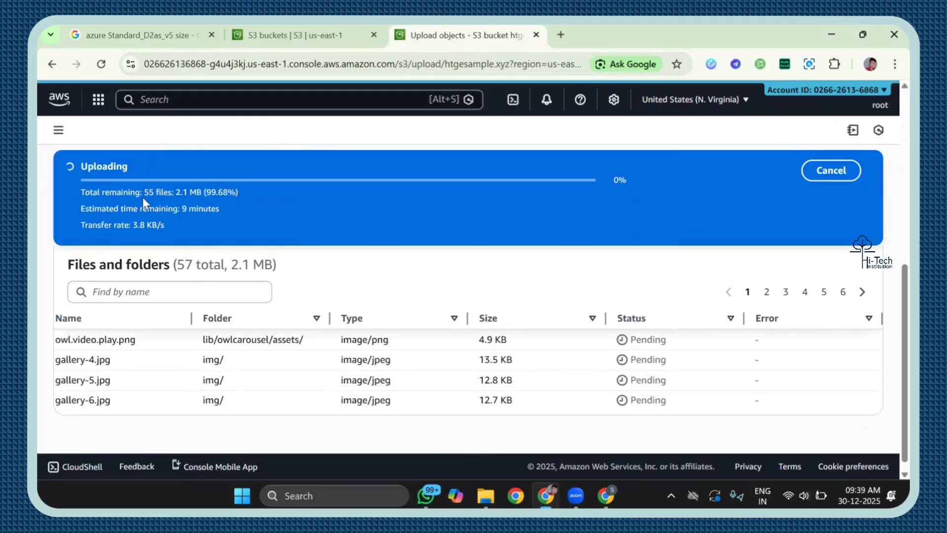
left_click_drag(143, 197, 260, 200)
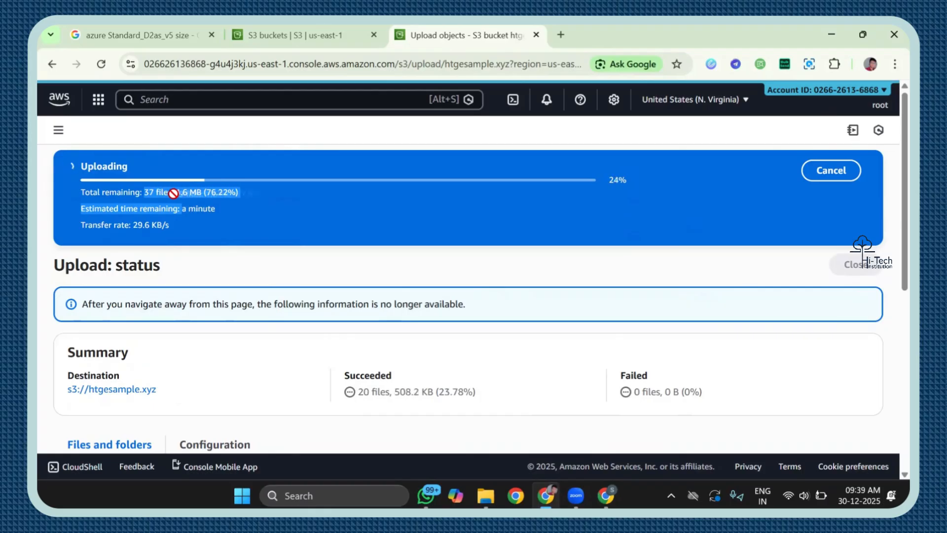
scroll(453, 324, "down", 4)
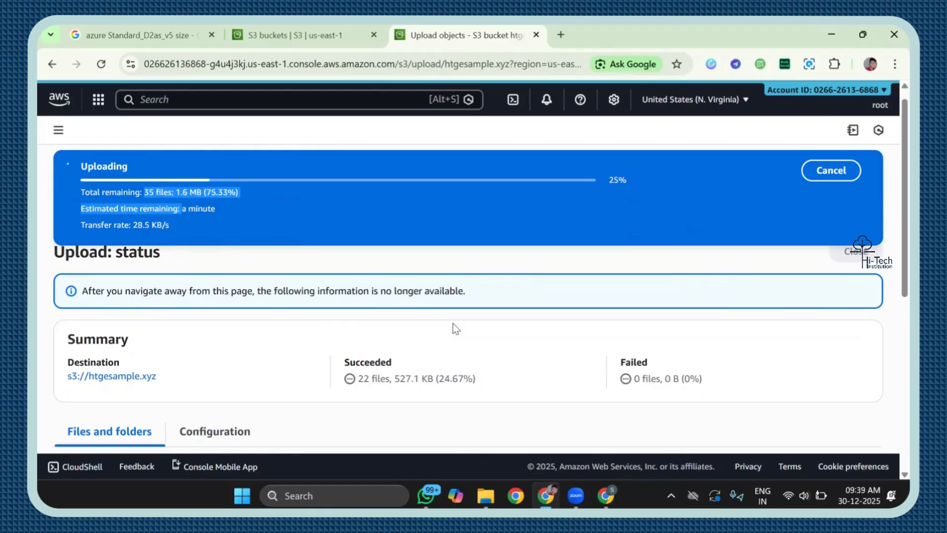
scroll(453, 323, "down", 4)
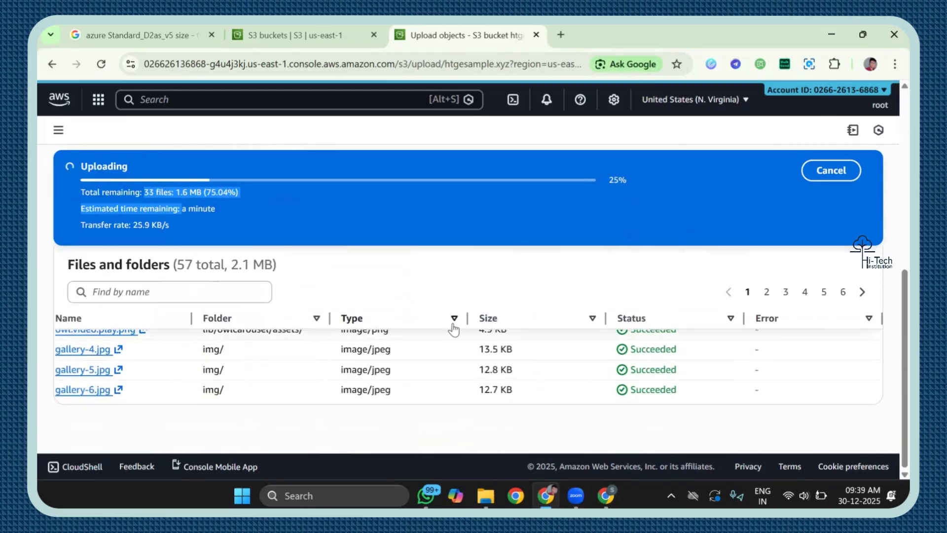
scroll(441, 386, "up", 5)
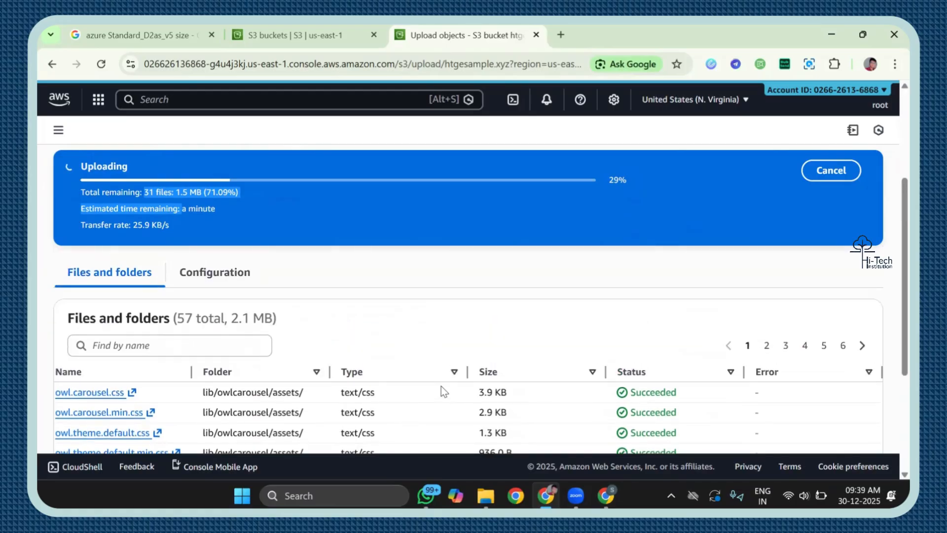
scroll(492, 428, "up", 2)
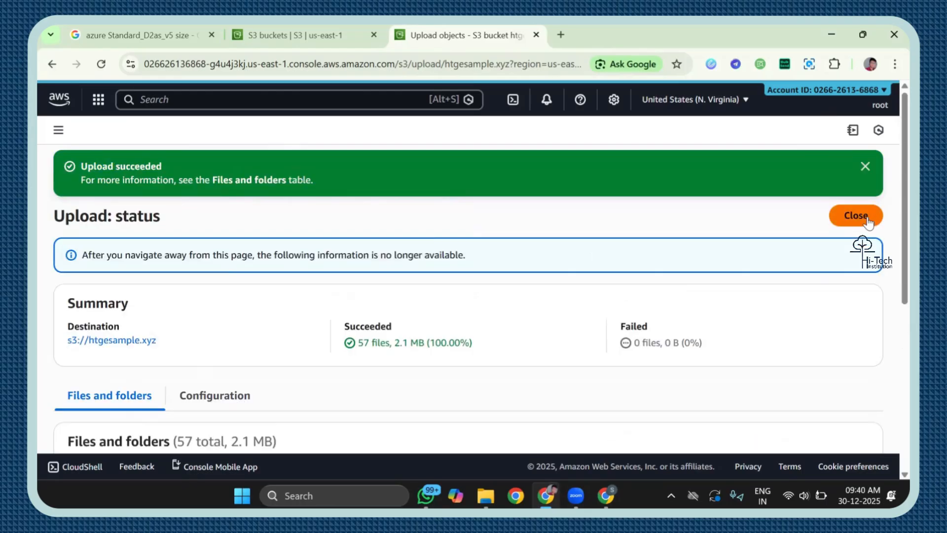
left_click(855, 216)
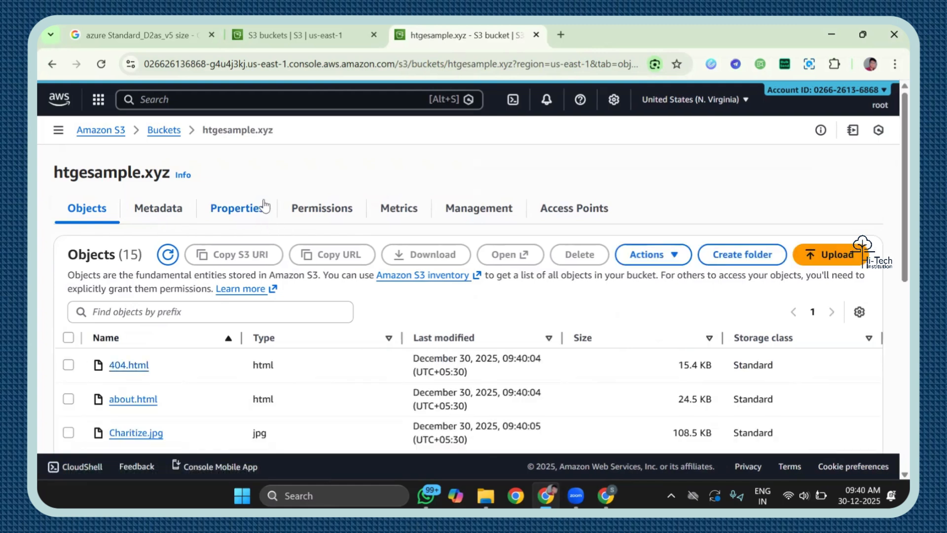
Step: Examine the bucket's properties, including versioning, tags and default encryption
left_click(235, 212)
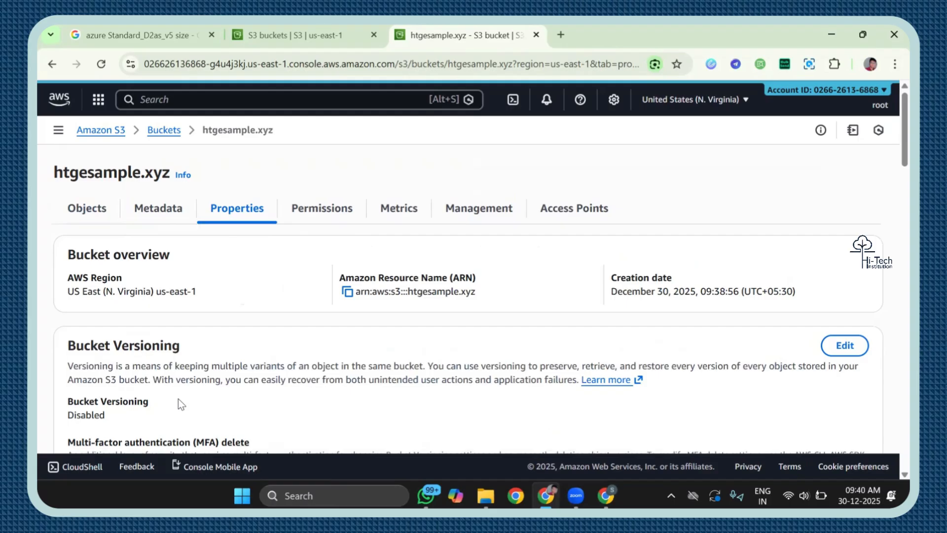
scroll(178, 398, "down", 6)
scroll(179, 398, "down", 4)
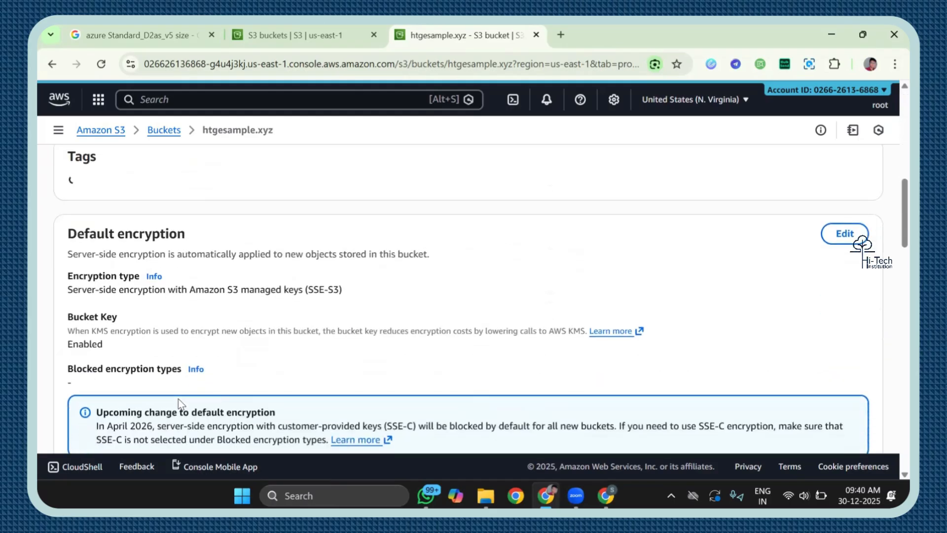
scroll(179, 399, "up", 7)
scroll(179, 398, "up", 2)
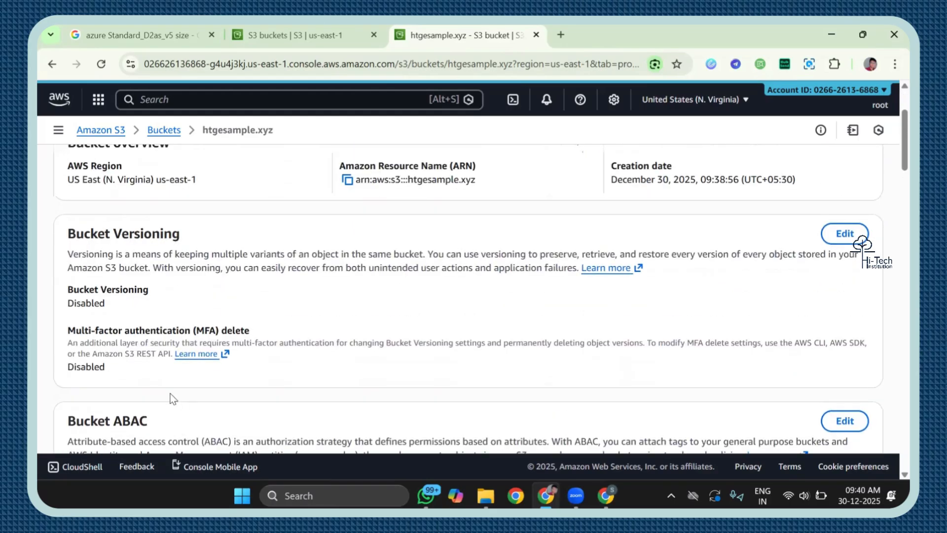
scroll(127, 345, "down", 5)
scroll(127, 345, "down", 8)
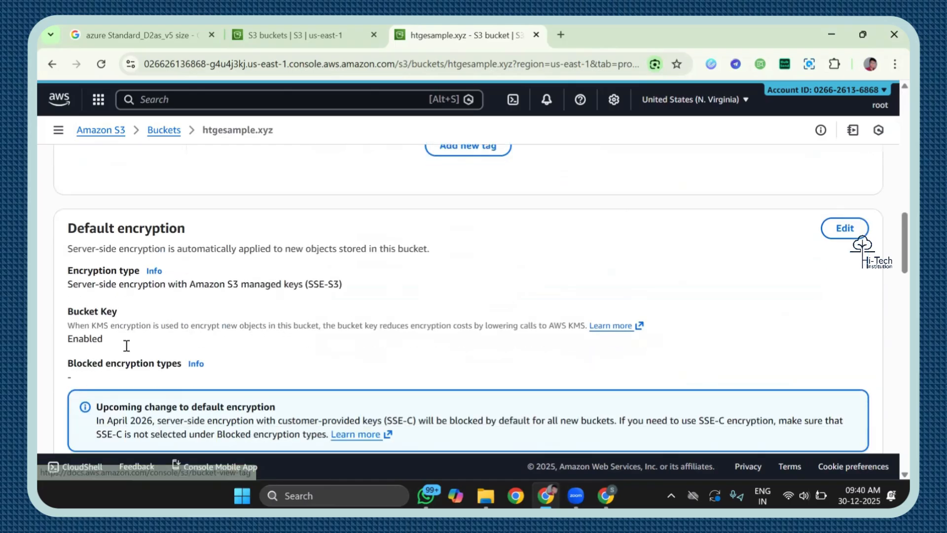
scroll(126, 345, "up", 12)
Step: Turn off Block all public access in the htgesample.xyz bucket's permissions, save the change and verify it by entering "confirm"
left_click(297, 224)
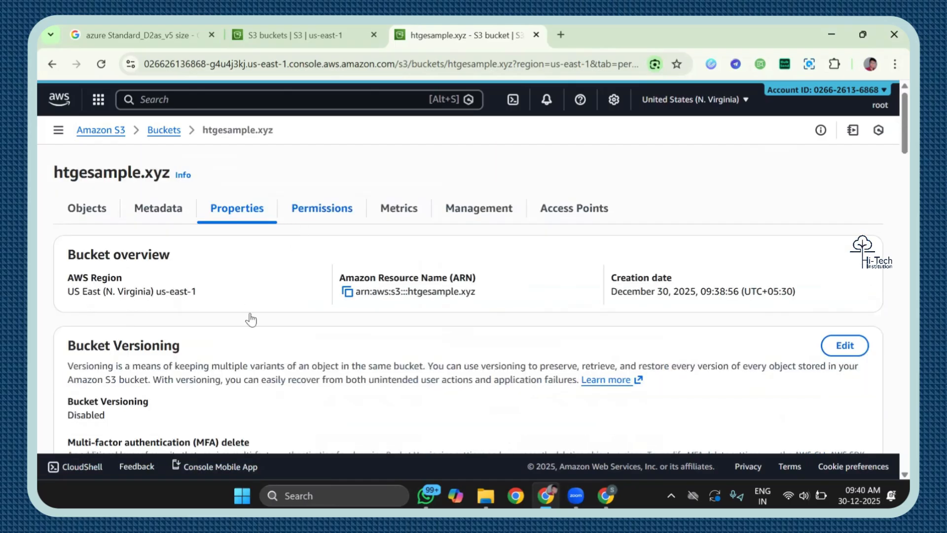
scroll(124, 315, "down", 1)
scroll(123, 317, "down", 2)
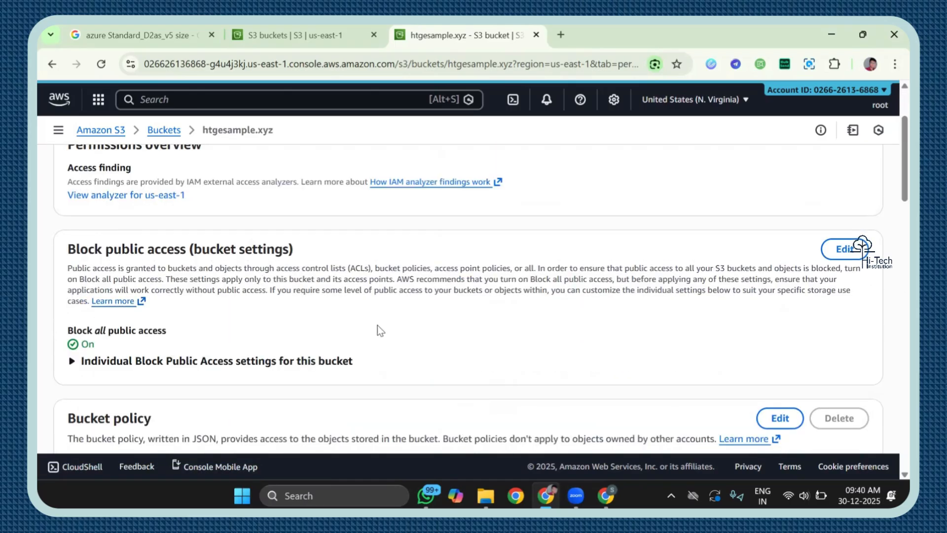
left_click(845, 249)
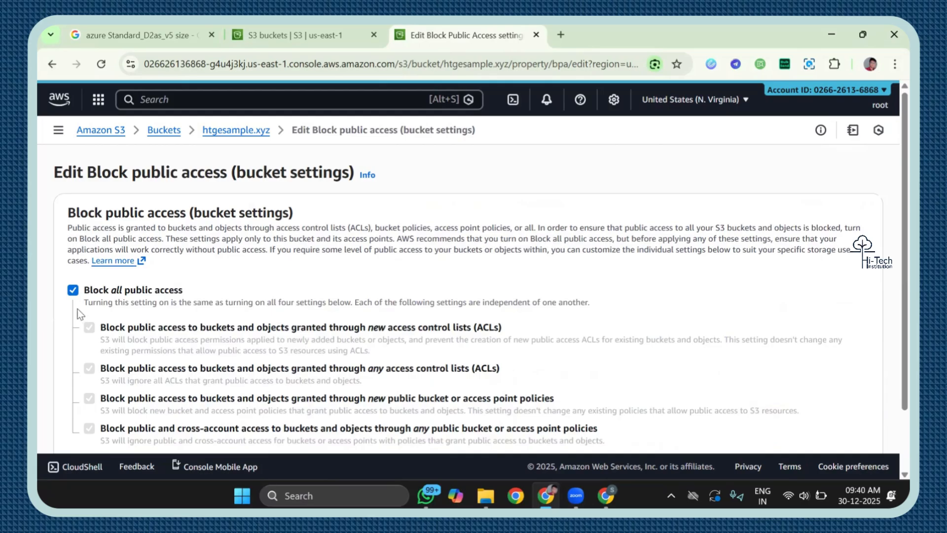
left_click(73, 290)
scroll(321, 368, "down", 1)
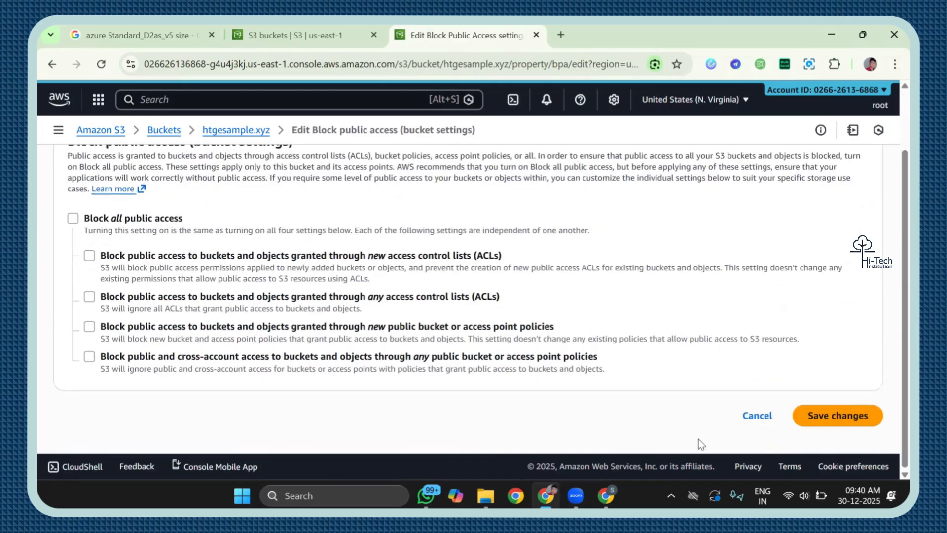
left_click(848, 422)
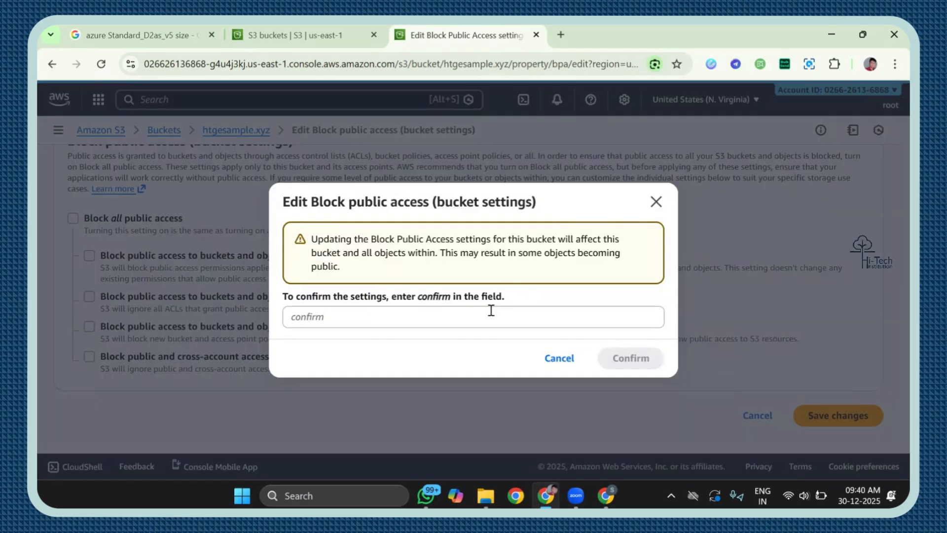
left_click(490, 311)
type("confirm")
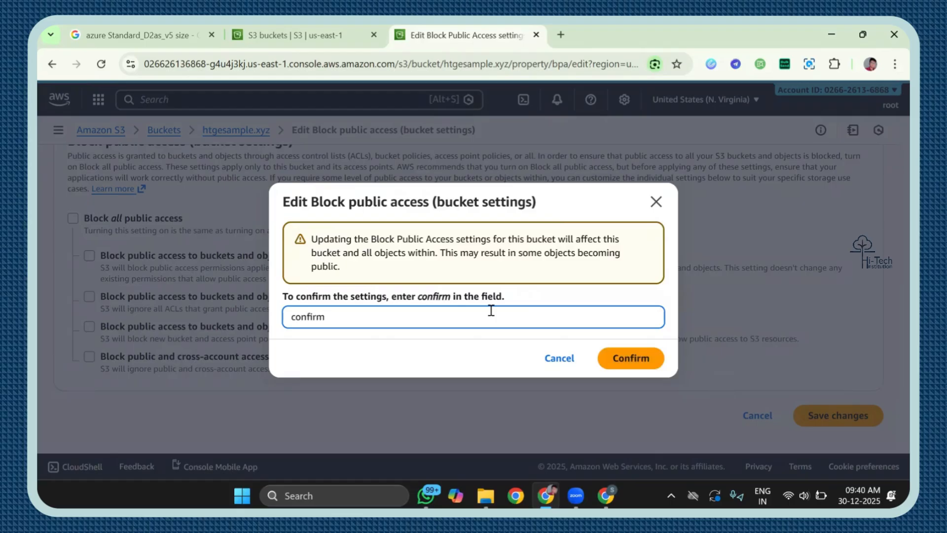
left_click(636, 365)
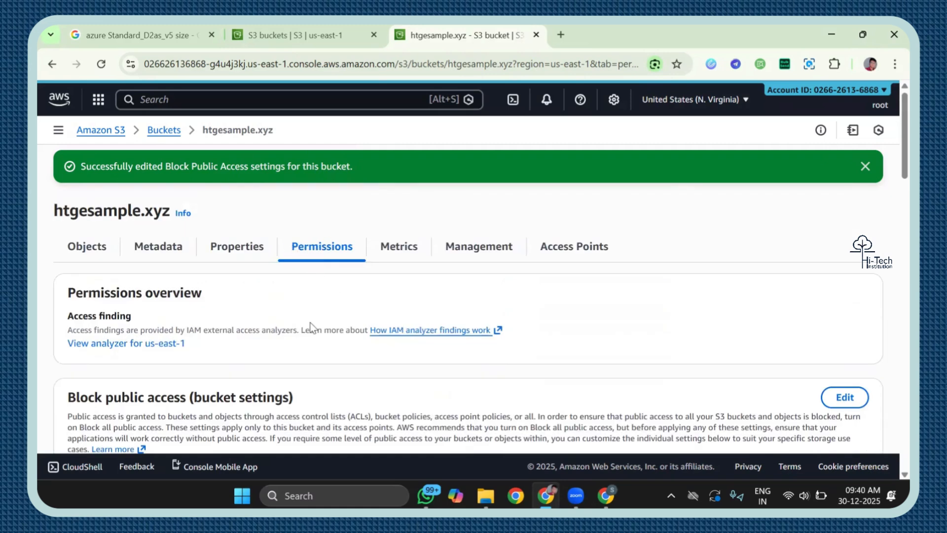
Step: Edit the static website hosting setting in the bucket's properties and set it to Enable
scroll(297, 345, "down", 3)
scroll(291, 331, "up", 3)
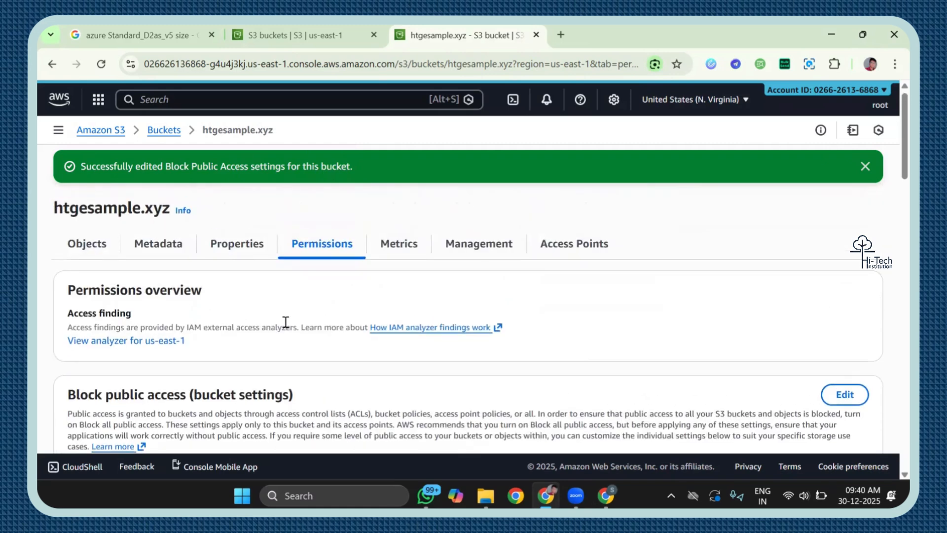
left_click(238, 247)
scroll(240, 256, "down", 15)
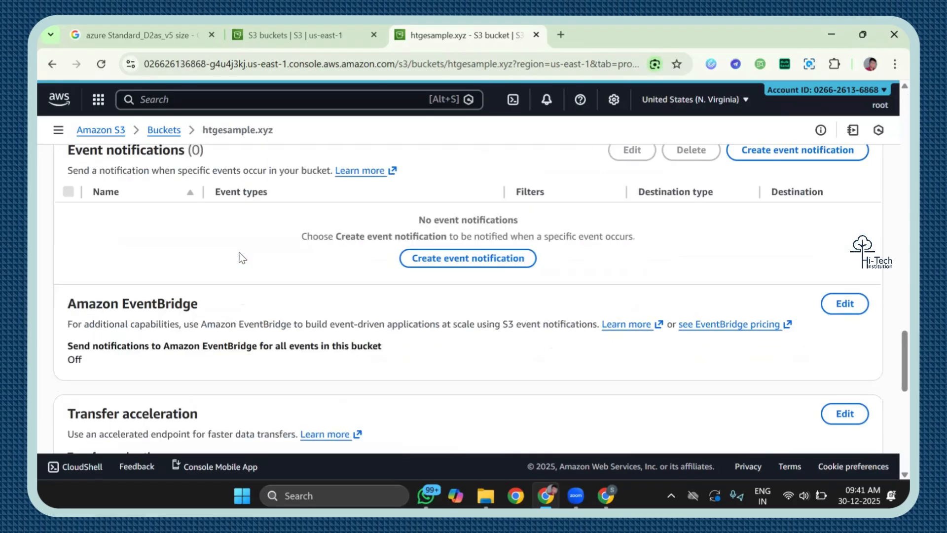
scroll(240, 256, "down", 10)
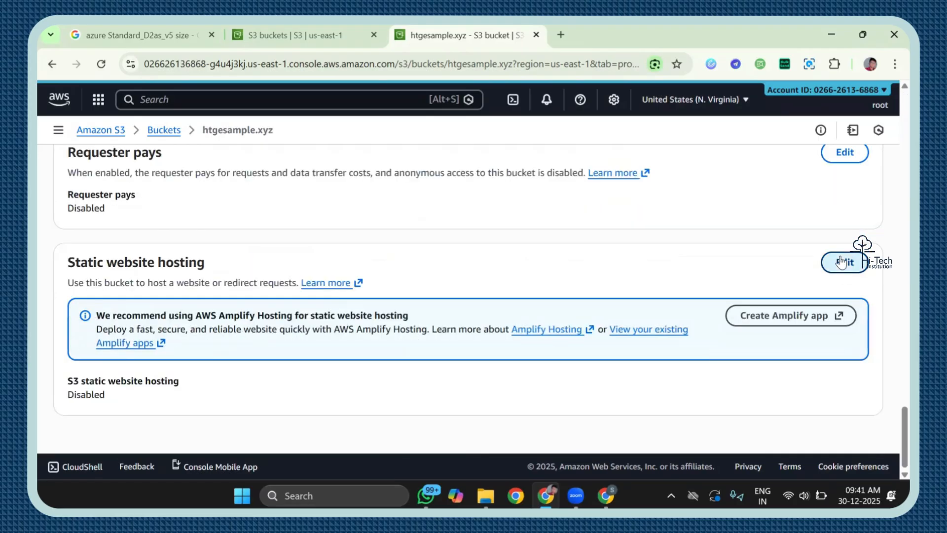
left_click(842, 262)
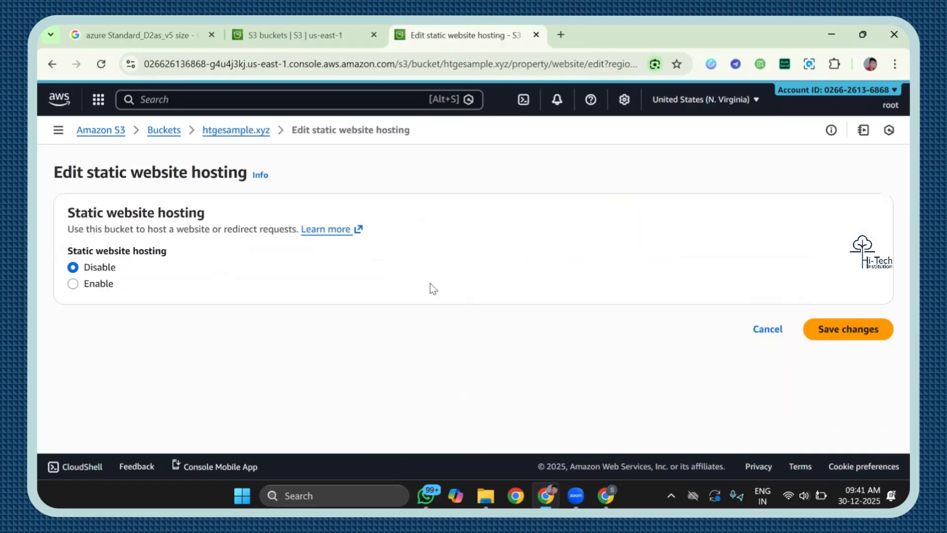
left_click(73, 284)
Step: Set the index document to index.html and save the static website hosting changes
scroll(204, 367, "down", 5)
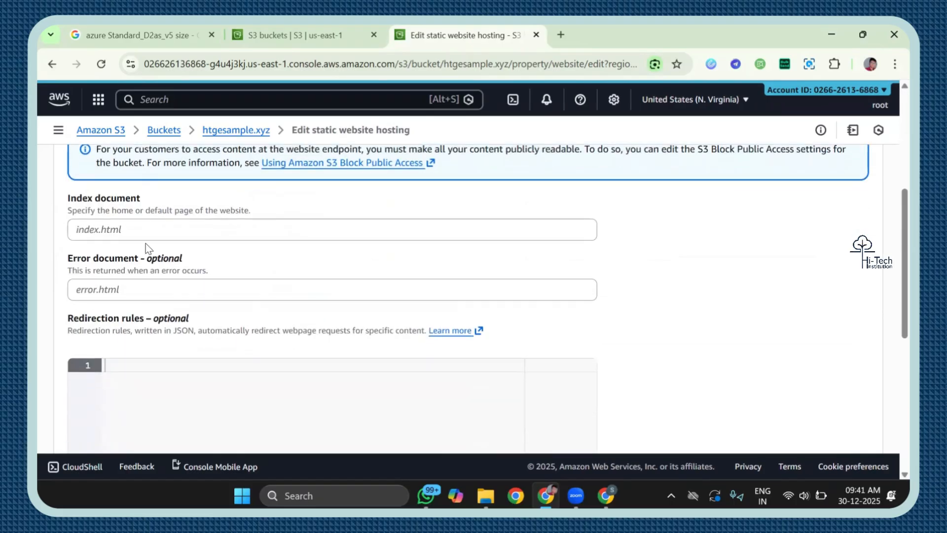
left_click(144, 230)
type("ind")
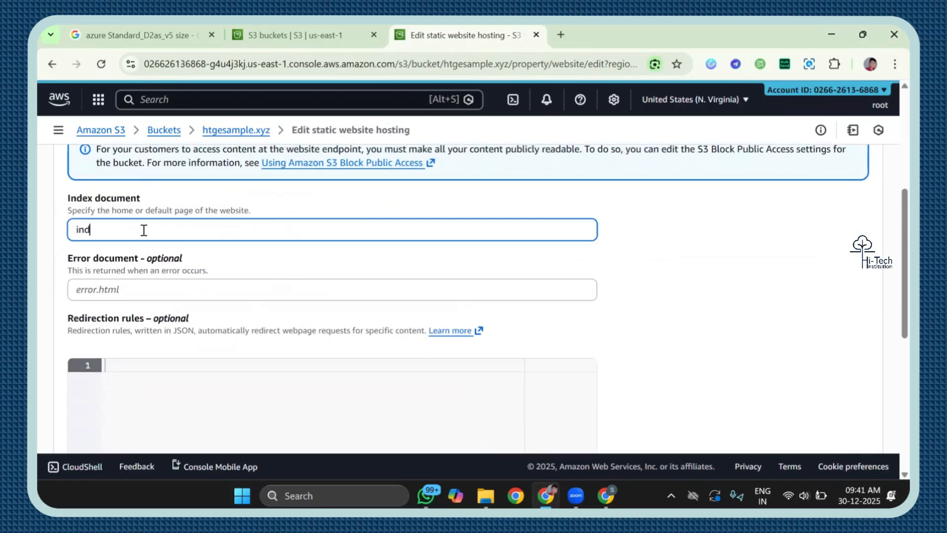
type("ex.html")
left_click_drag(124, 235, 77, 234)
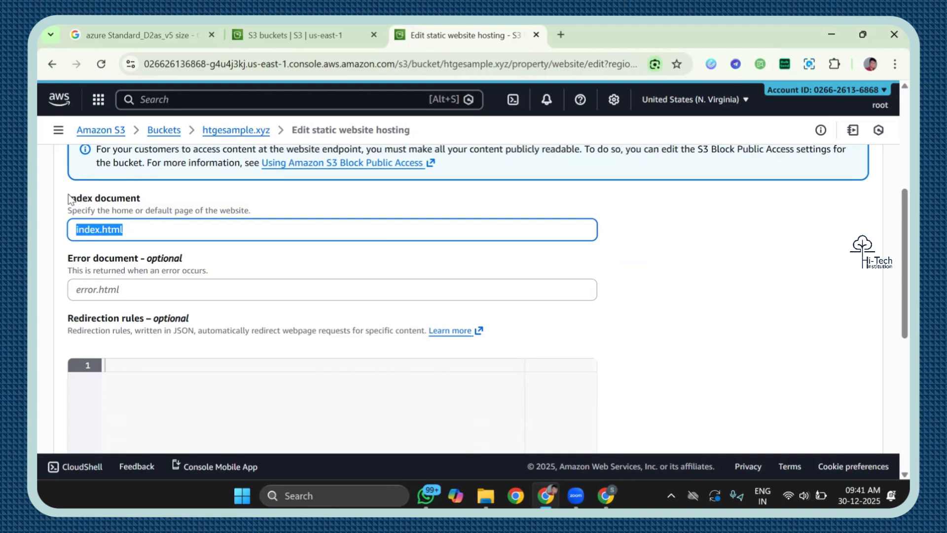
scroll(242, 249, "down", 6)
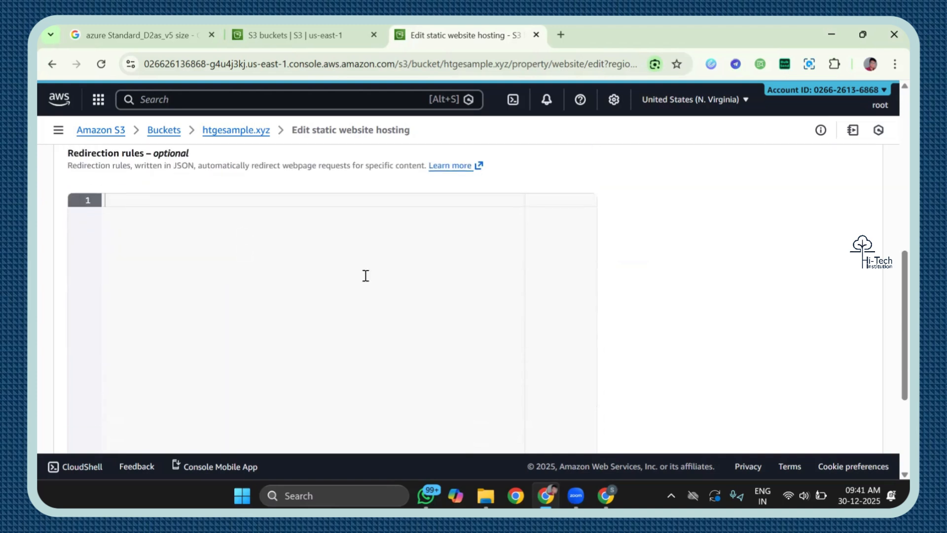
left_click(851, 419)
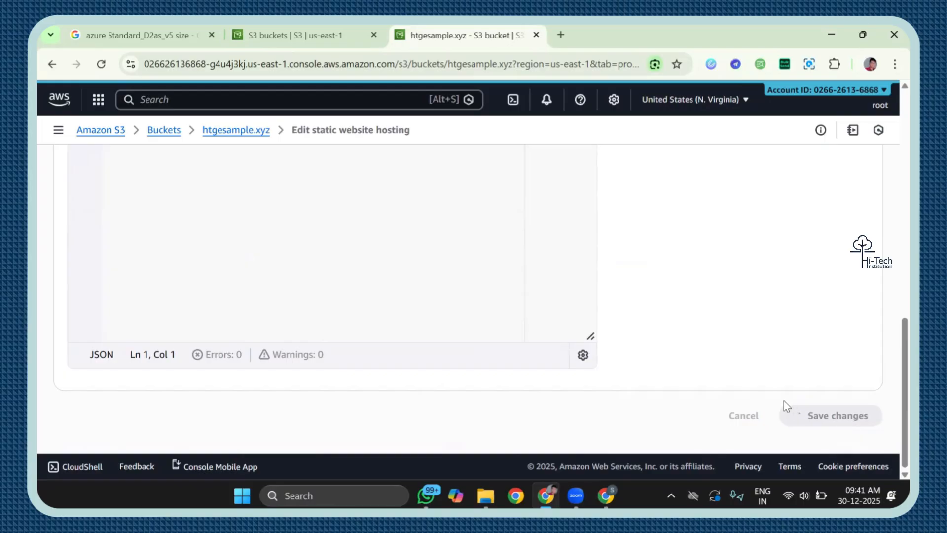
Step: Examine the bucket's static website hosting section, including the hosting type and the bucket website endpoint
scroll(407, 359, "down", 12)
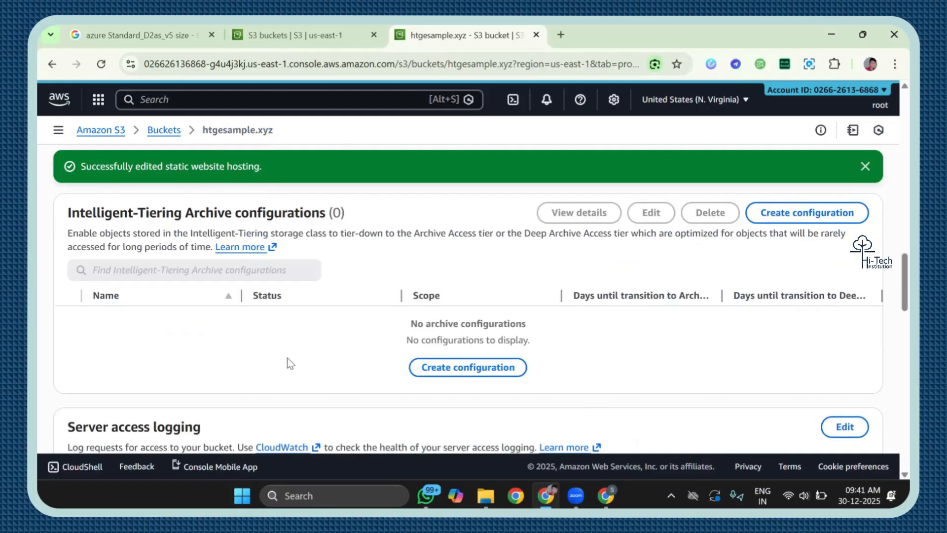
scroll(287, 357, "down", 10)
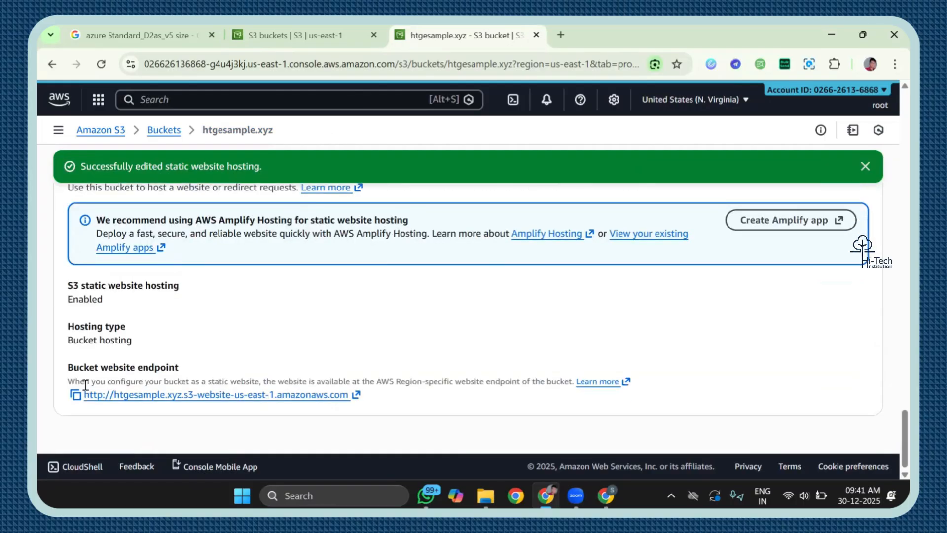
scroll(342, 324, "up", 20)
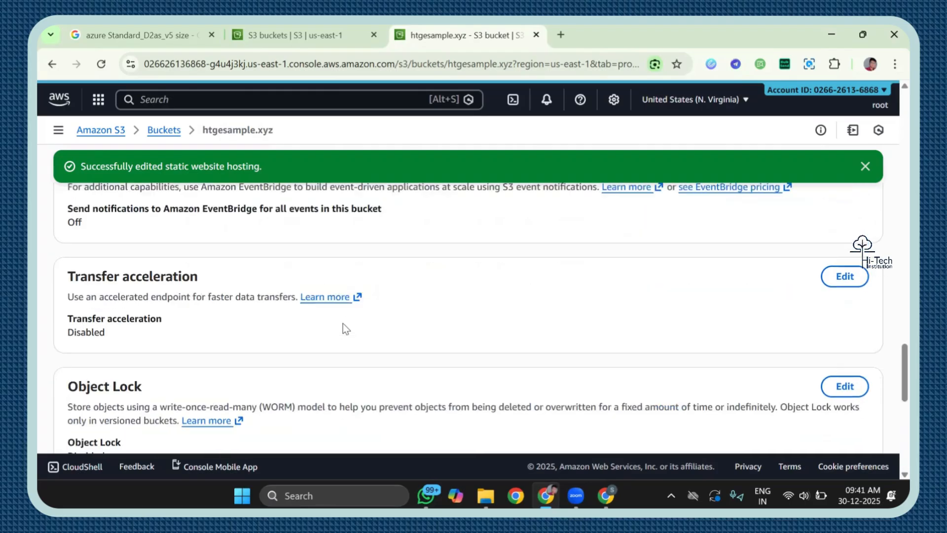
scroll(342, 323, "down", 20)
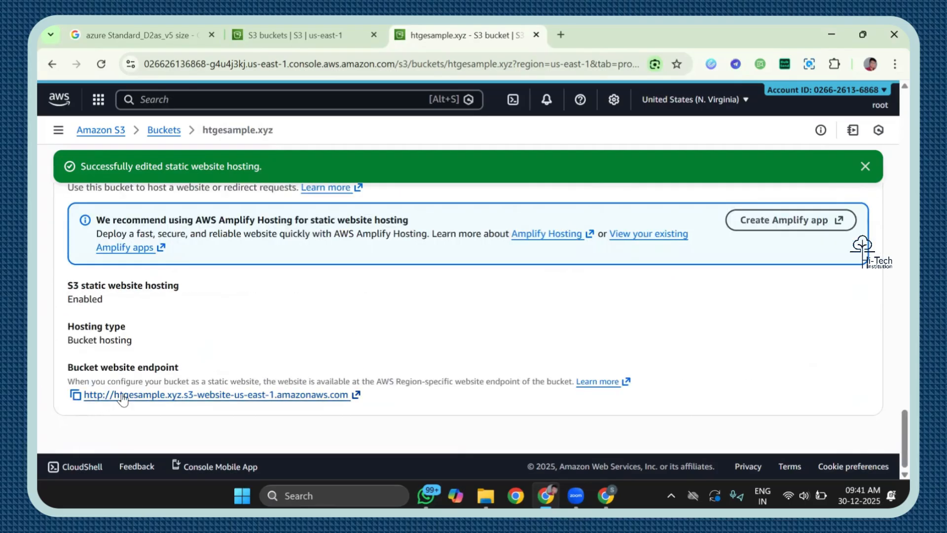
scroll(316, 298, "up", 20)
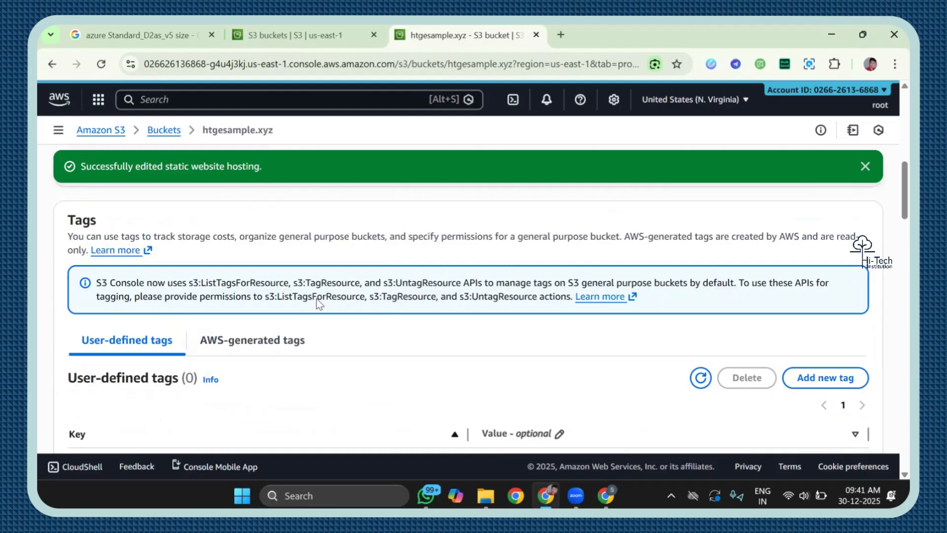
scroll(296, 247, "up", 10)
Step: Search the AWS services for Route 53, open it in a new browser tab and switch to that tab
left_click(285, 104)
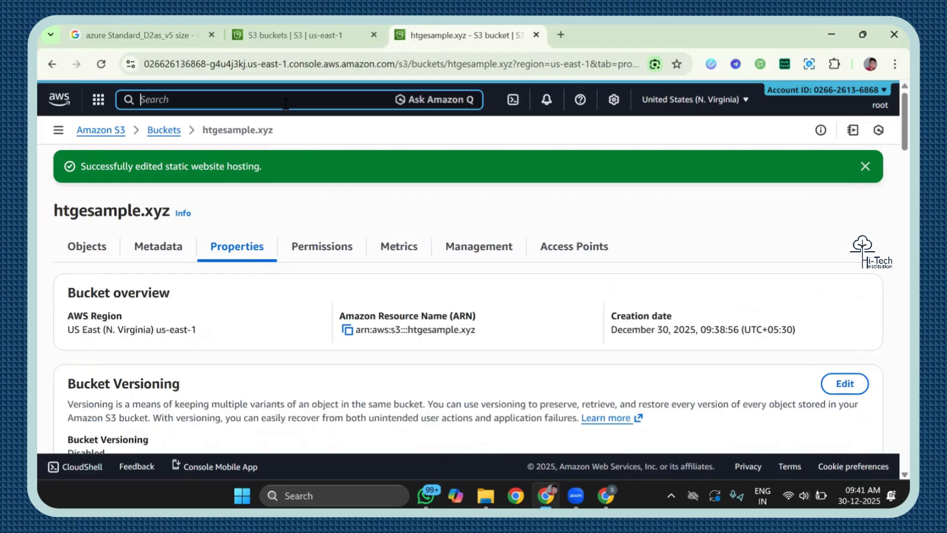
type("route")
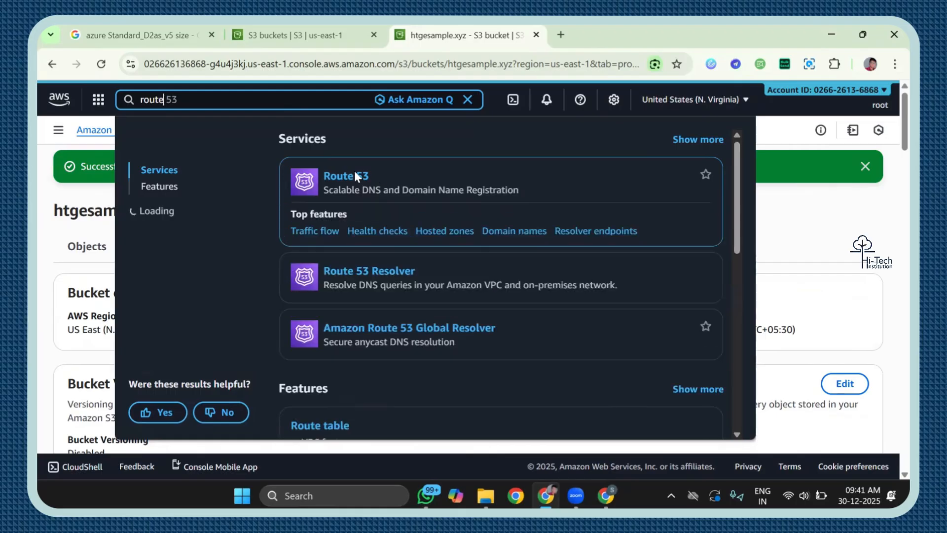
right_click(365, 177)
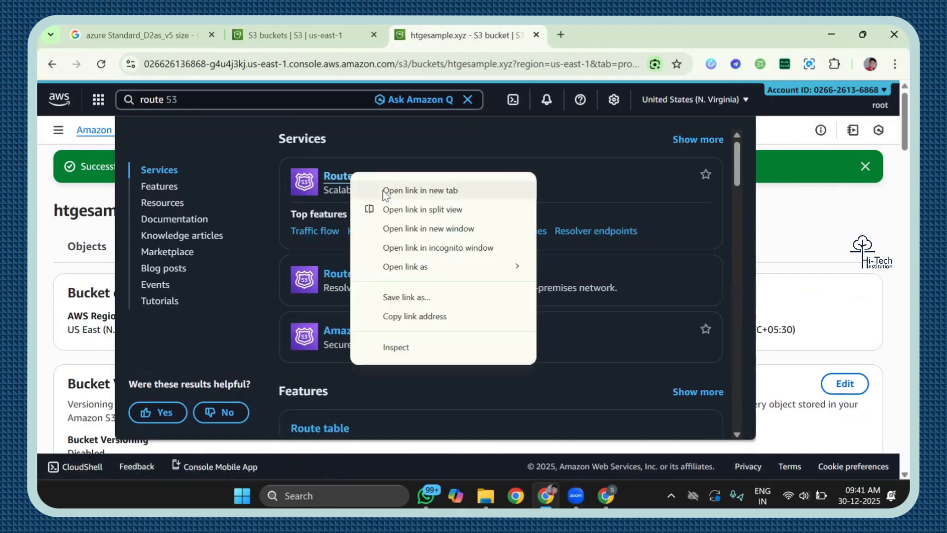
left_click(383, 190)
left_click(592, 35)
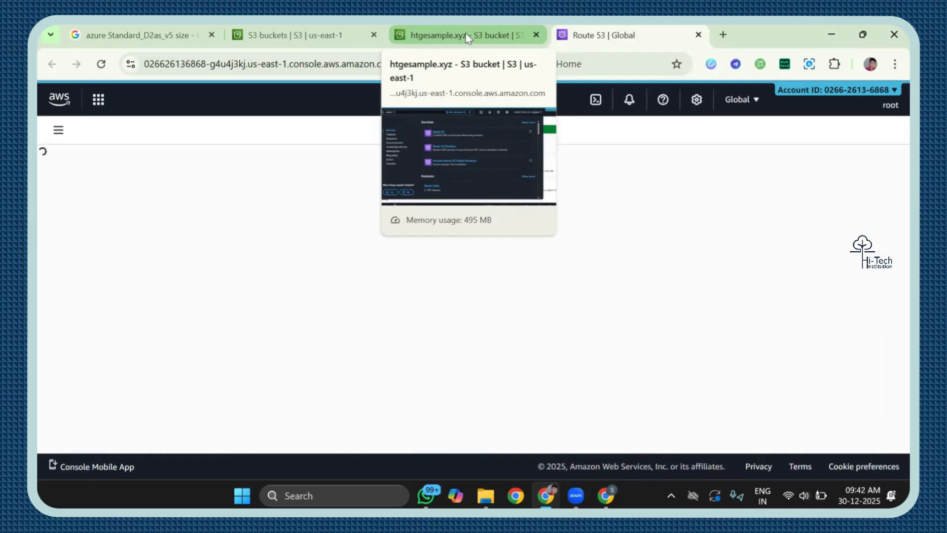
left_click(474, 35)
left_click(597, 24)
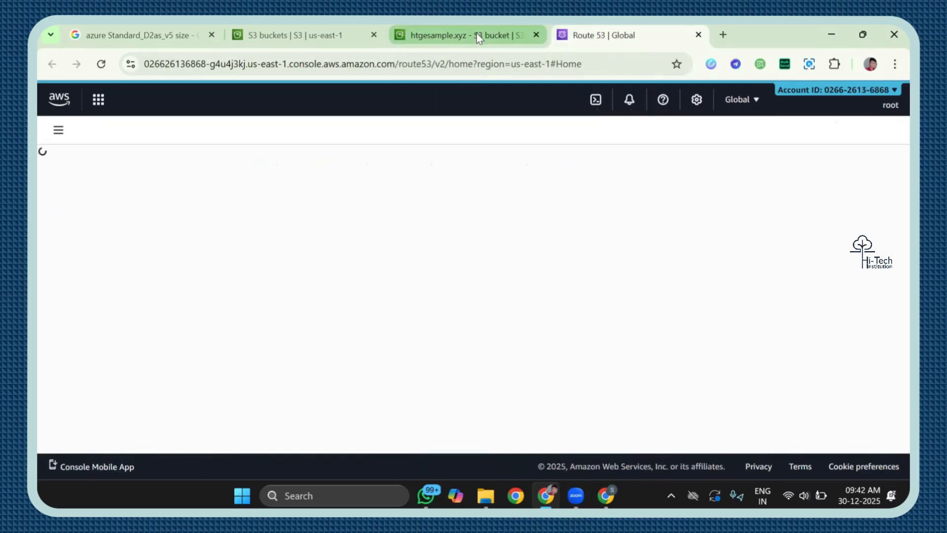
left_click(477, 33)
left_click(617, 24)
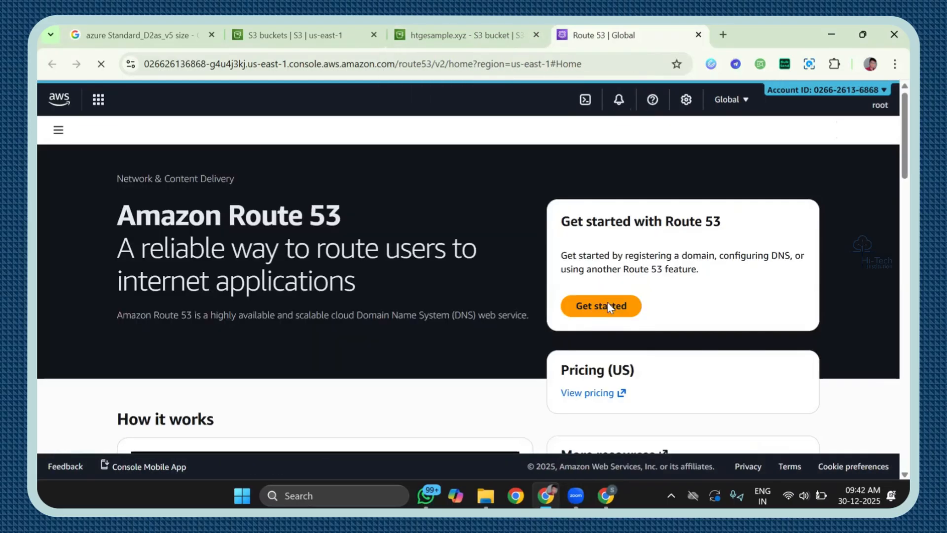
Step: Get started with Route 53, choose Create hosted zones as the starting point and open the hosted zone form
left_click(608, 301)
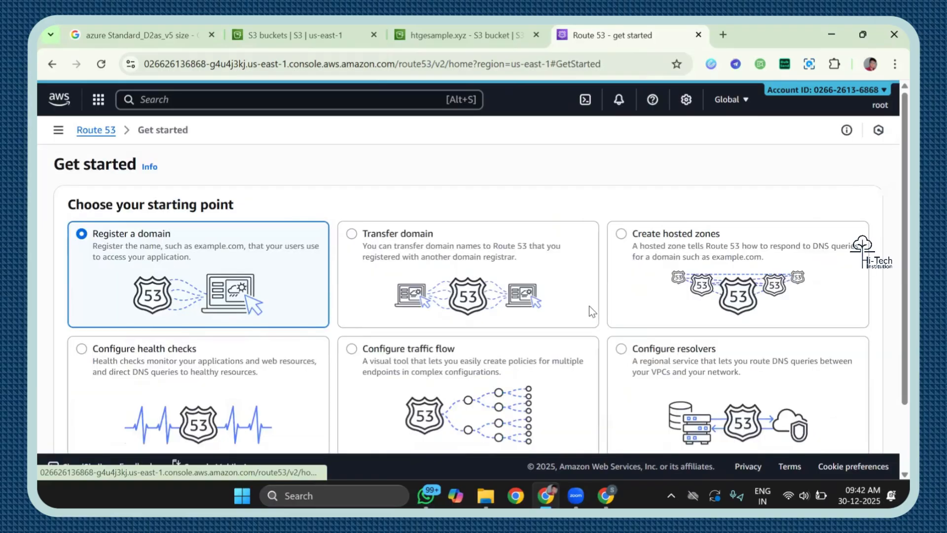
scroll(462, 288, "down", 1)
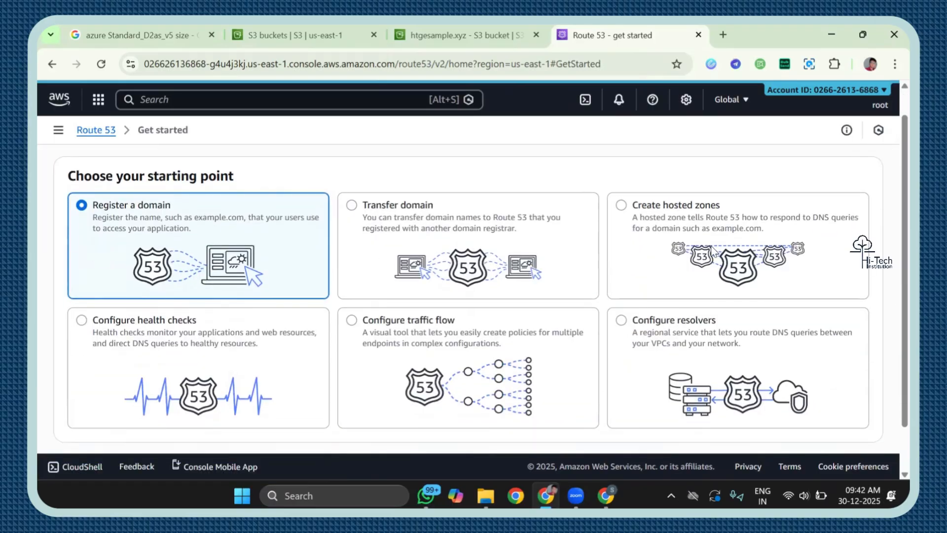
left_click(656, 221)
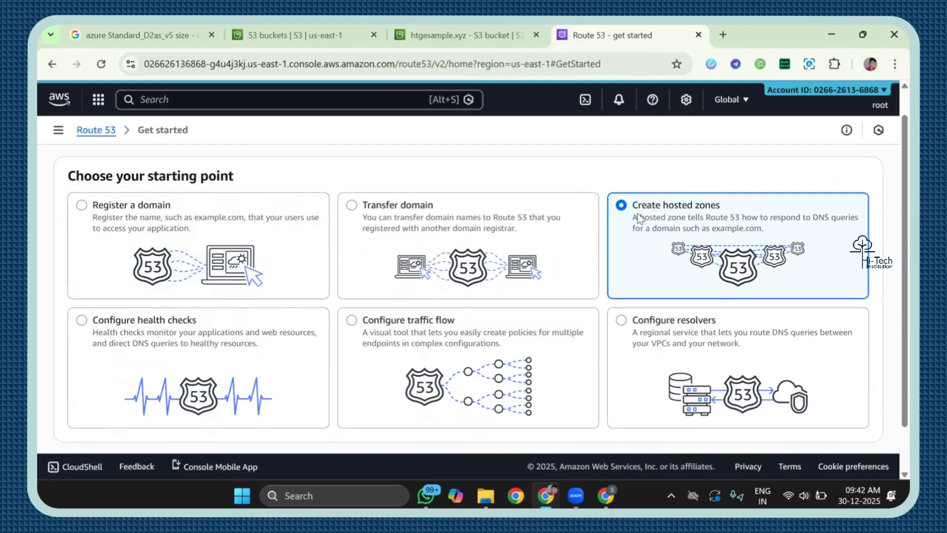
left_click_drag(636, 207, 745, 213)
scroll(745, 212, "down", 1)
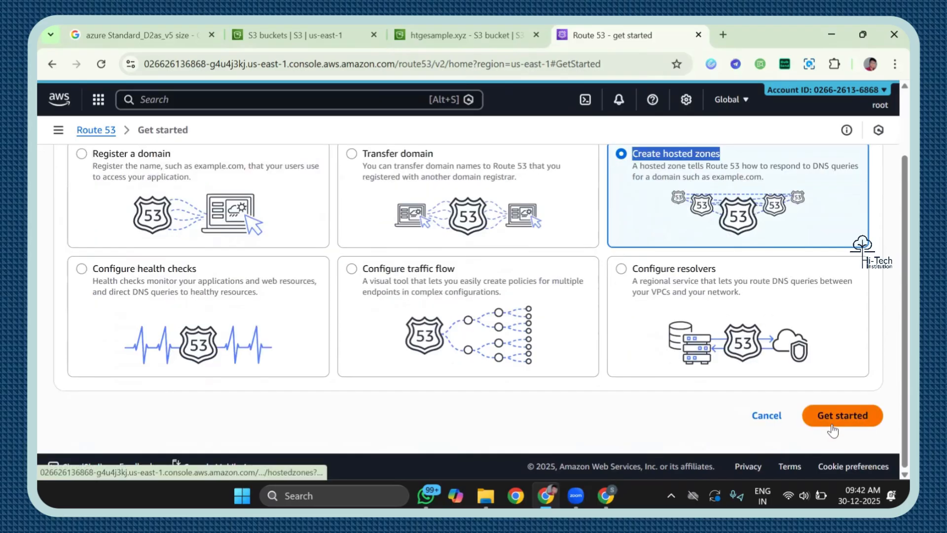
left_click(832, 427)
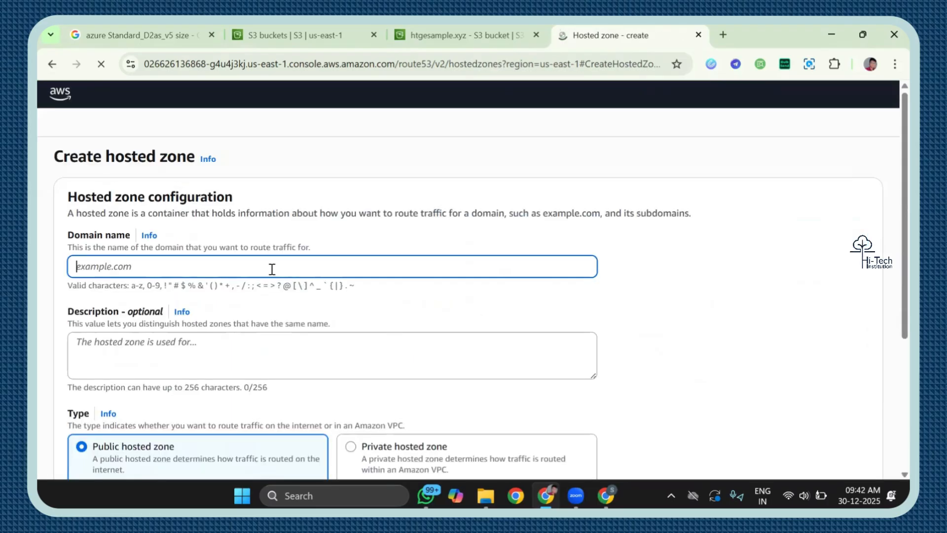
Step: Create a public hosted zone for the domain htgesample.xyz
left_click(271, 269)
type("htge")
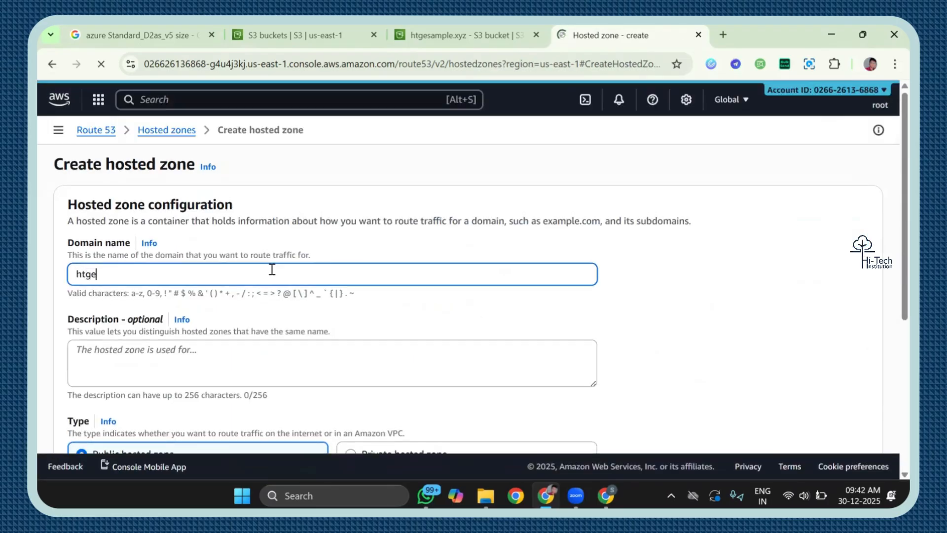
type("sample.xyz")
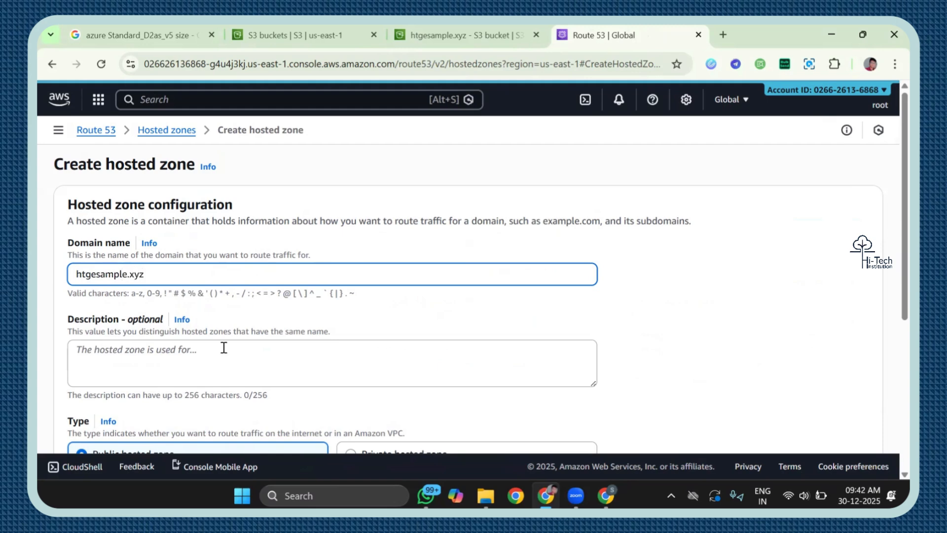
scroll(222, 348, "down", 3)
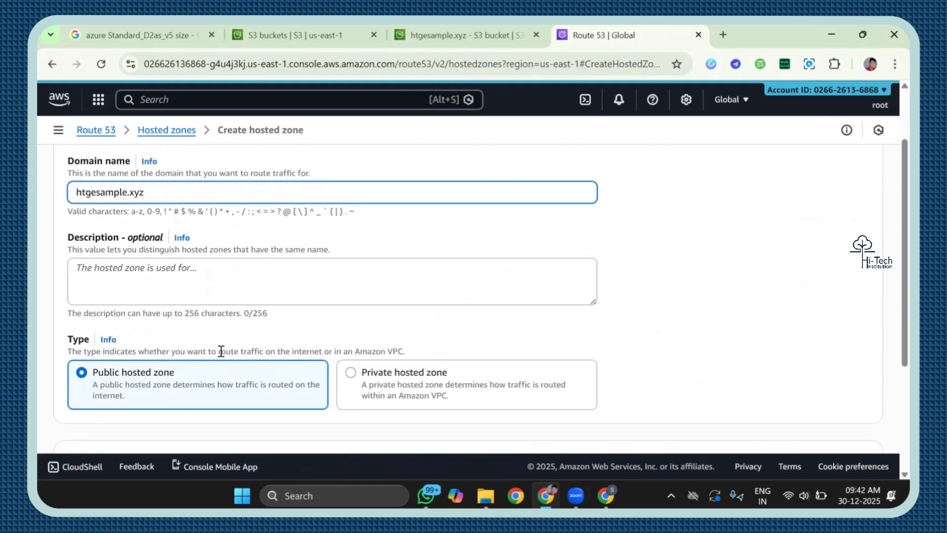
scroll(207, 325, "down", 1)
scroll(150, 338, "down", 1)
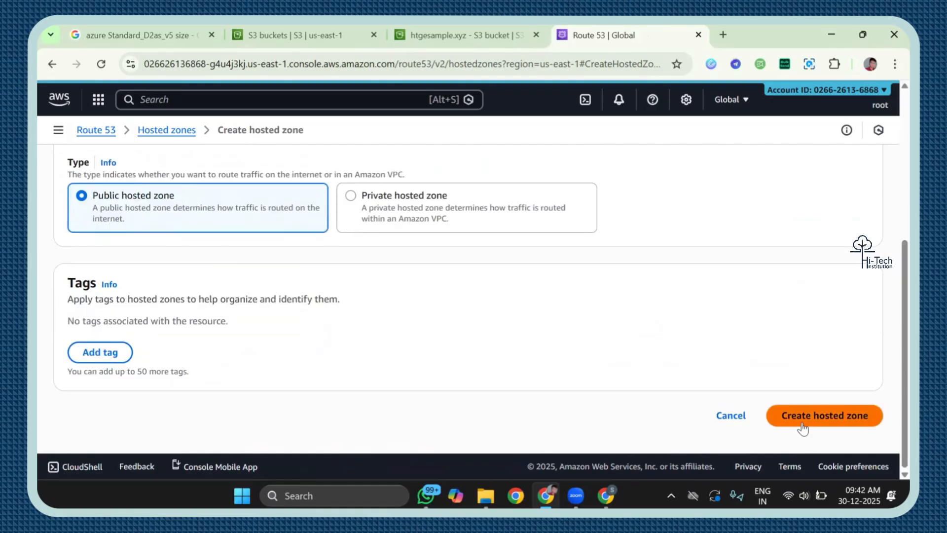
left_click(803, 422)
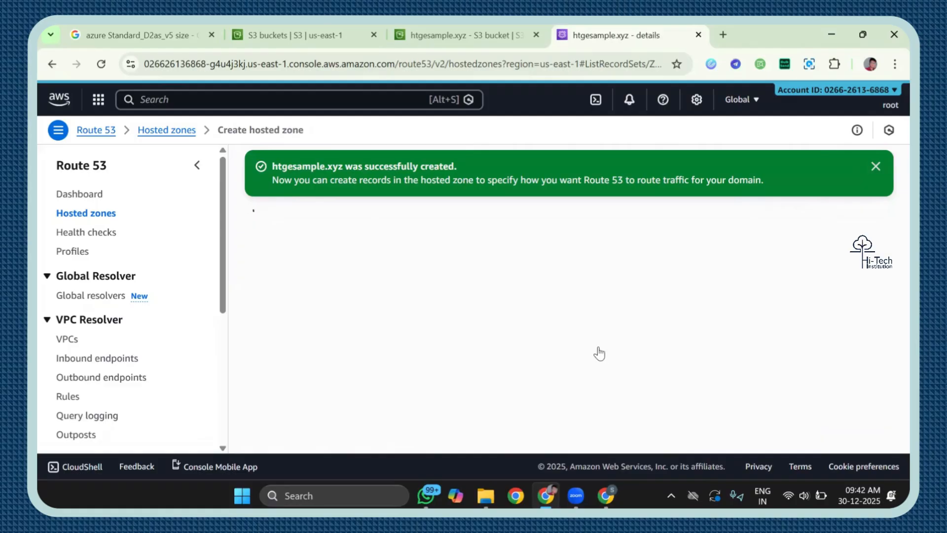
Step: Close the record details pane and examine the new hosted zone's NS and SOA records, nameserver values and domain name
scroll(442, 330, "down", 3)
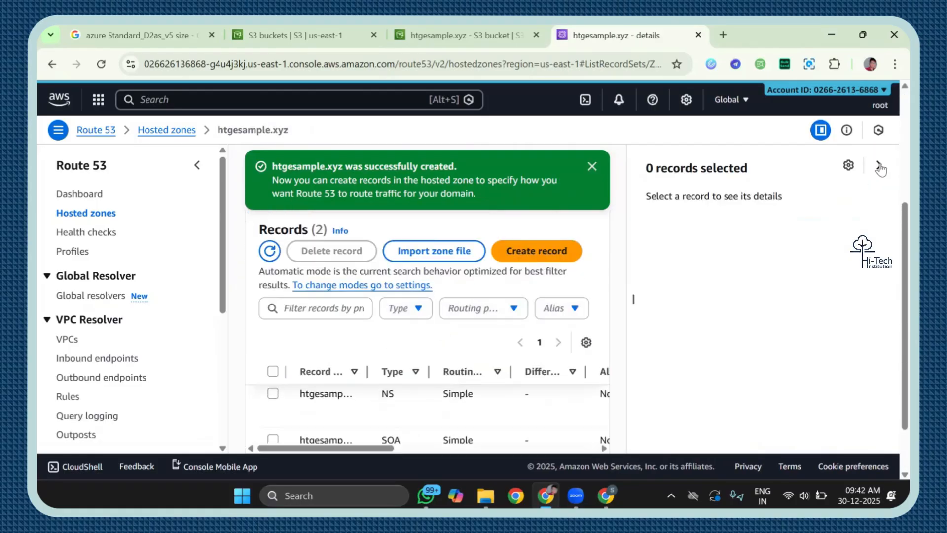
left_click(881, 170)
scroll(584, 389, "down", 5)
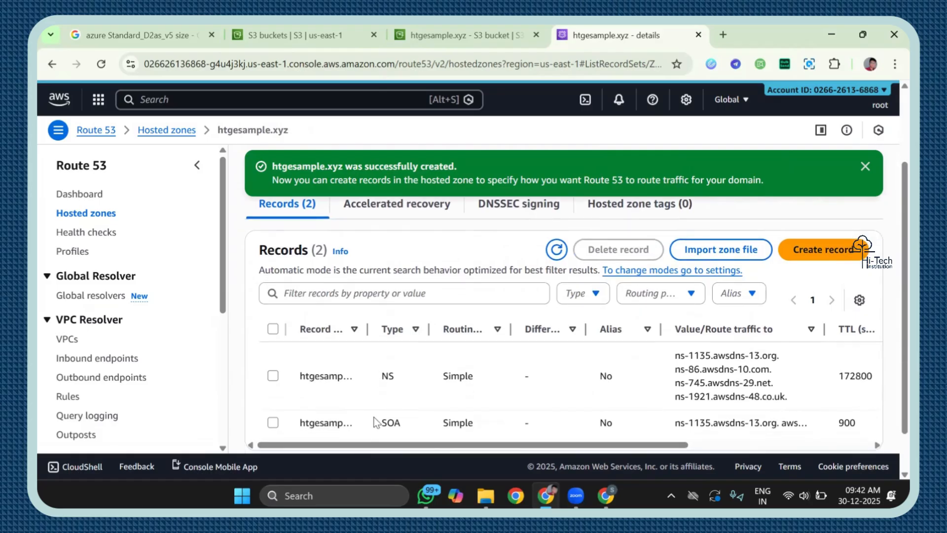
left_click_drag(375, 423, 407, 425)
left_click_drag(382, 377, 417, 383)
left_click_drag(674, 353, 792, 411)
scroll(542, 345, "up", 2)
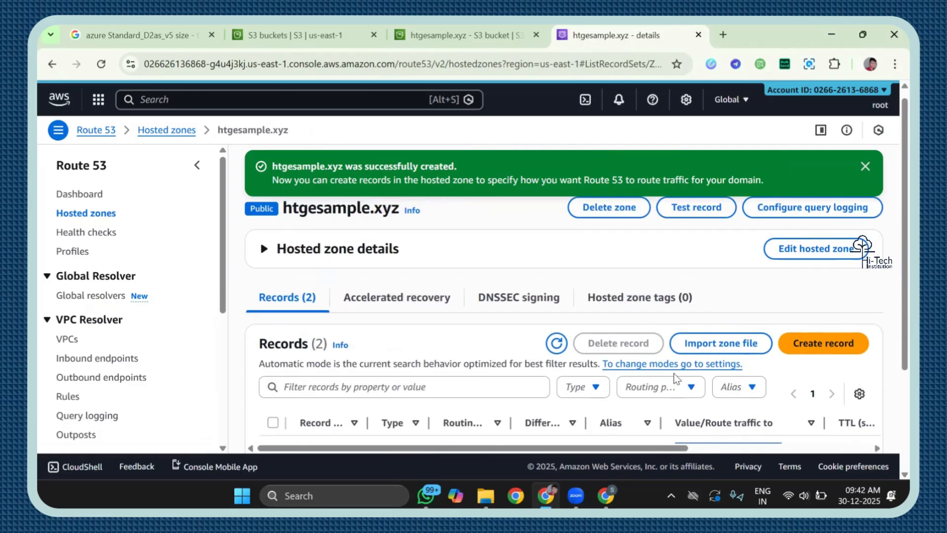
left_click_drag(285, 212, 404, 217)
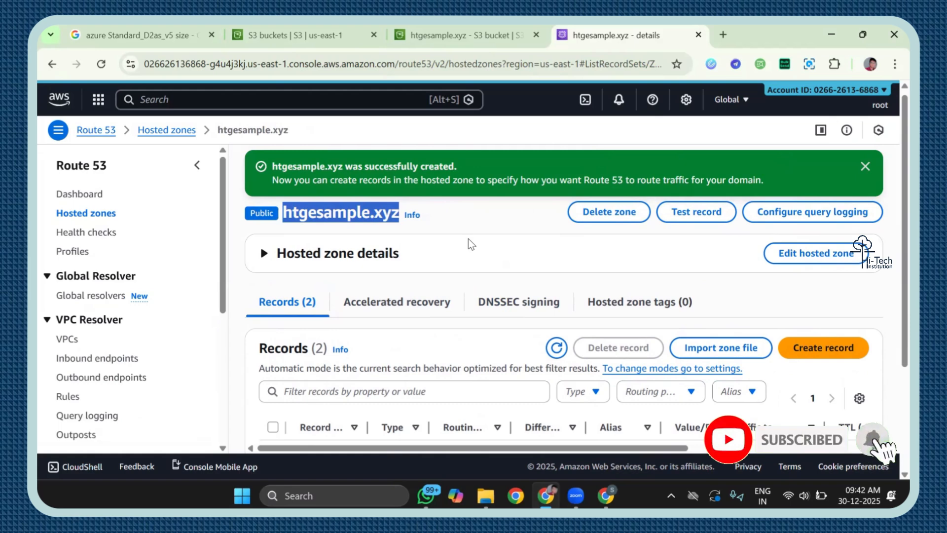
Step: Switch to the GoDaddy browser window and open the account's products
mouse_move(605, 494)
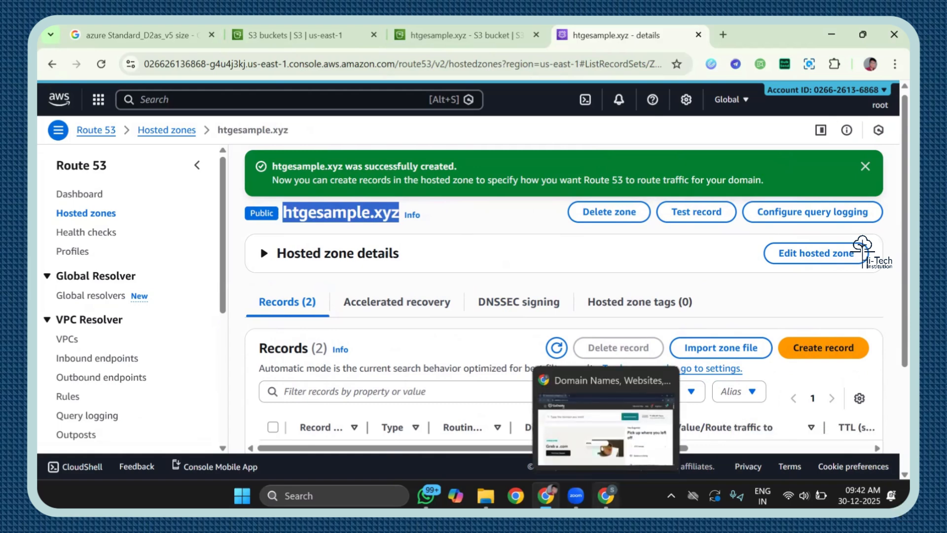
left_click(589, 428)
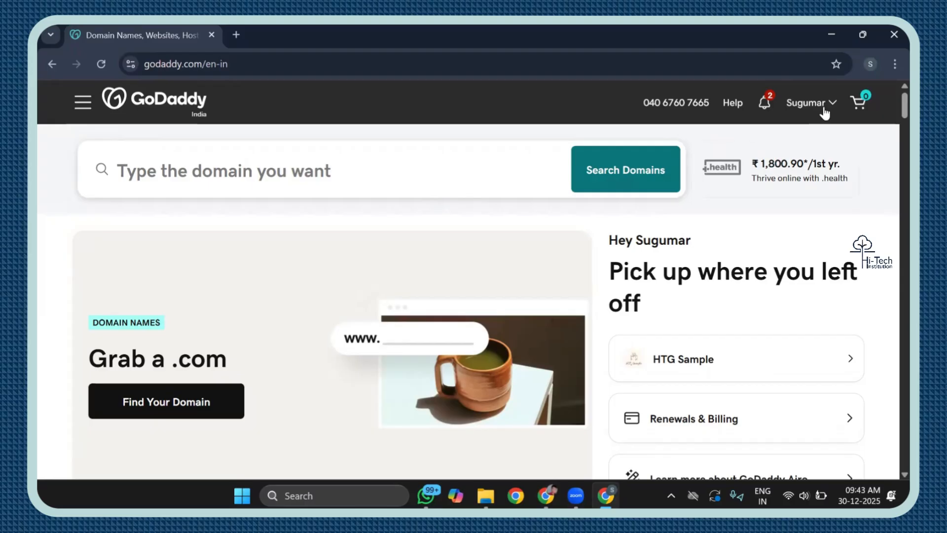
left_click(823, 109)
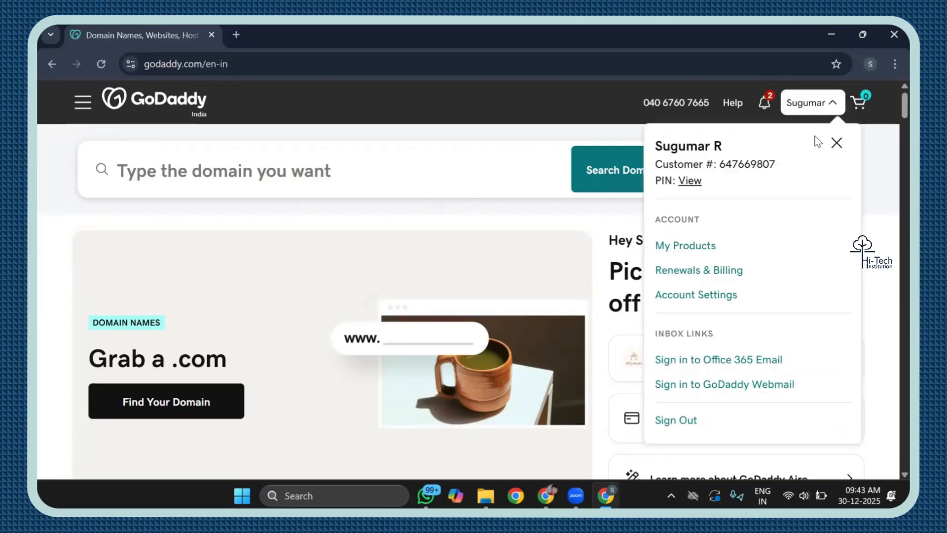
left_click(683, 245)
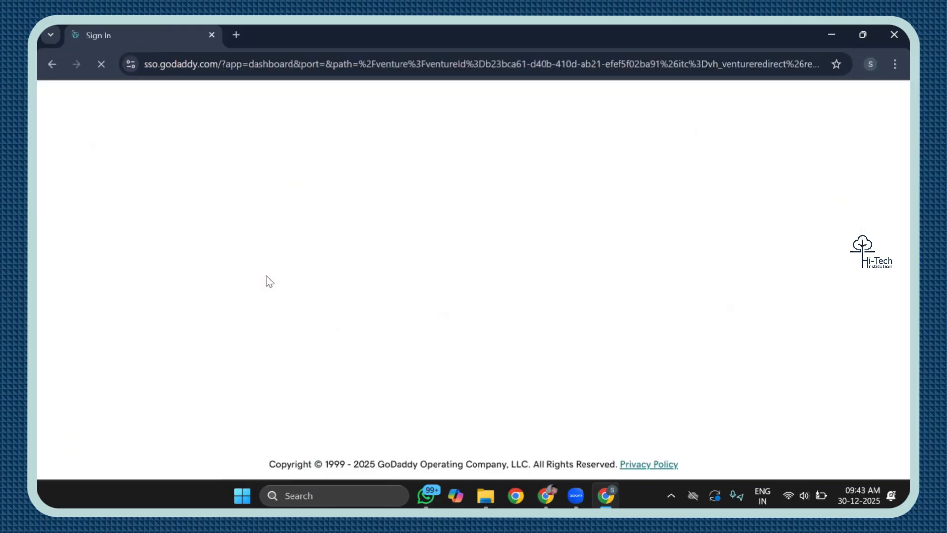
Step: Sign in to GoDaddy with the listed Google account
scroll(392, 458, "down", 3)
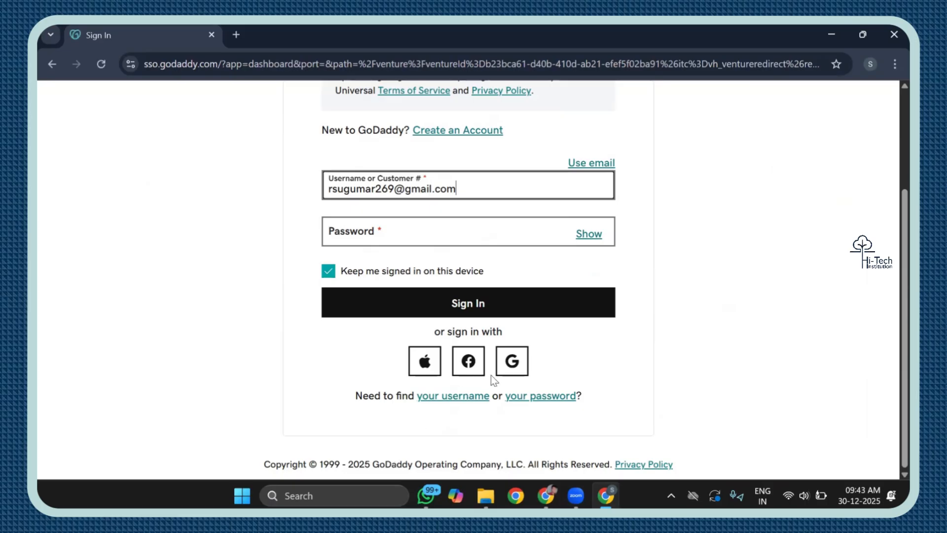
left_click(501, 367)
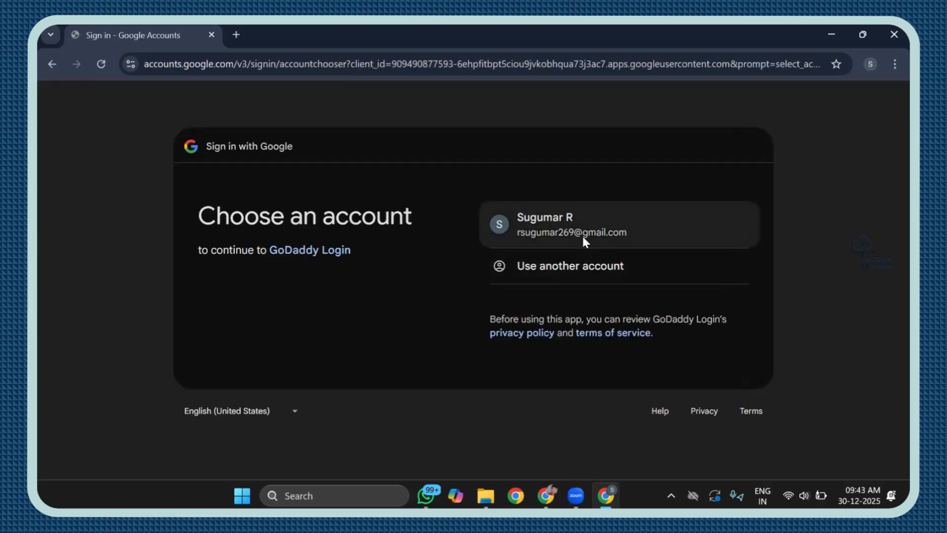
left_click(582, 236)
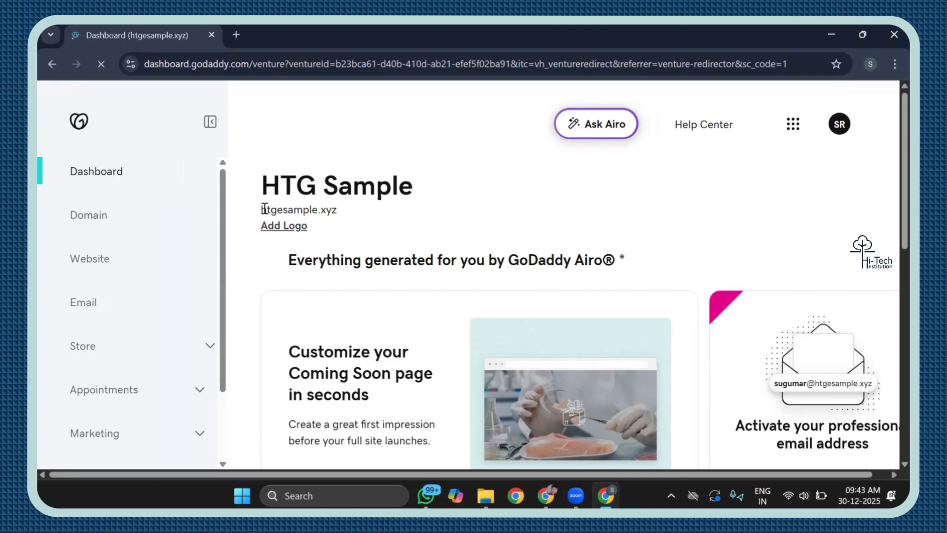
Step: Open the DNS nameserver settings of htgesample.xyz from the HTG Sample dashboard and start changing the nameservers
left_click_drag(290, 211, 348, 218)
scroll(348, 218, "down", 8)
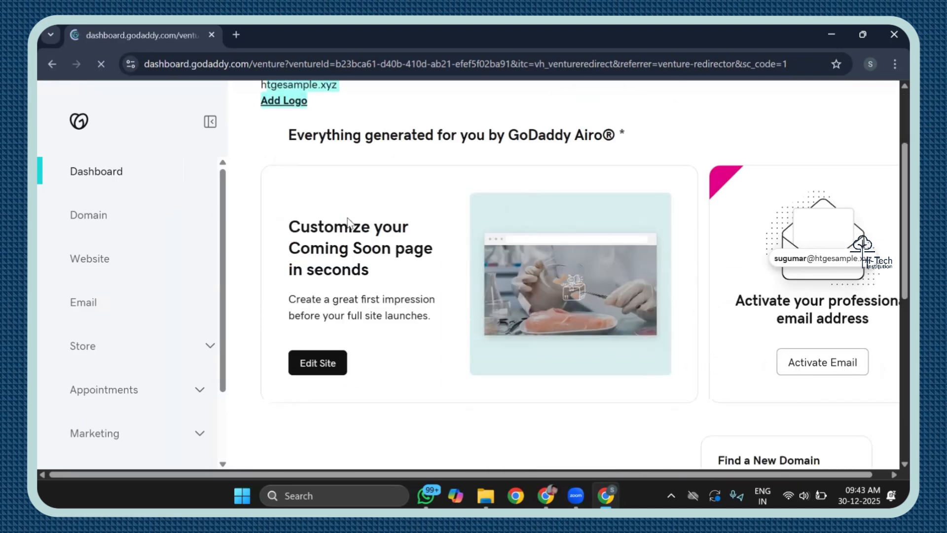
scroll(347, 218, "up", 3)
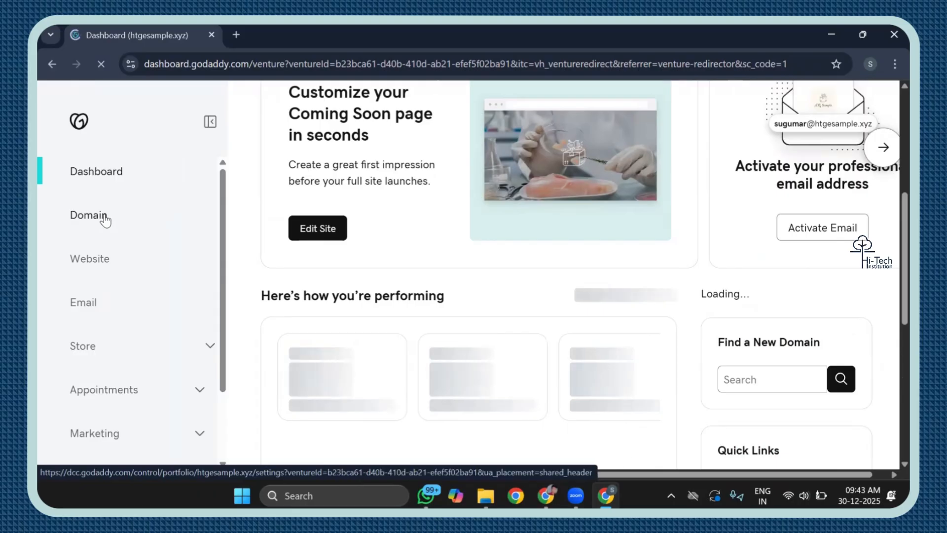
left_click(105, 219)
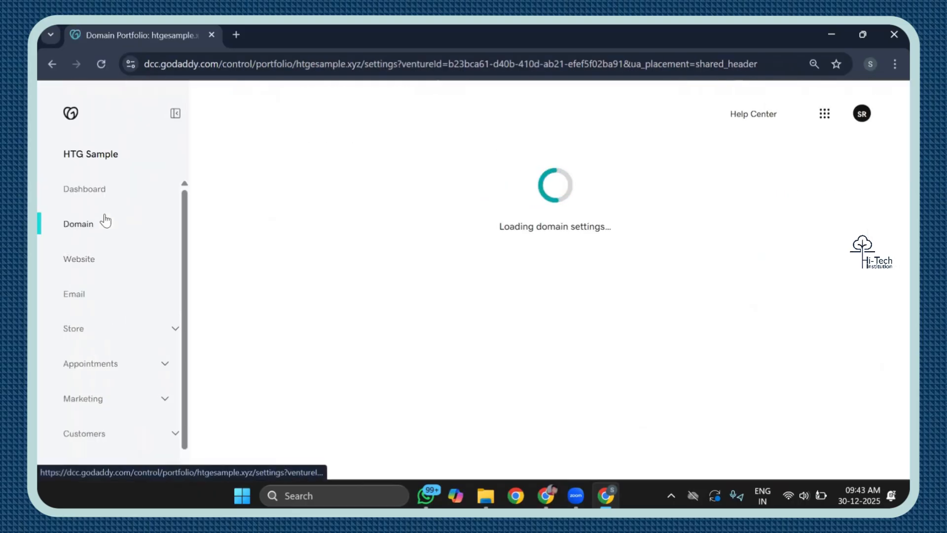
left_click(322, 331)
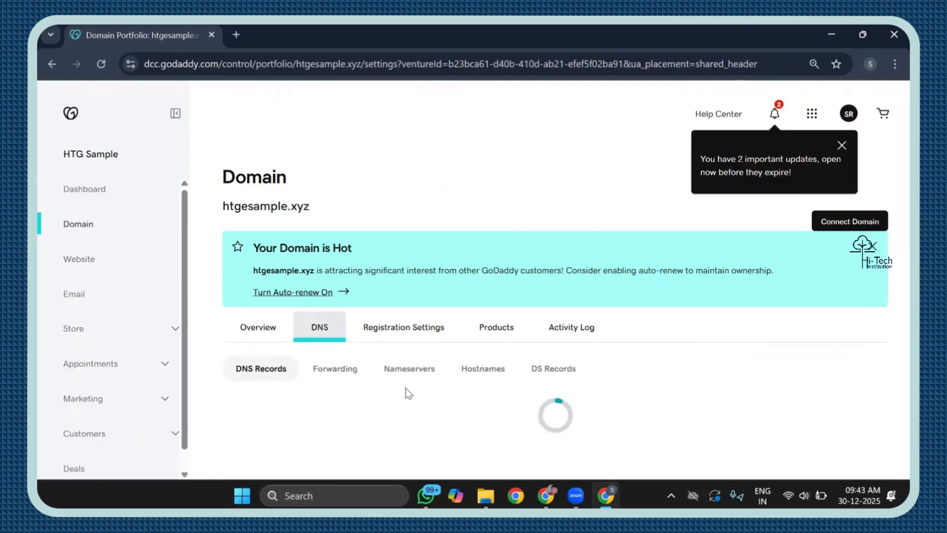
left_click(400, 371)
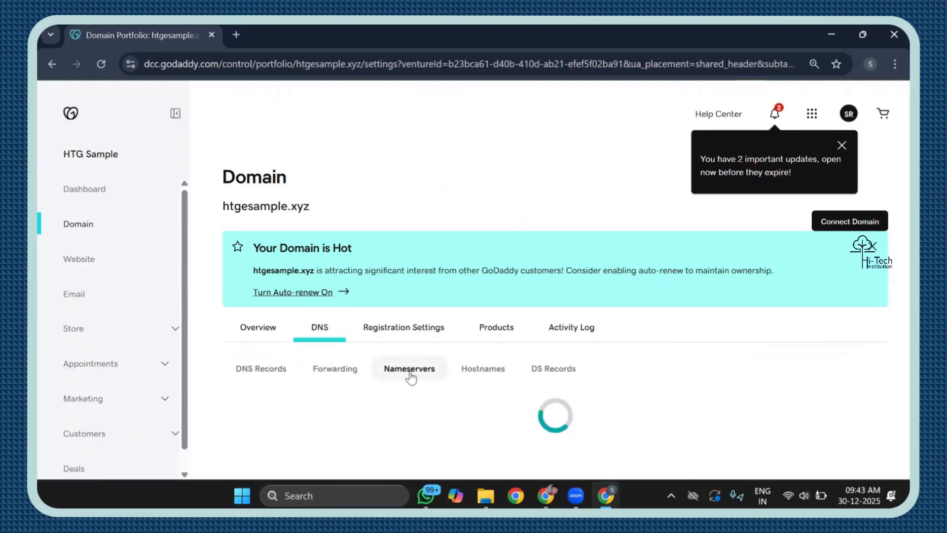
scroll(285, 264, "down", 5)
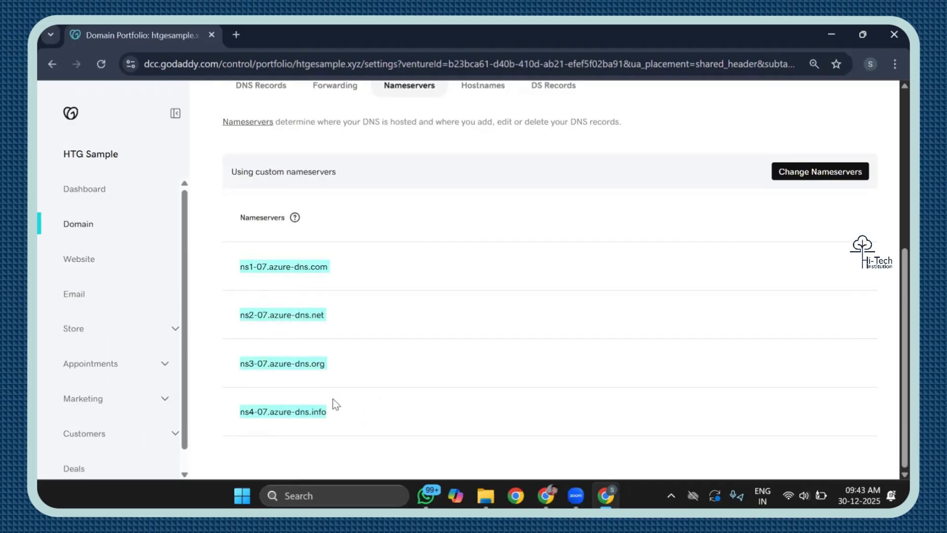
left_click(804, 173)
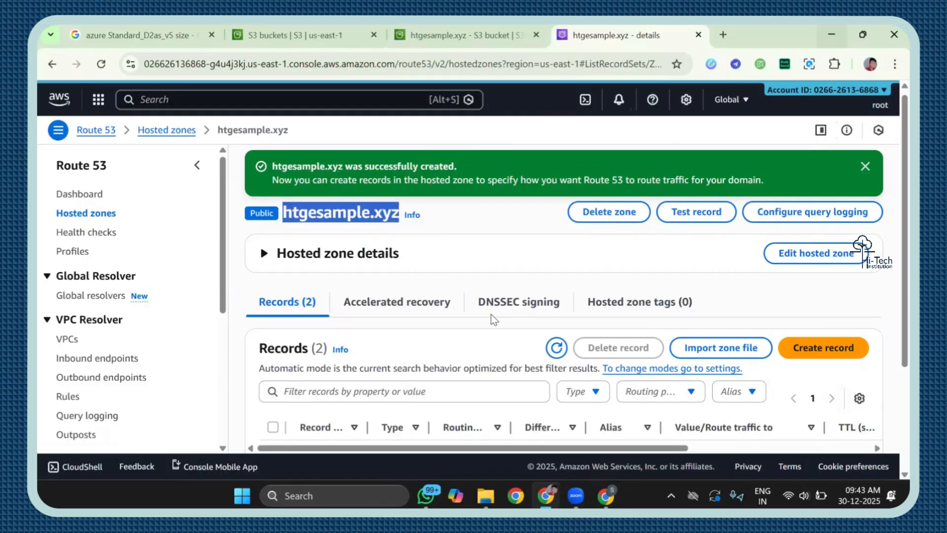
Step: Copy the four nameserver values of the NS record in the Route 53 hosted zone and return to GoDaddy's nameserver editor
scroll(260, 245, "down", 2)
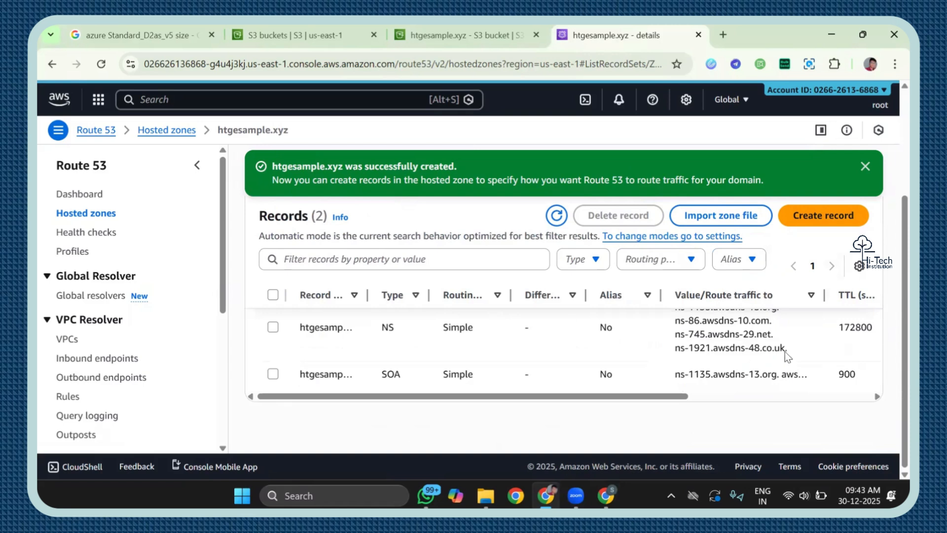
left_click_drag(787, 350, 672, 311)
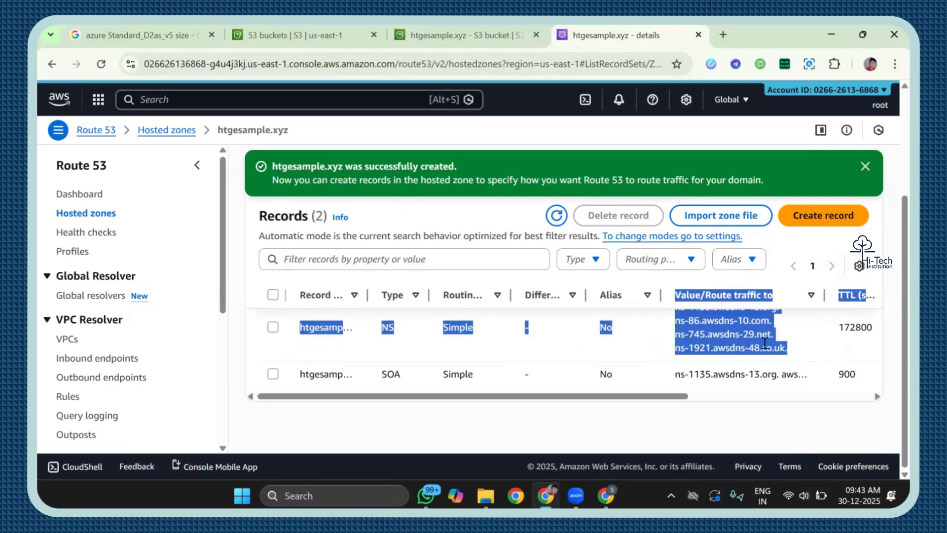
scroll(766, 344, "up", 1)
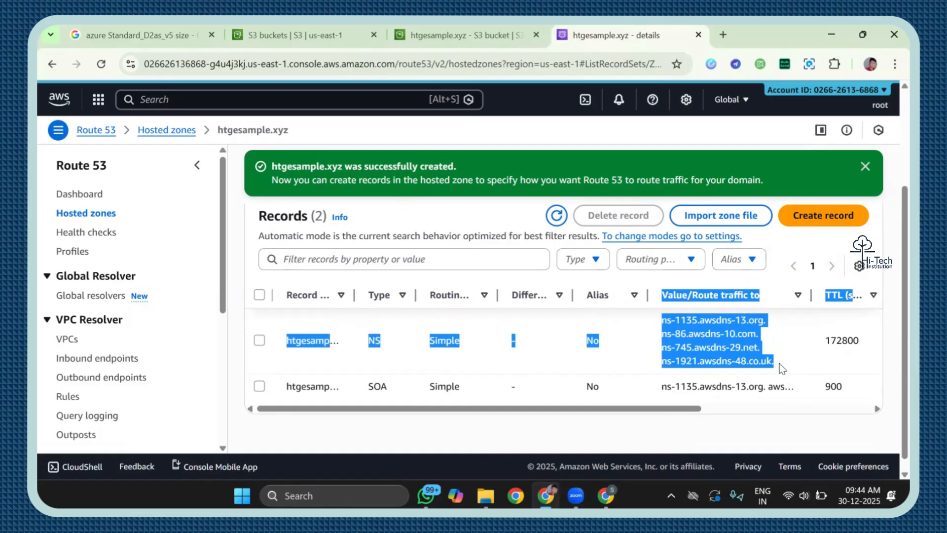
left_click_drag(779, 363, 659, 323)
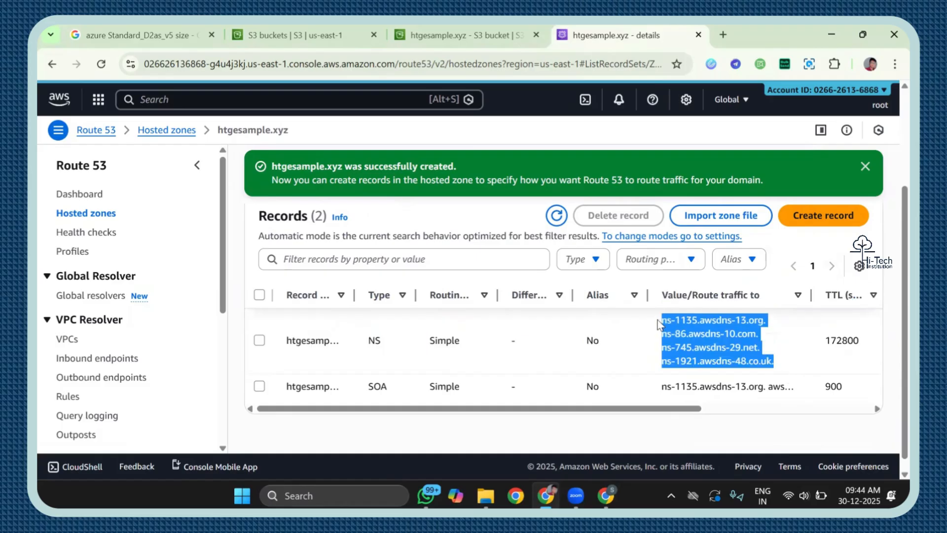
key("ctrl+c")
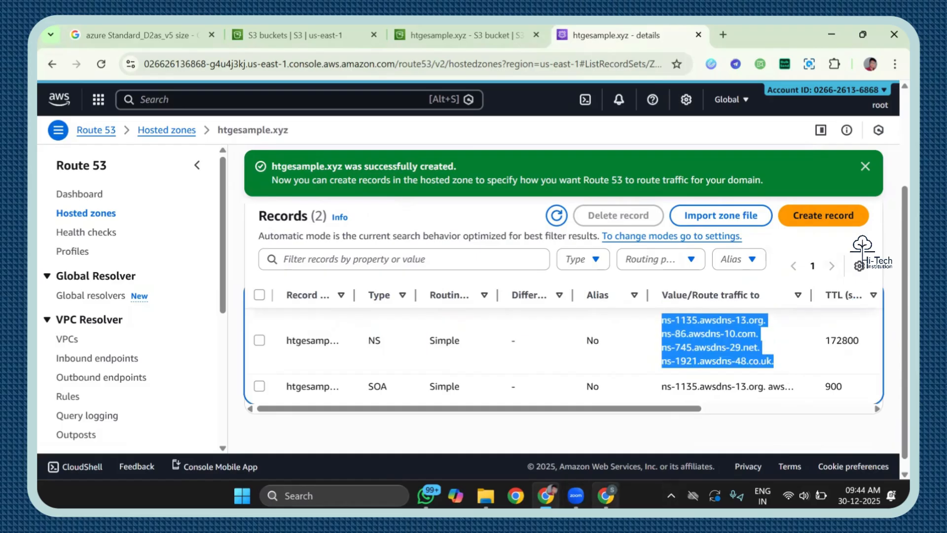
mouse_move(605, 495)
left_click(599, 431)
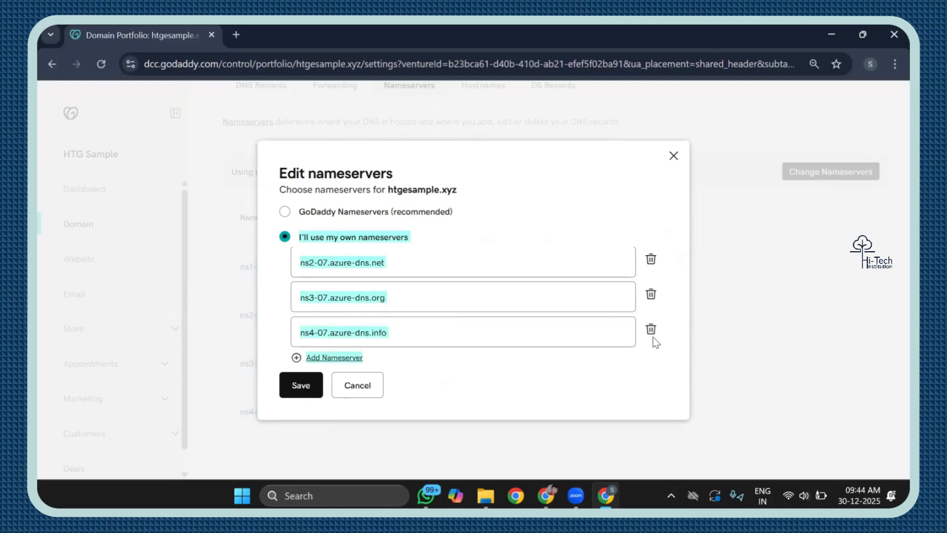
Step: Remove the extra azure-dns nameserver entries, set the first nameserver to ns-1135.awsdns-13.org and clear the second one
left_click(651, 330)
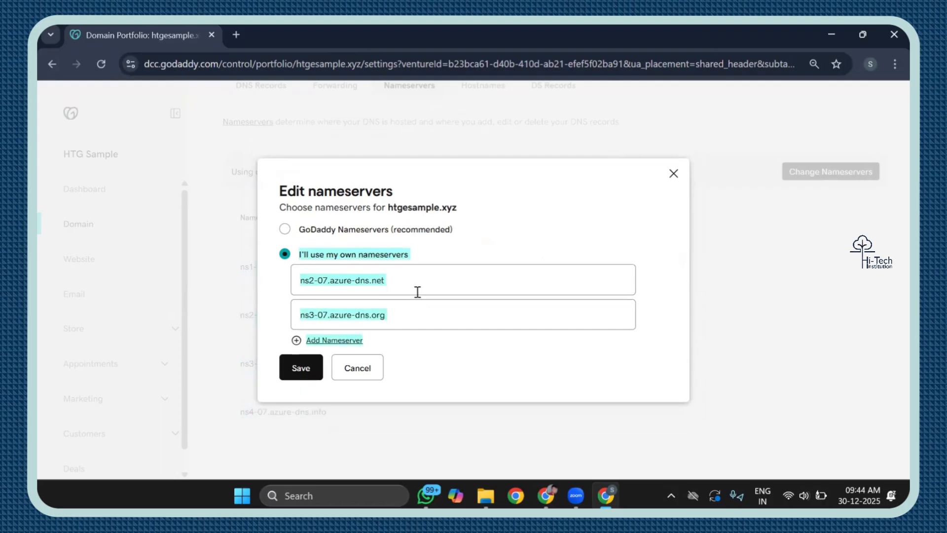
left_click_drag(417, 292, 292, 275)
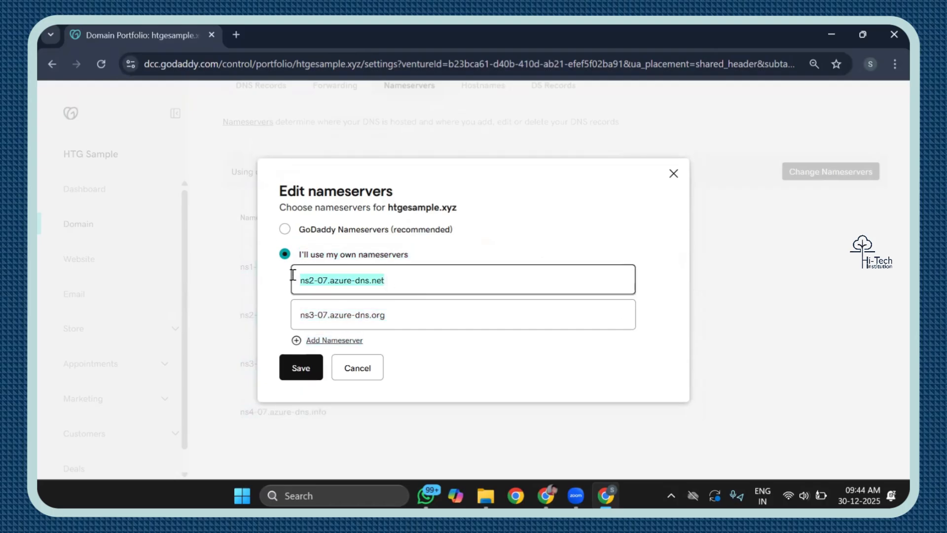
key("ctrl+v")
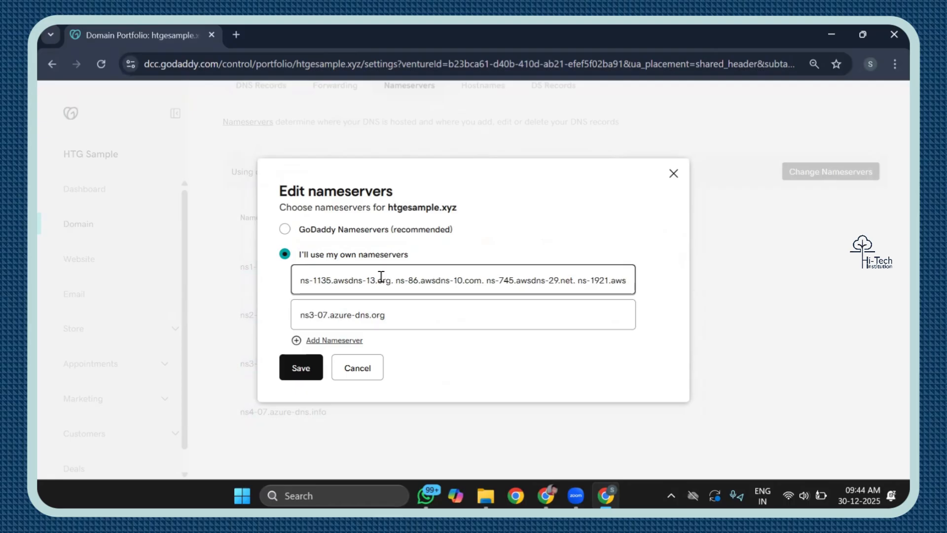
left_click_drag(402, 316, 217, 315)
key("BackSpace")
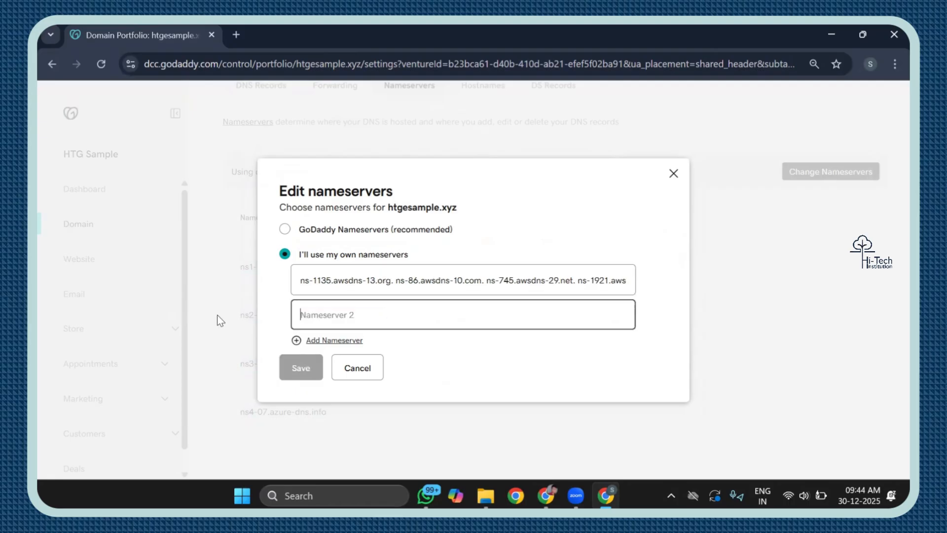
left_click_drag(392, 286, 653, 285)
key("BackSpace")
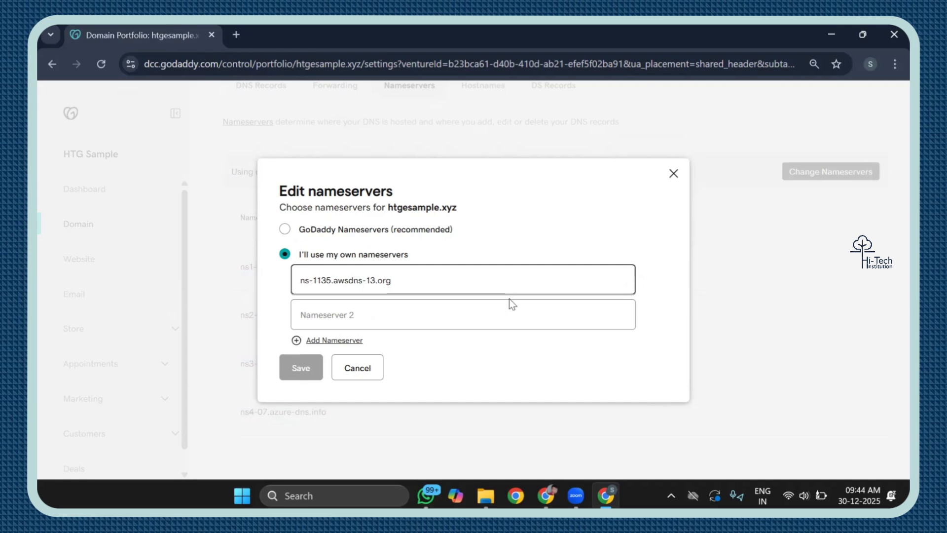
Step: Paste the copied values as the second nameserver and trim the entry to ns-86.awsdns-10.com
left_click(499, 315)
key("ctrl+v")
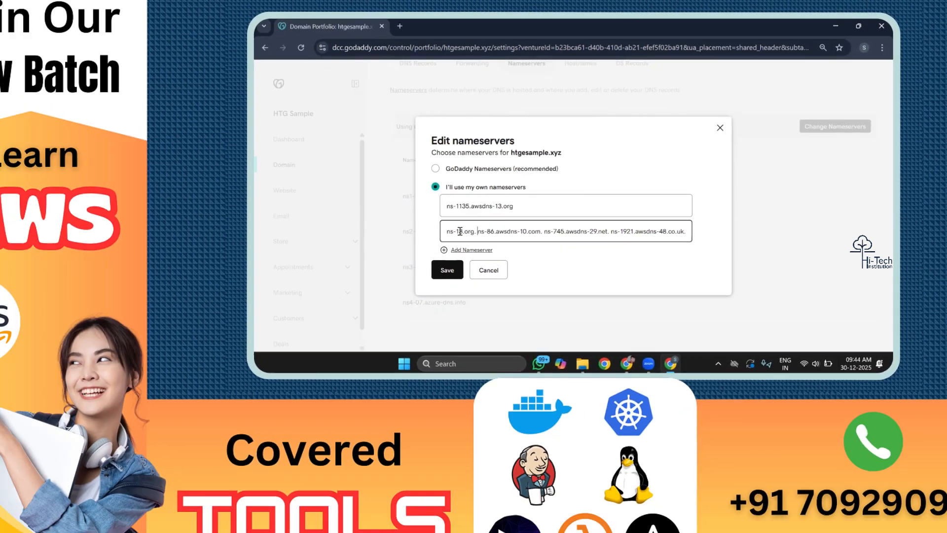
left_click_drag(384, 290, 296, 292)
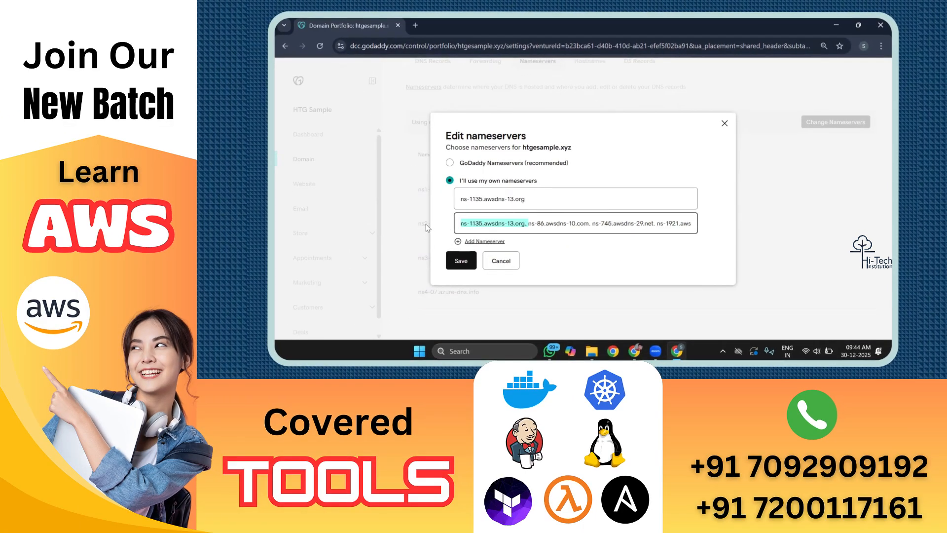
key("BackSpace")
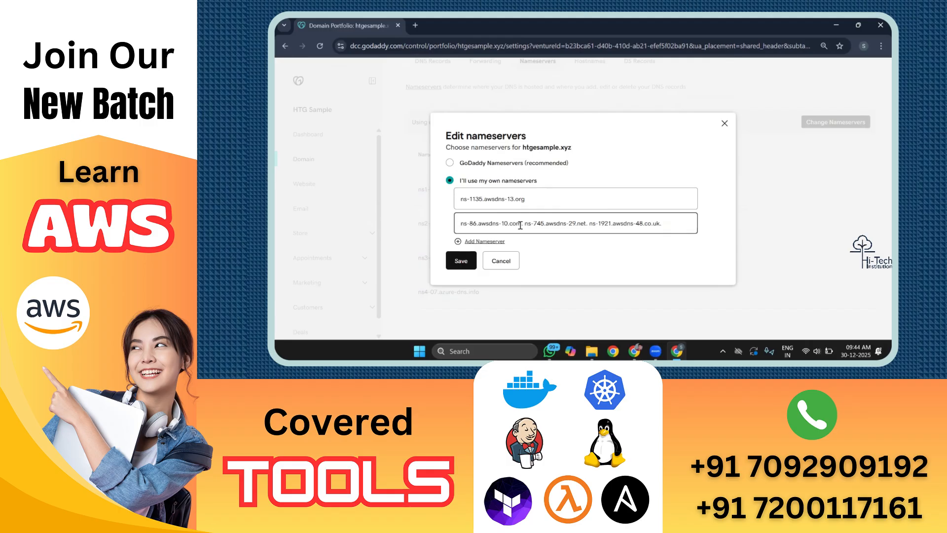
left_click_drag(520, 225, 666, 228)
key("BackSpace")
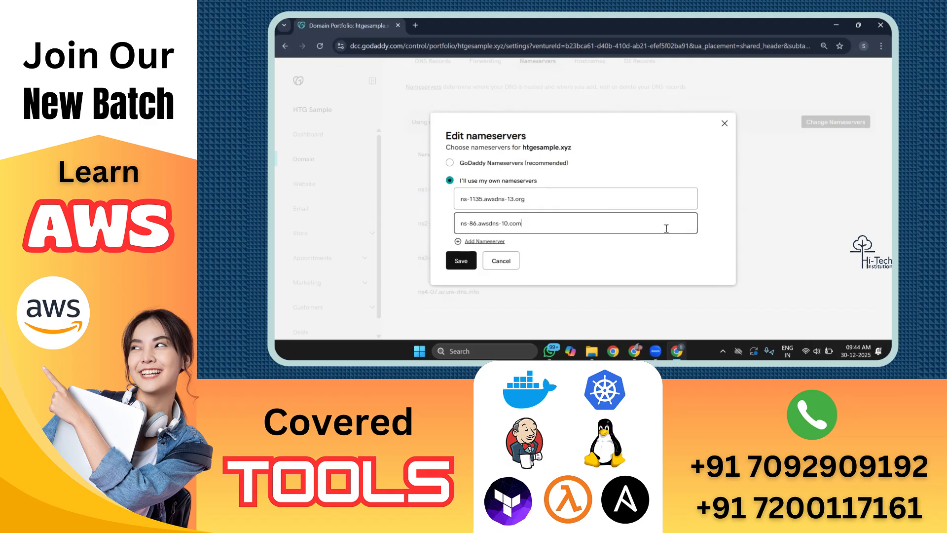
Step: Add a third nameserver entry from the copied values, trimmed to ns-745.awsdns-29.net
left_click(502, 243)
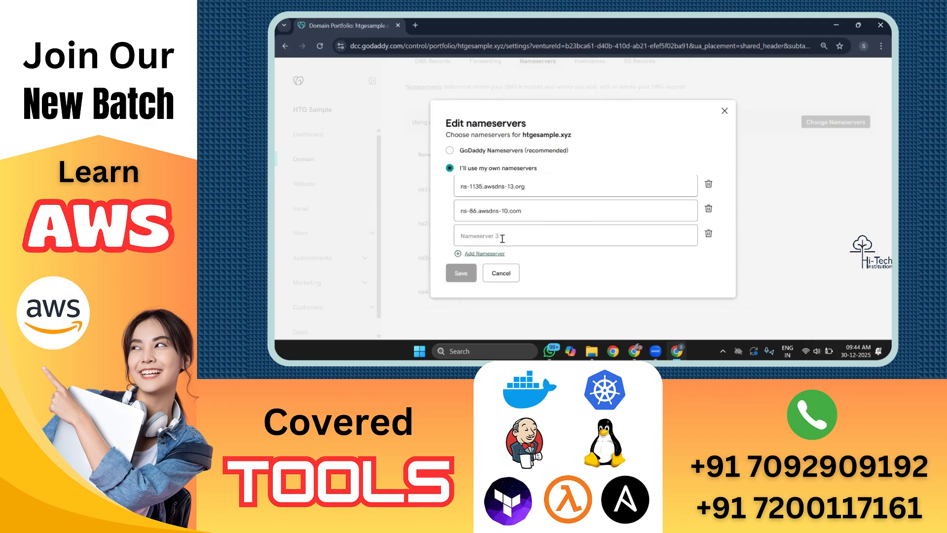
left_click(502, 239)
key("ctrl+v")
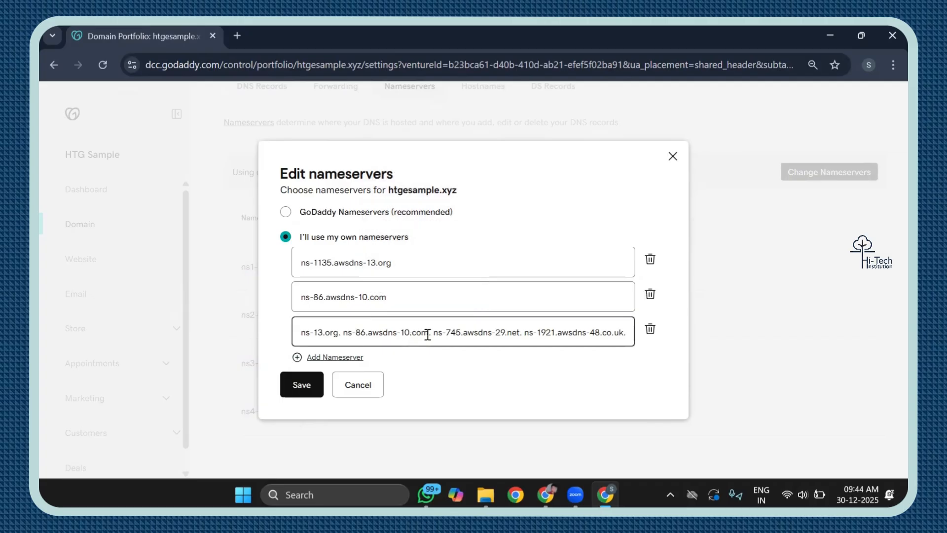
left_click_drag(296, 338, 285, 341)
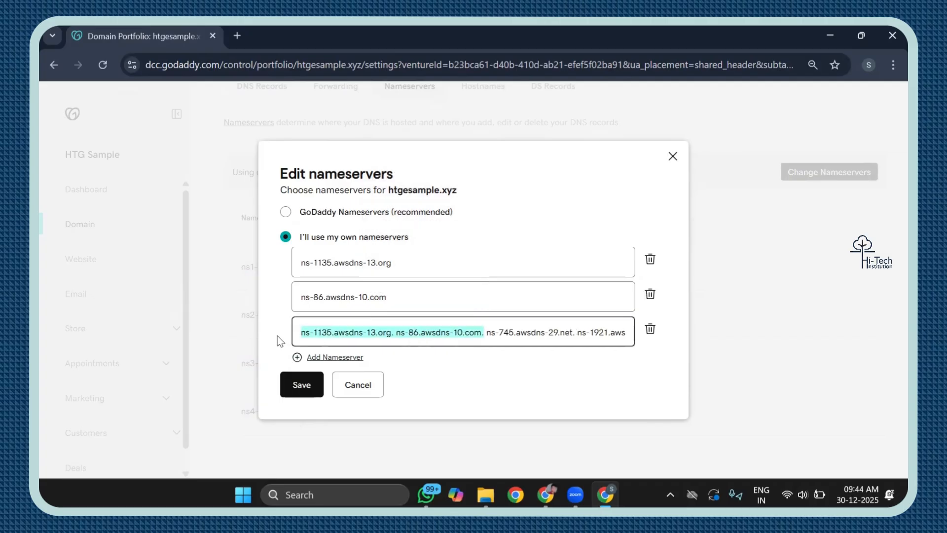
key("BackSpace")
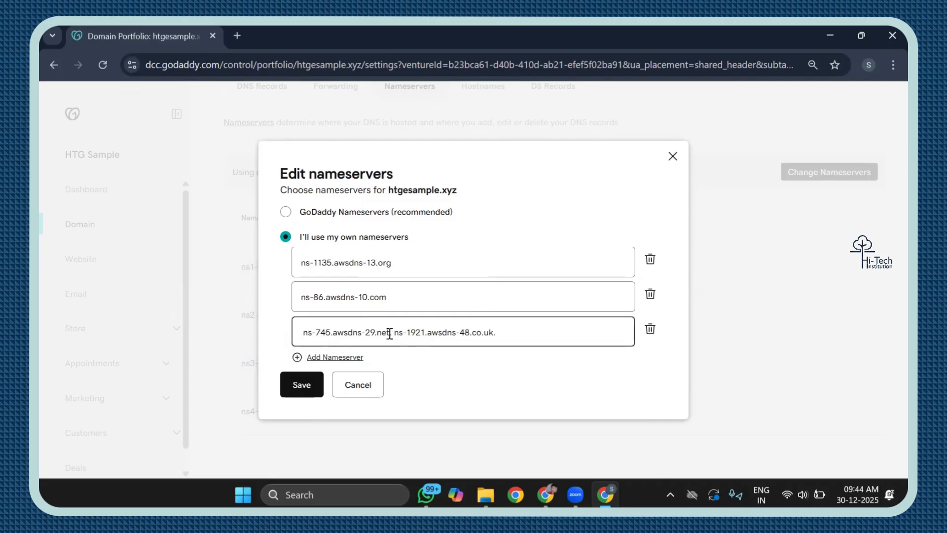
left_click_drag(394, 334, 522, 328)
key("BackSpace")
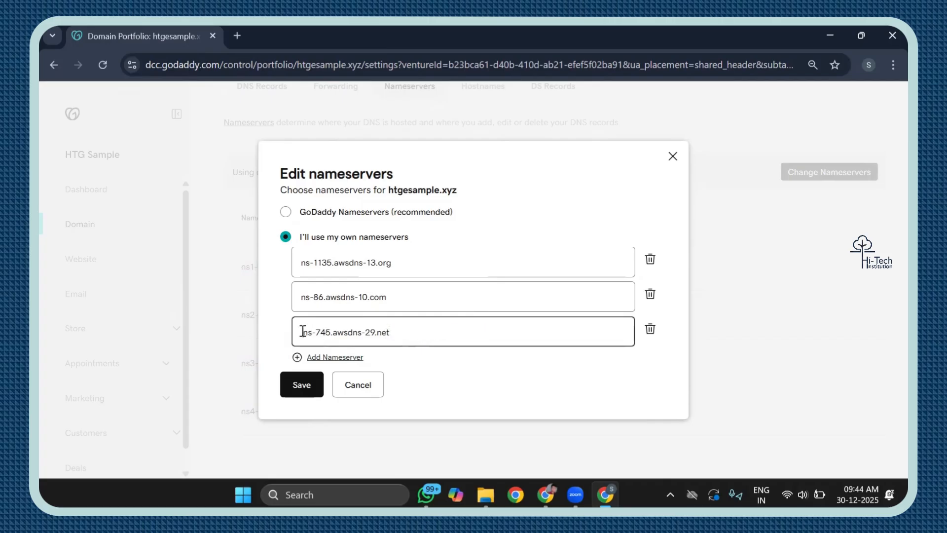
Step: Add a fourth nameserver, ns-1921.awsdns-48.co.uk, then save and confirm the nameserver change for htgesample.xyz
left_click(331, 357)
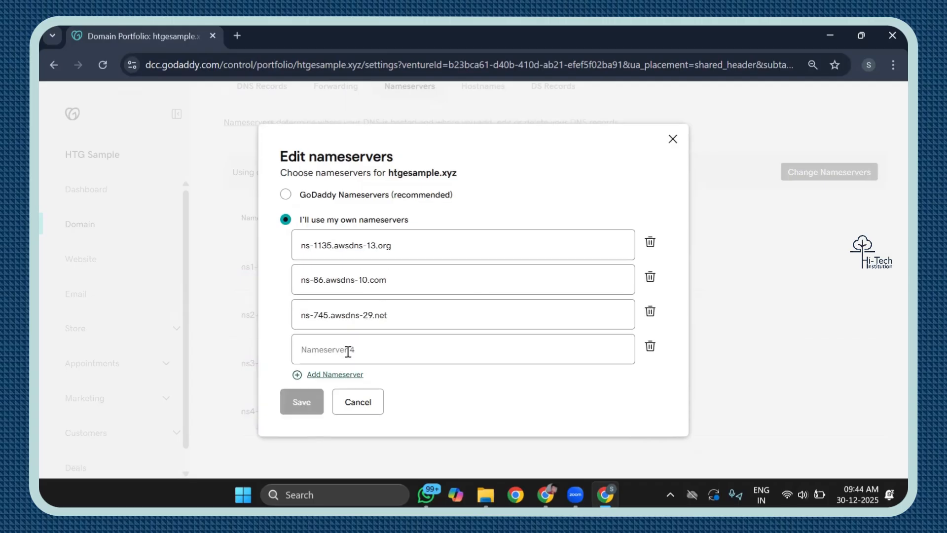
left_click(348, 351)
key("ctrl+v")
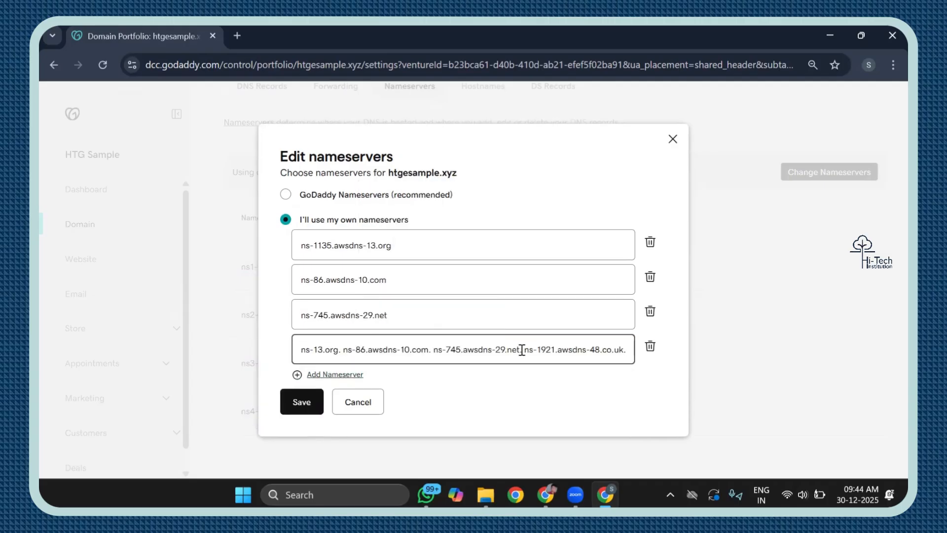
left_click_drag(522, 345, 201, 355)
key("BackSpace")
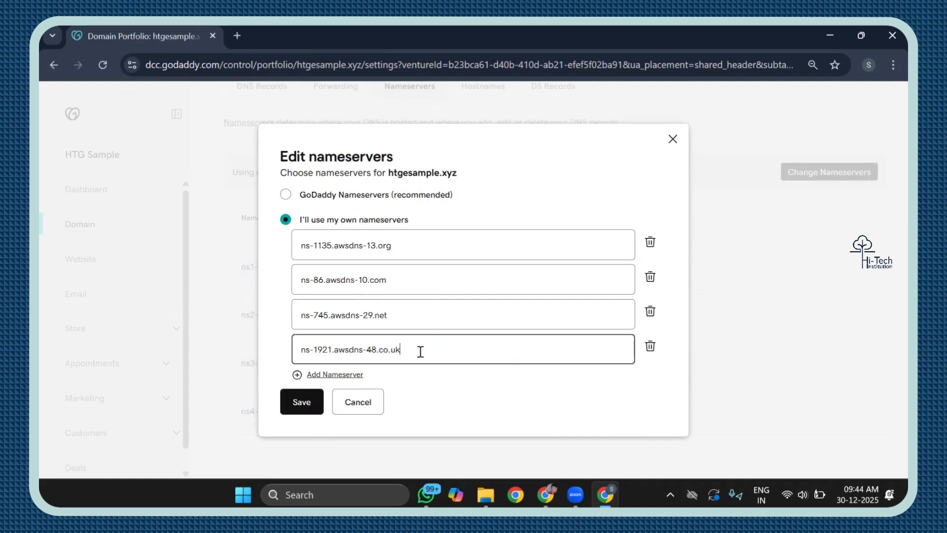
left_click(314, 411)
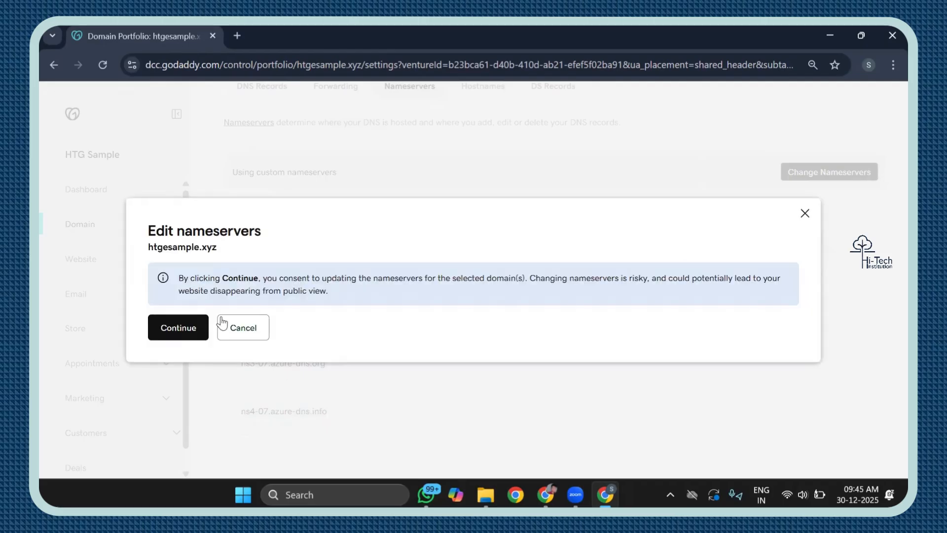
left_click(195, 326)
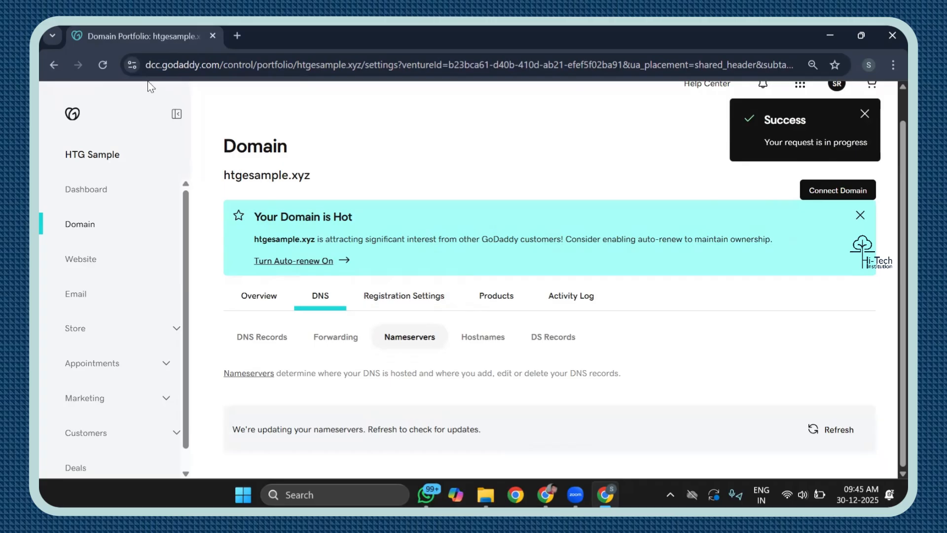
Step: Reload the domain settings and check the nameservers listed in the DNS section of htgesample.xyz
left_click(105, 67)
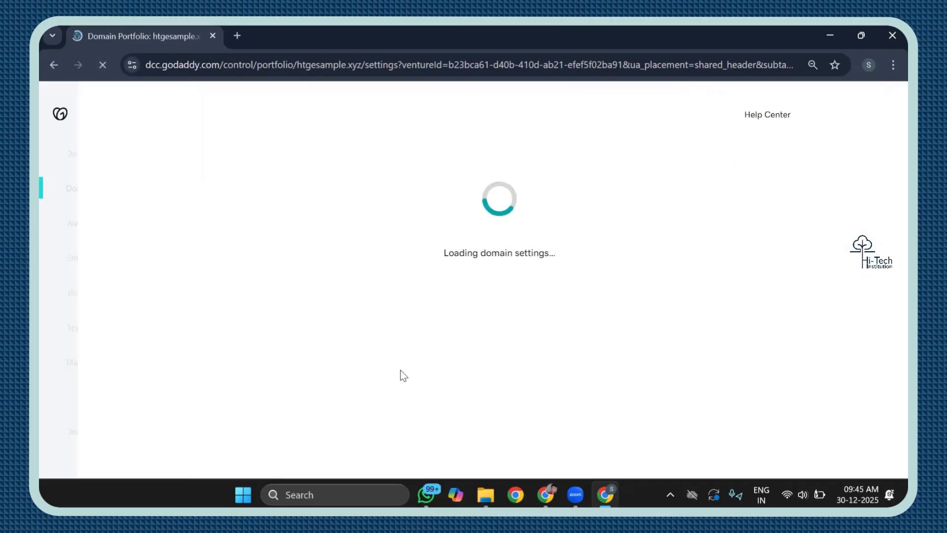
scroll(425, 370, "down", 3)
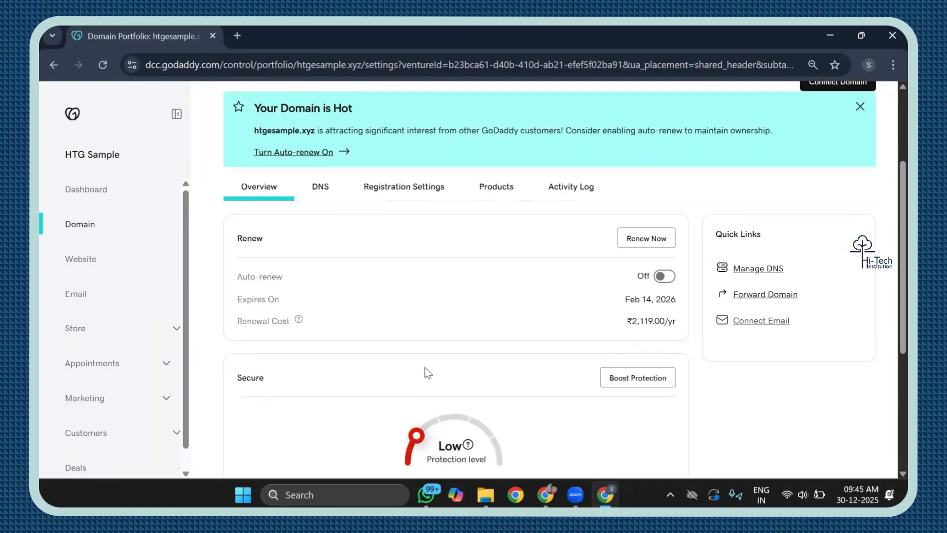
left_click(333, 185)
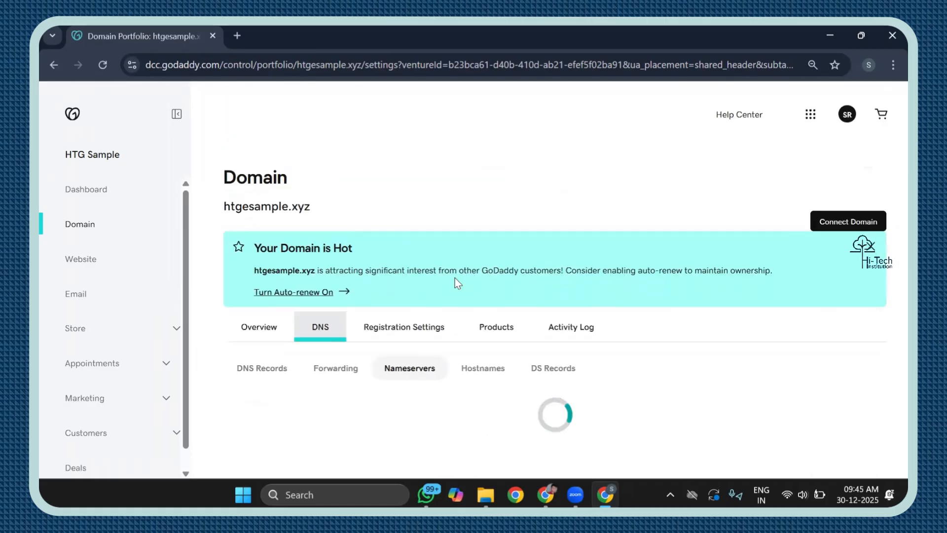
scroll(455, 278, "down", 4)
scroll(357, 410, "down", 1)
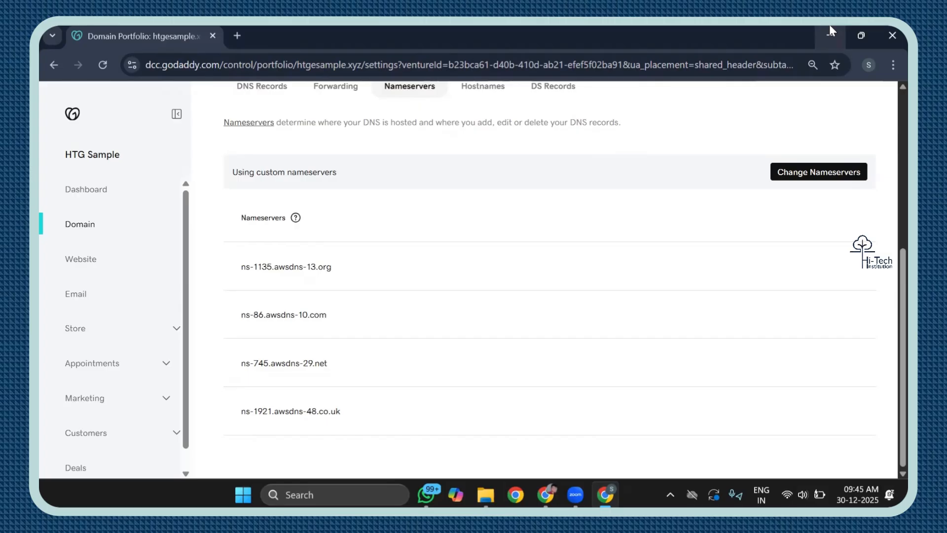
Step: Return to the AWS console, search for acm and open Certificate Manager in a new browser tab
left_click(862, 35)
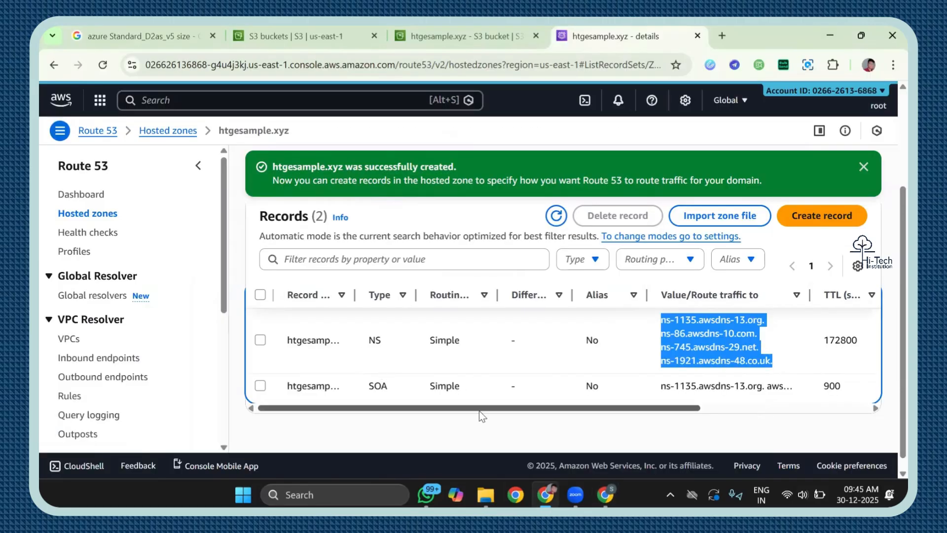
left_click(432, 437)
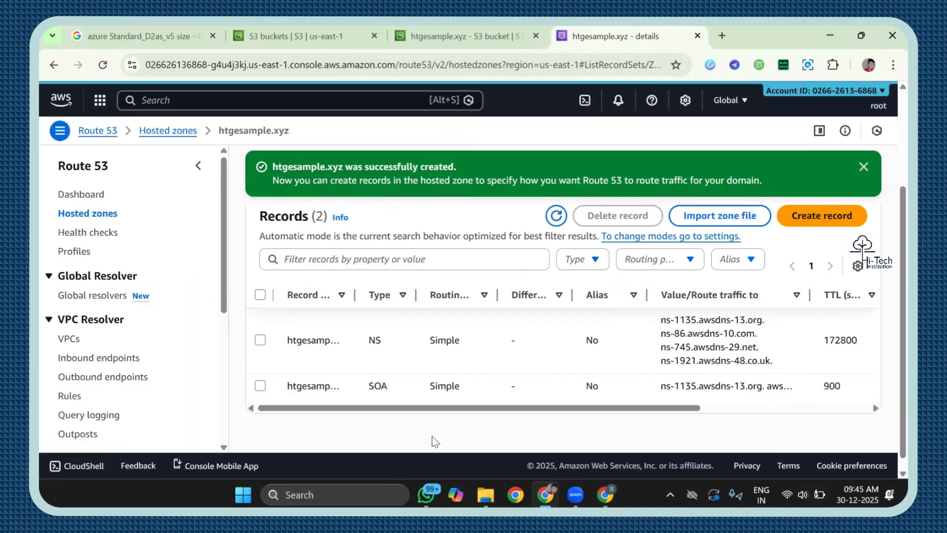
left_click(382, 101)
type("acm-PCA")
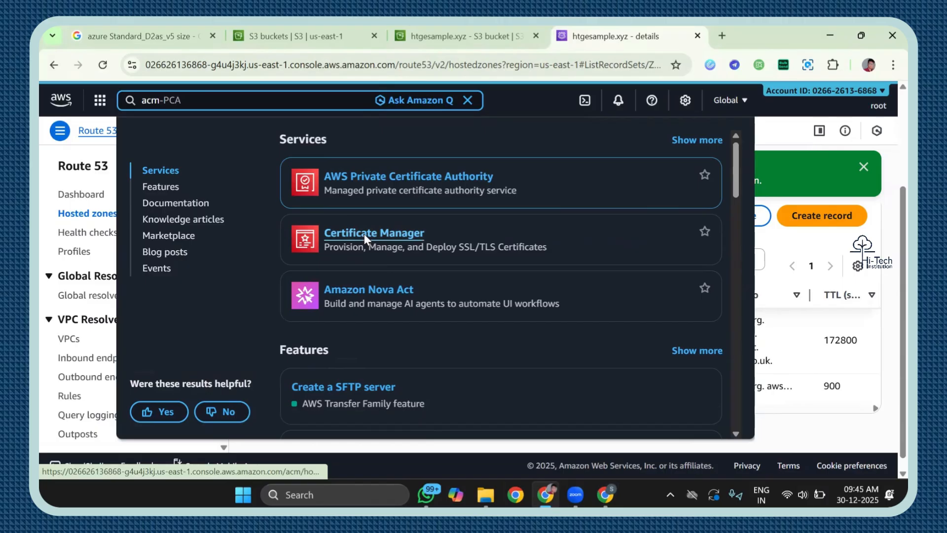
right_click(364, 233)
left_click(397, 250)
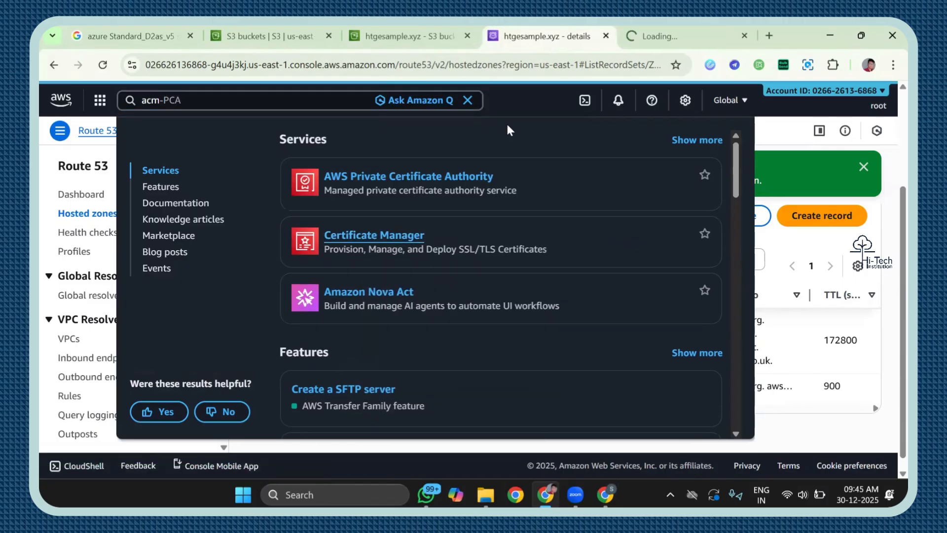
left_click(713, 29)
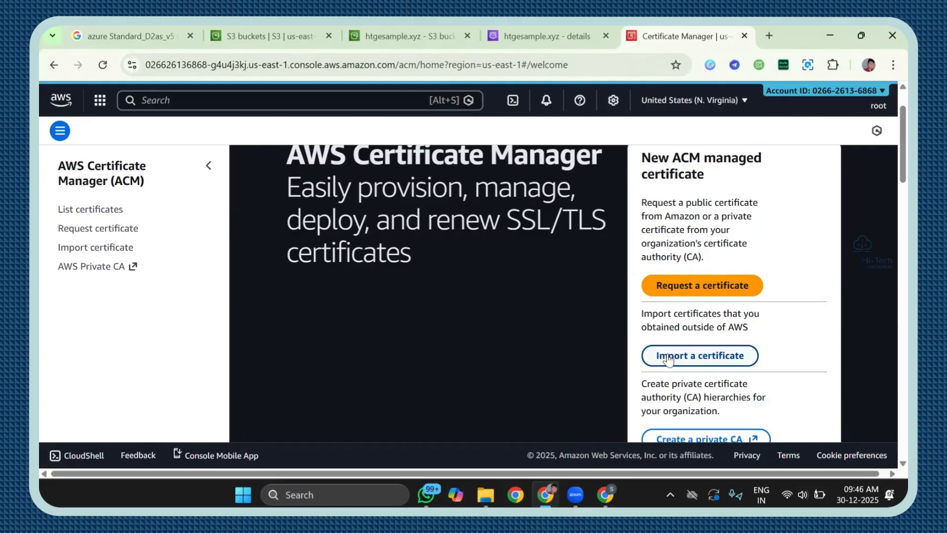
Step: Start a public certificate request and enter htgesample.xyz as the fully qualified domain name
left_click(670, 287)
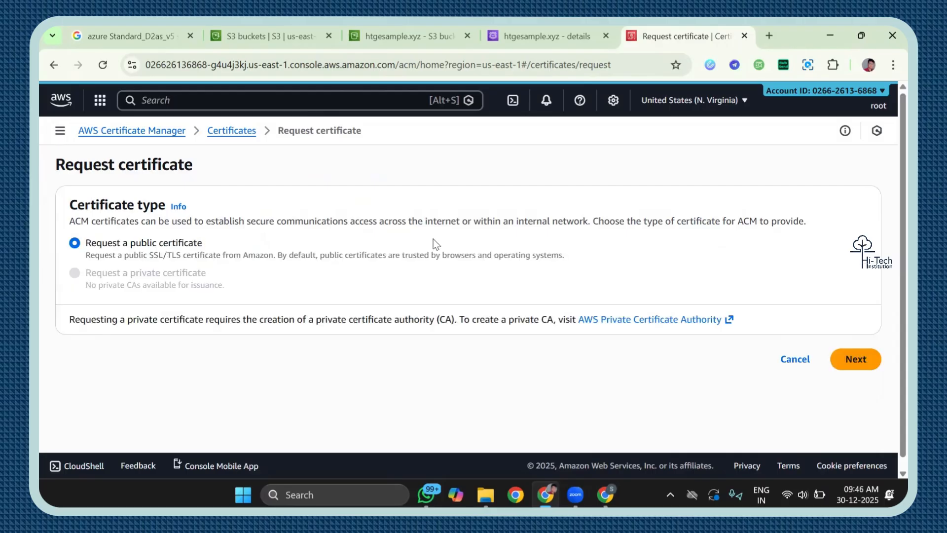
left_click_drag(120, 253, 261, 266)
left_click(656, 261)
left_click(856, 360)
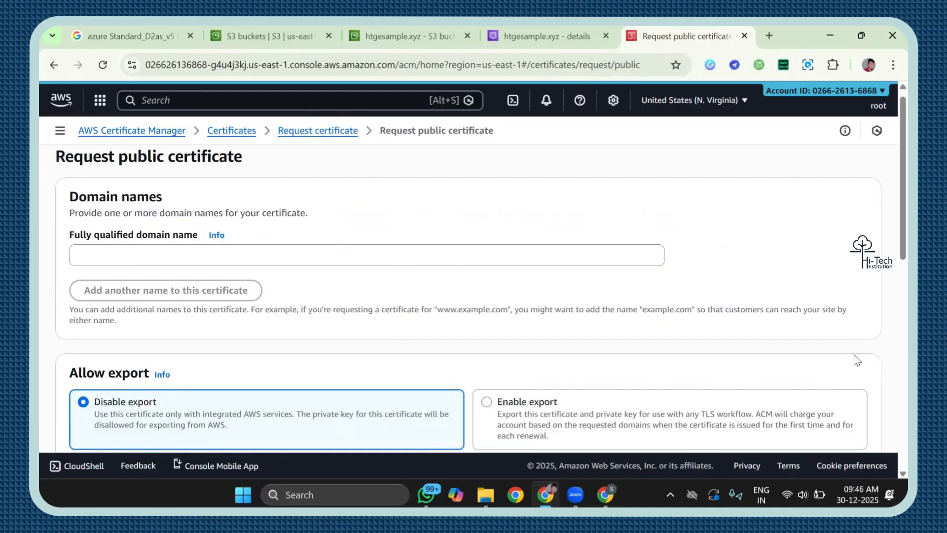
left_click(192, 256)
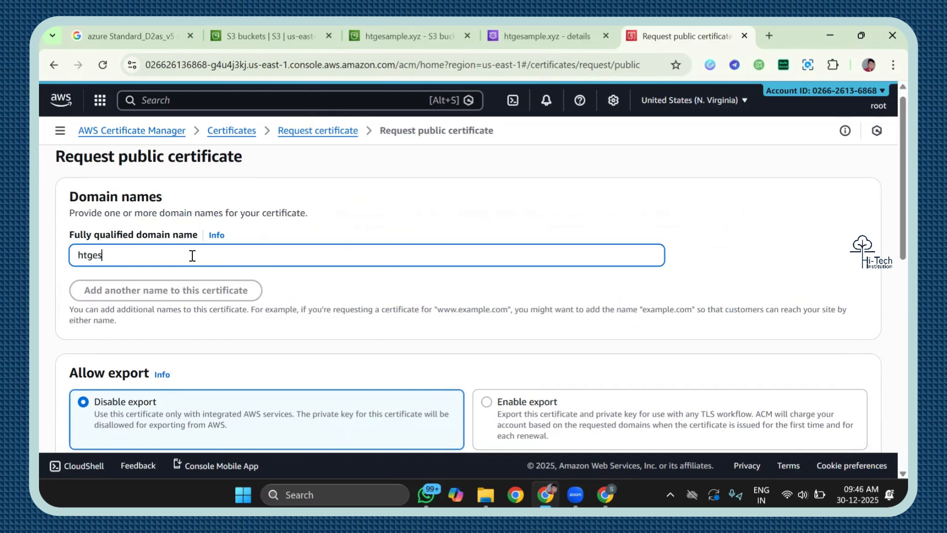
type("htgesample.xyz")
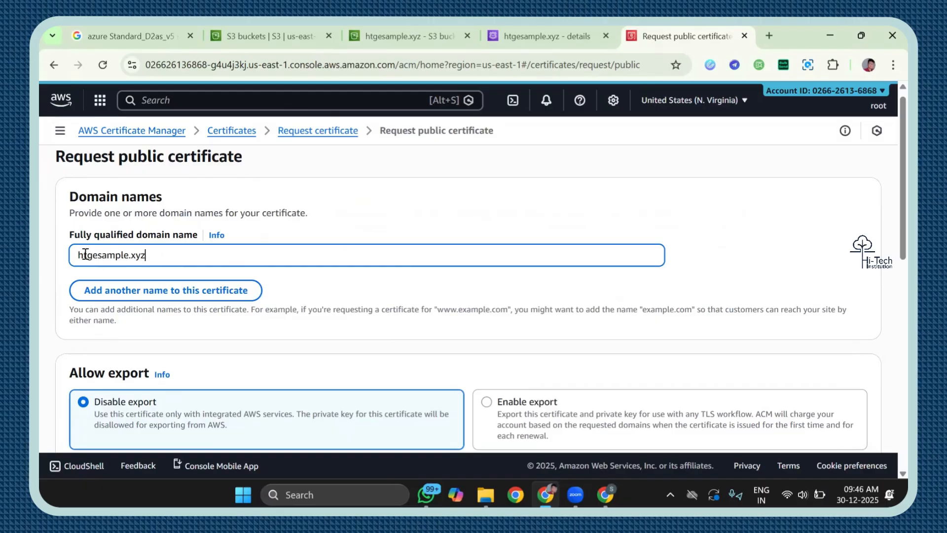
Step: Review the certificate request's export, validation method, key algorithm and tag settings
scroll(306, 250, "down", 2)
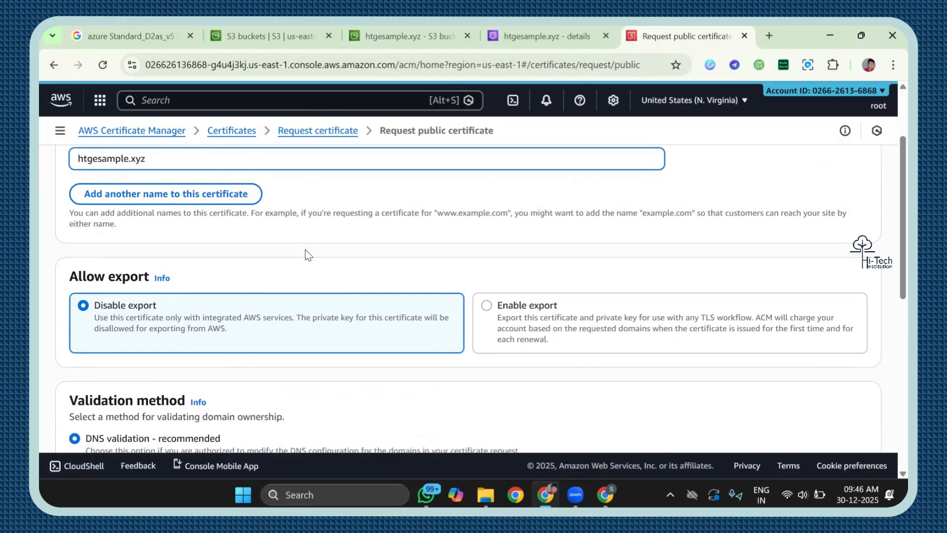
scroll(305, 249, "down", 1)
scroll(306, 250, "down", 1)
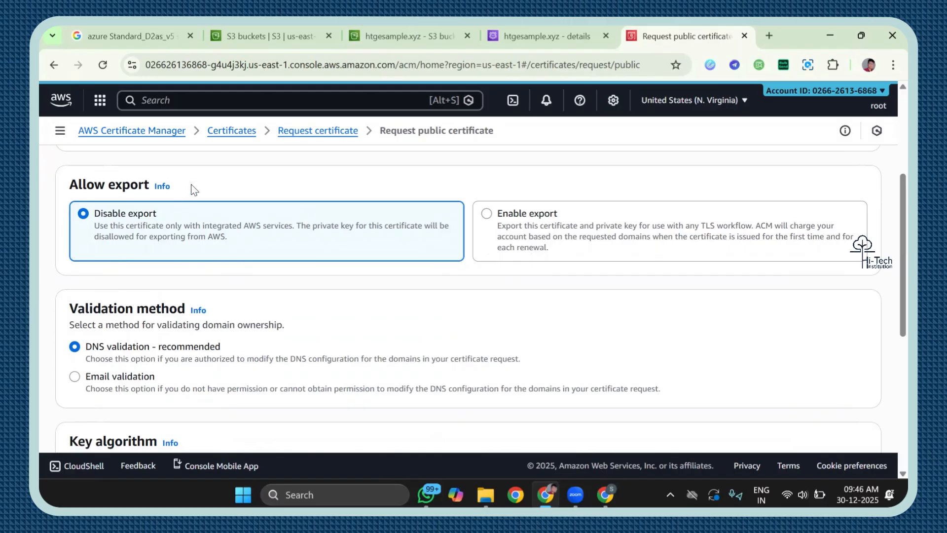
scroll(135, 198, "up", 3)
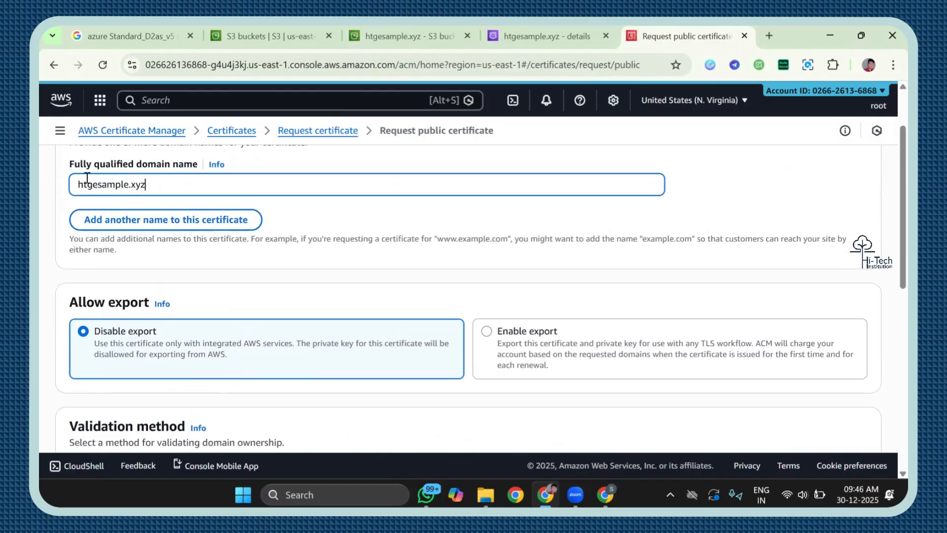
scroll(215, 277, "down", 1)
scroll(159, 217, "down", 2)
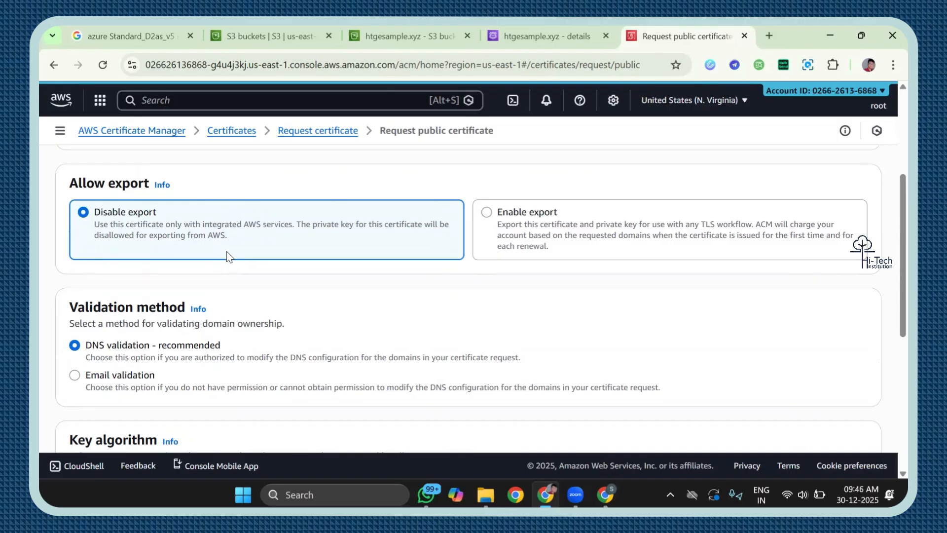
scroll(309, 274, "down", 1)
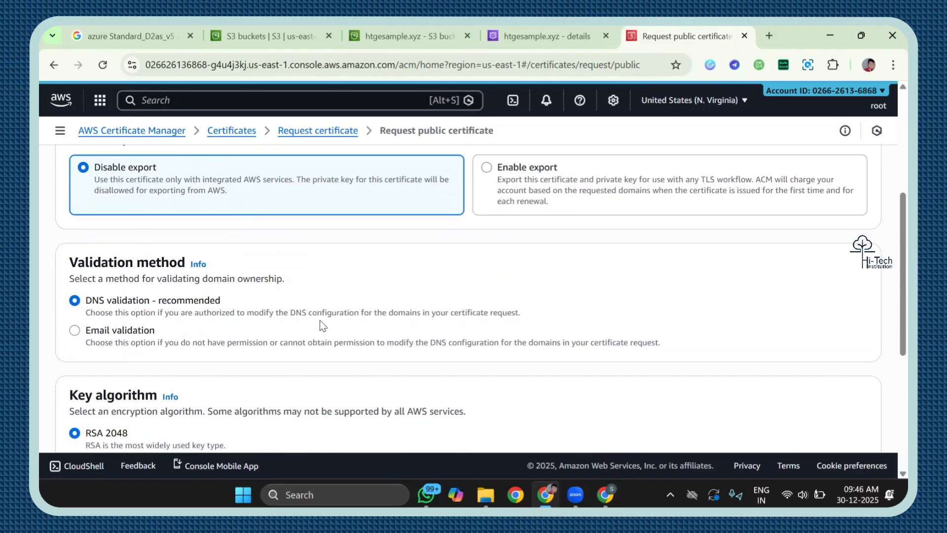
scroll(319, 322, "down", 1)
scroll(296, 217, "down", 1)
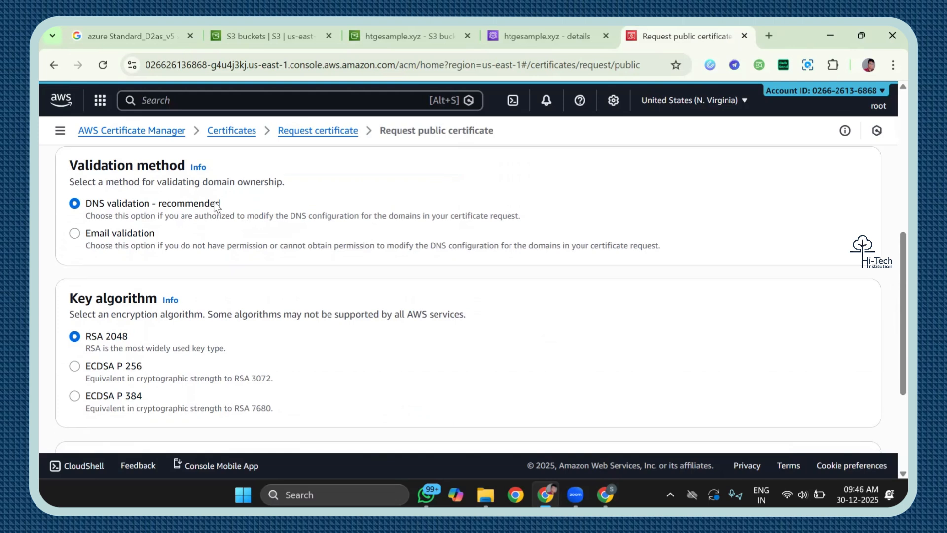
left_click_drag(63, 163, 217, 197)
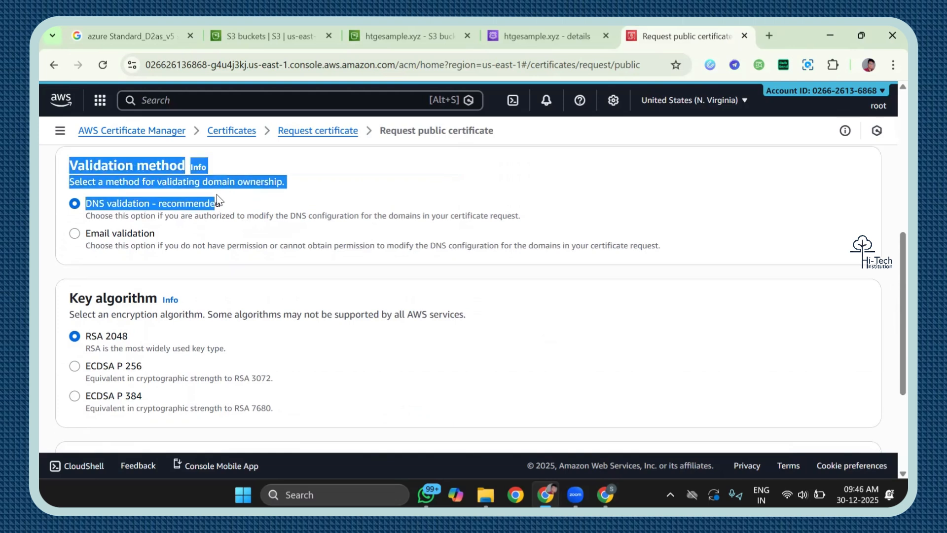
left_click(280, 202)
scroll(283, 187, "down", 3)
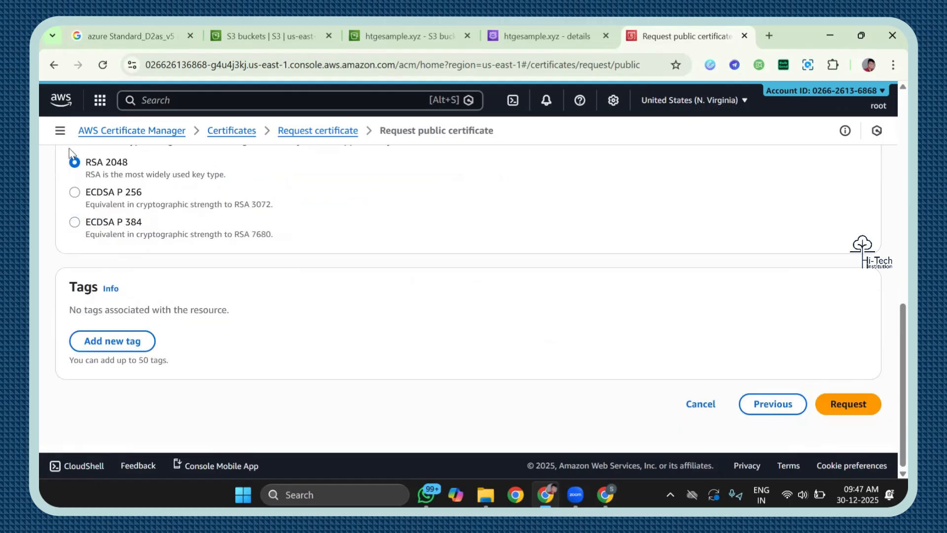
Step: Submit the public certificate request for htgesample.xyz and review the new certificate's status and domain details
scroll(227, 176, "up", 1)
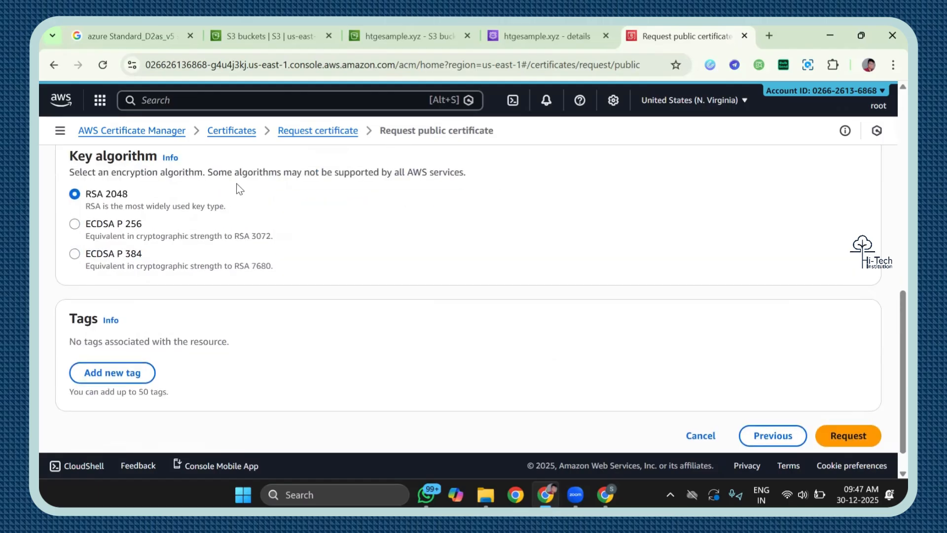
left_click(858, 436)
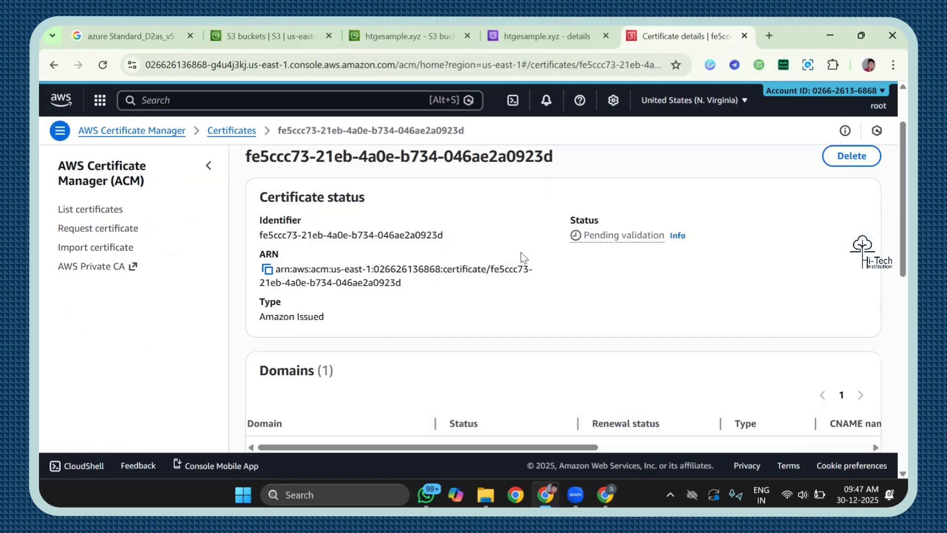
scroll(492, 243, "down", 3)
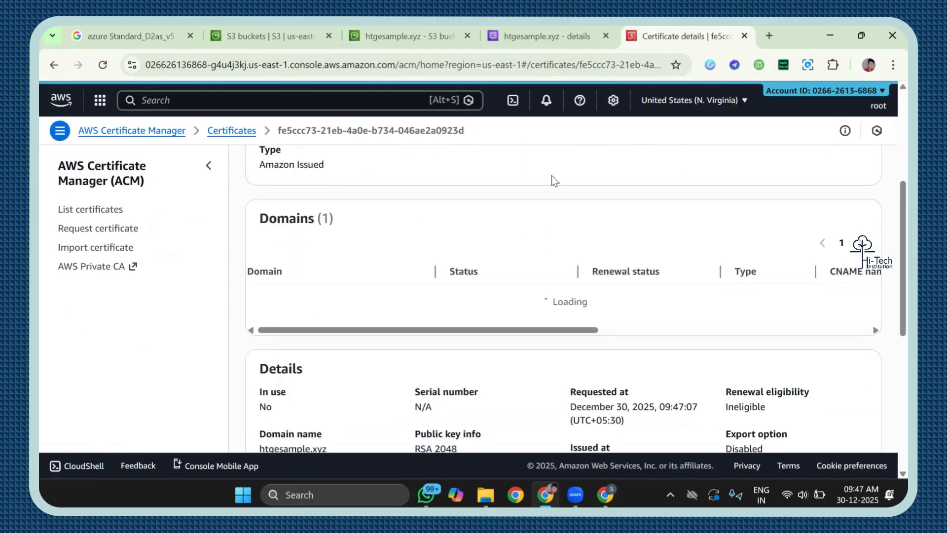
scroll(502, 245, "up", 5)
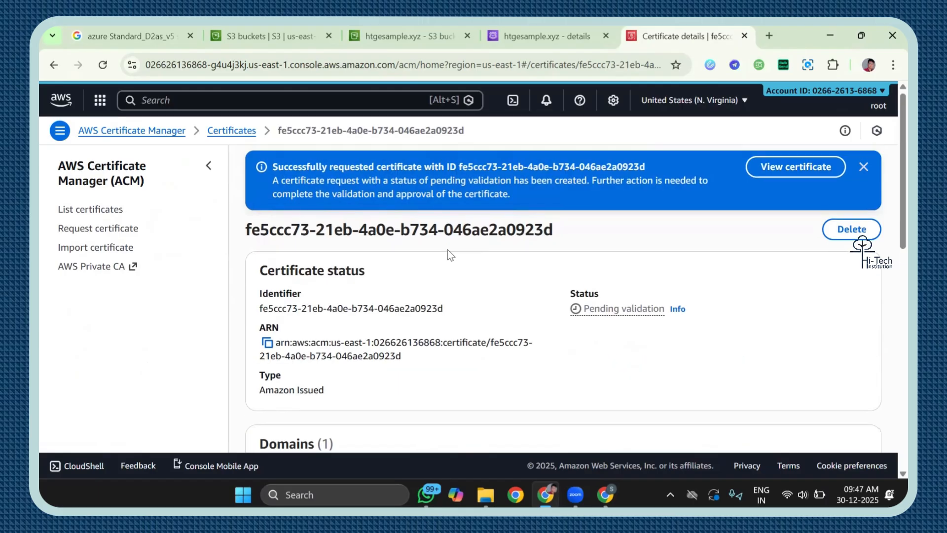
scroll(535, 360, "down", 4)
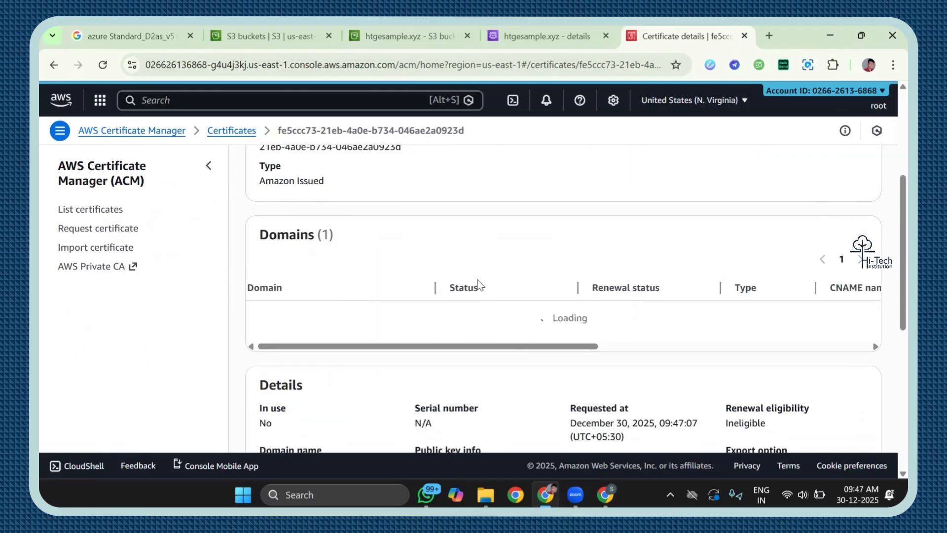
scroll(525, 233, "up", 4)
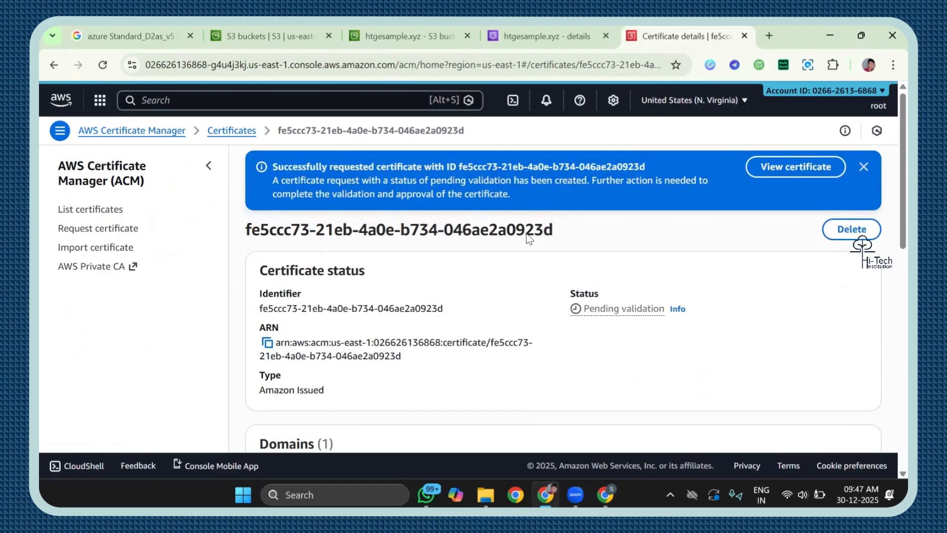
Step: Dismiss the request notice and create the certificate's DNS validation record for htgesample.xyz in Route 53
left_click(864, 167)
scroll(587, 282, "down", 3)
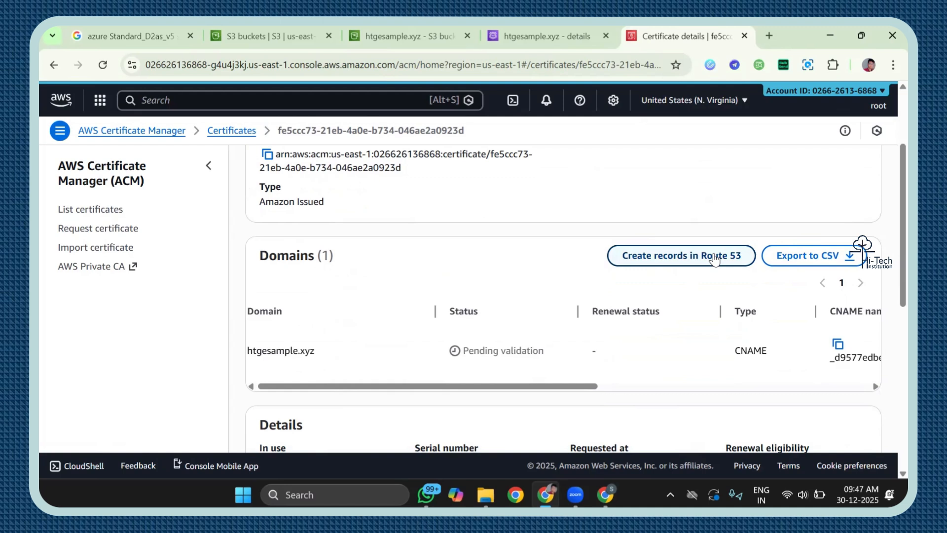
left_click(714, 257)
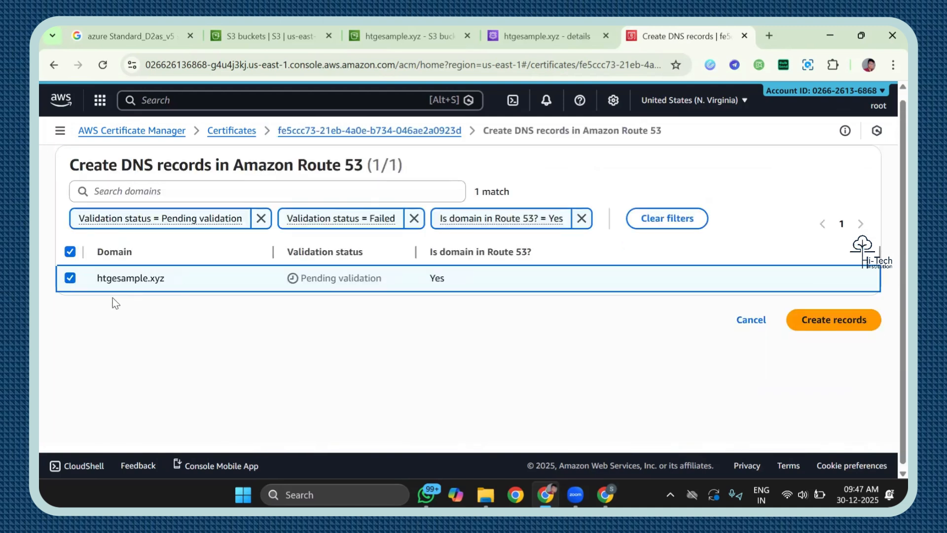
left_click(849, 318)
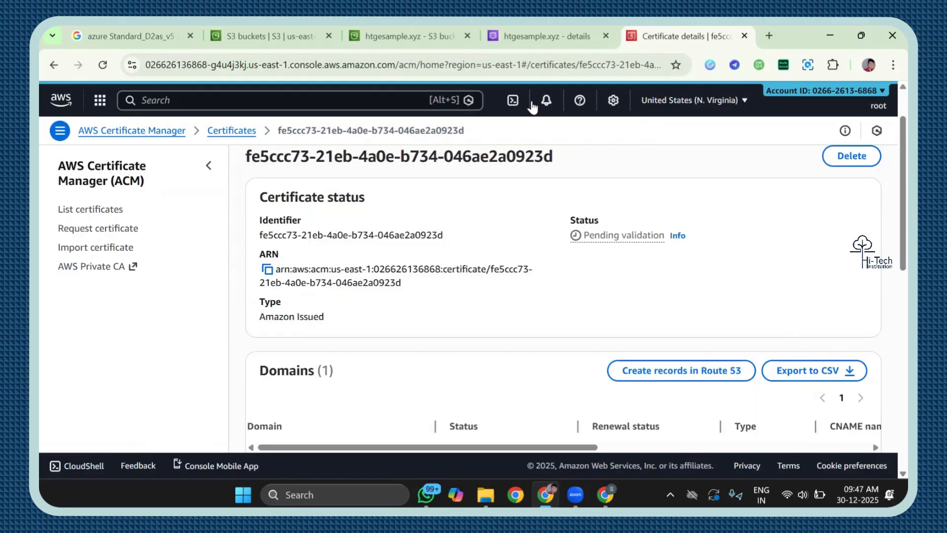
Step: Refresh the record list of the htgesample.xyz hosted zone in Route 53 to check for the validation CNAME record
left_click(548, 35)
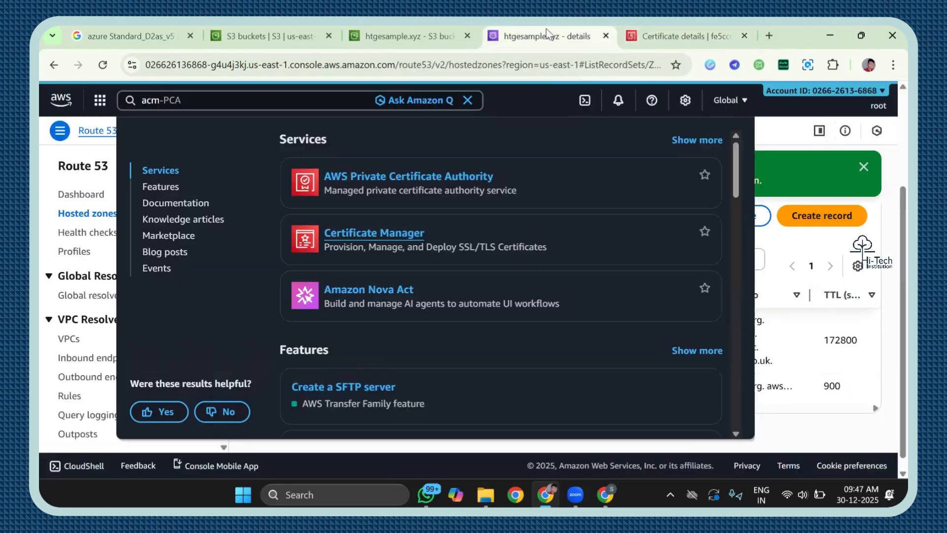
left_click(799, 261)
left_click(559, 222)
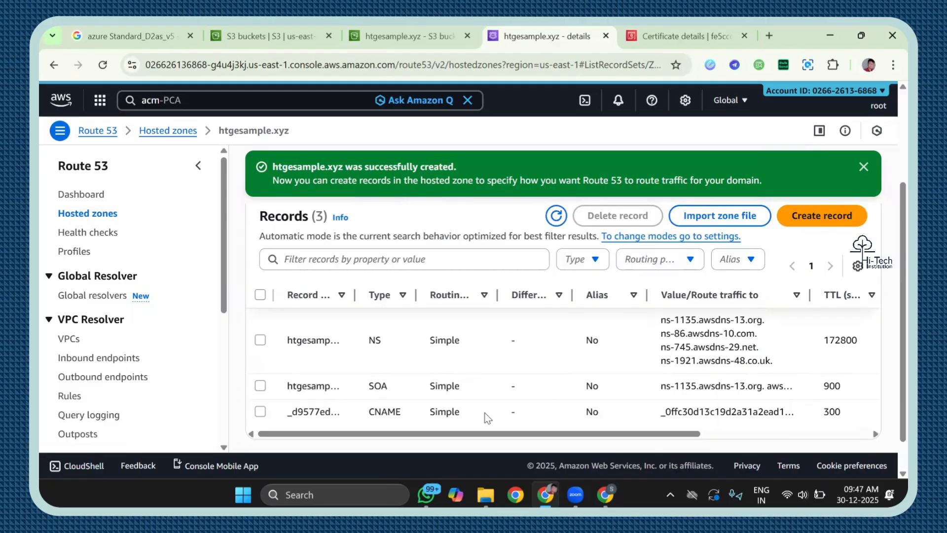
Step: Return to Certificate Manager, check the htgesample.xyz certificate in the certificates list and dismiss the deletion notice
left_click(664, 36)
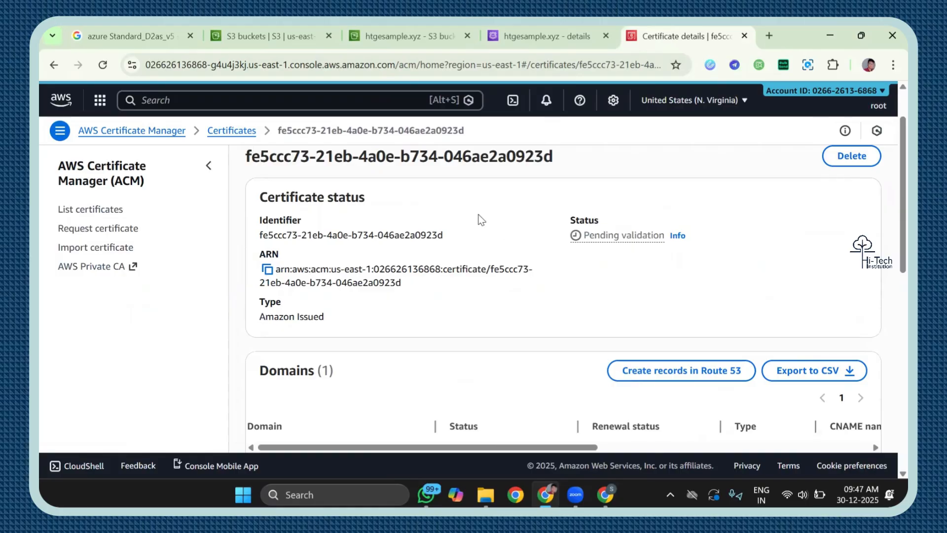
left_click(230, 131)
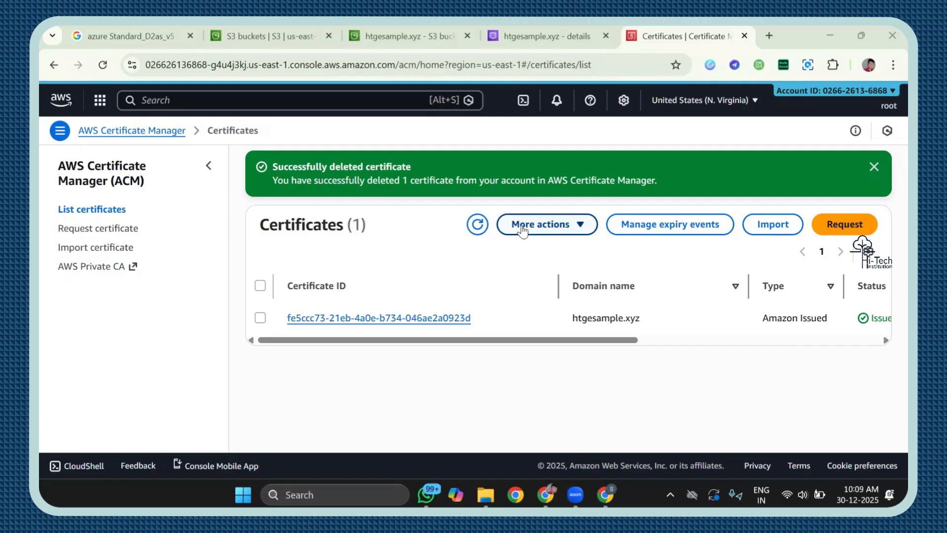
left_click(874, 168)
left_click(875, 167)
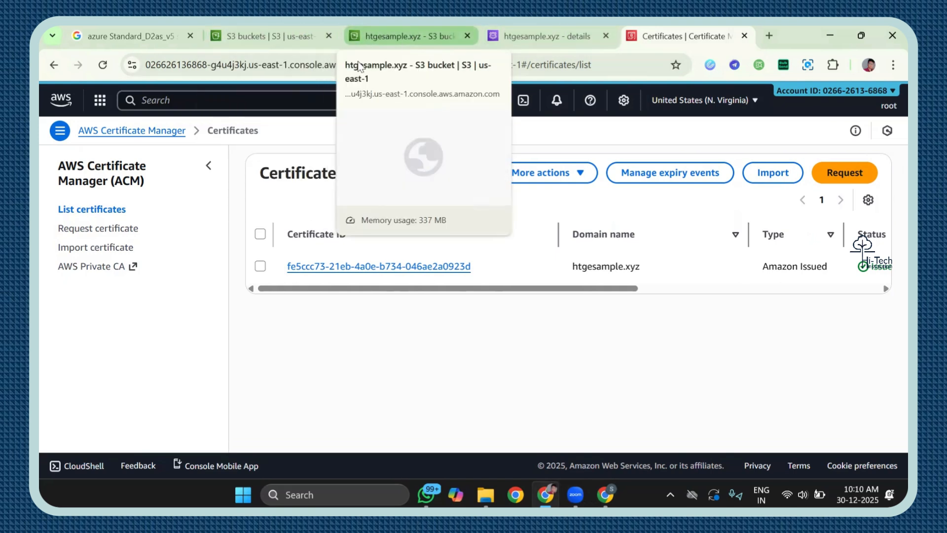
Step: Search the AWS services for cloud and open CloudFront
left_click(269, 94)
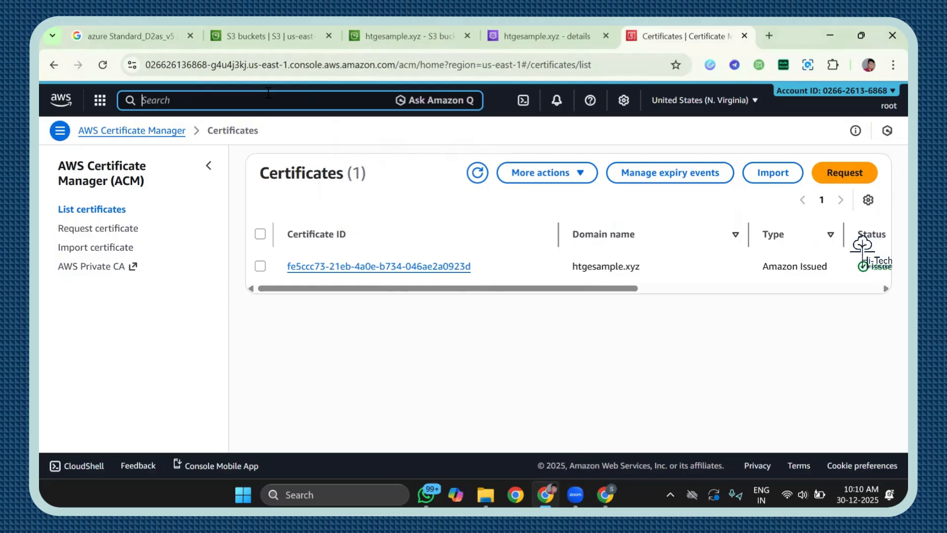
type("clou")
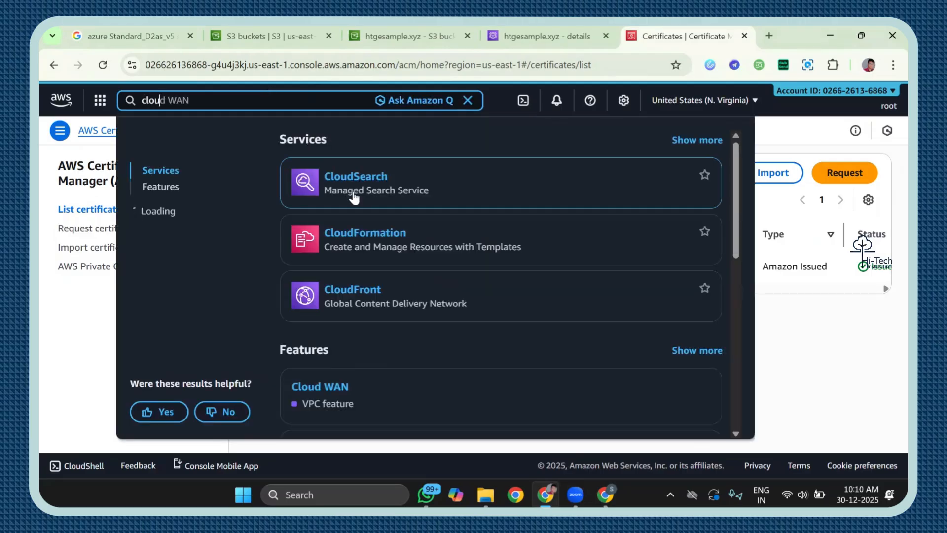
type("d")
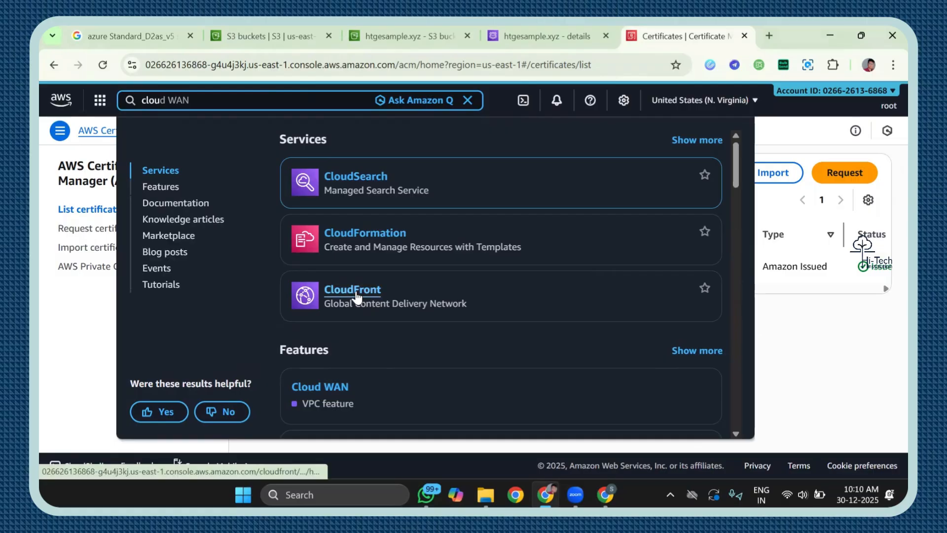
right_click(356, 292)
left_click(338, 301)
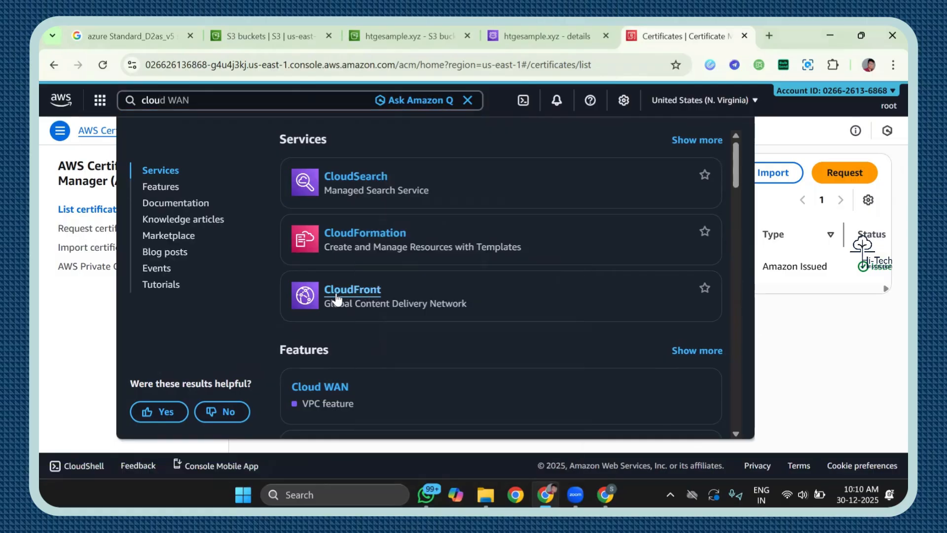
left_click(336, 293)
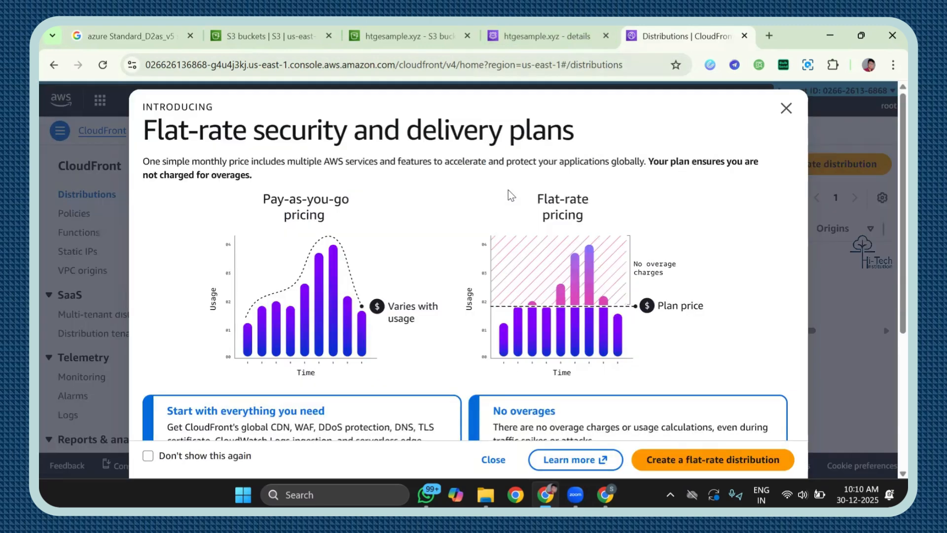
Step: Close the flat-rate plan introduction, start a new CloudFront distribution and choose the Free plan for it
left_click(786, 108)
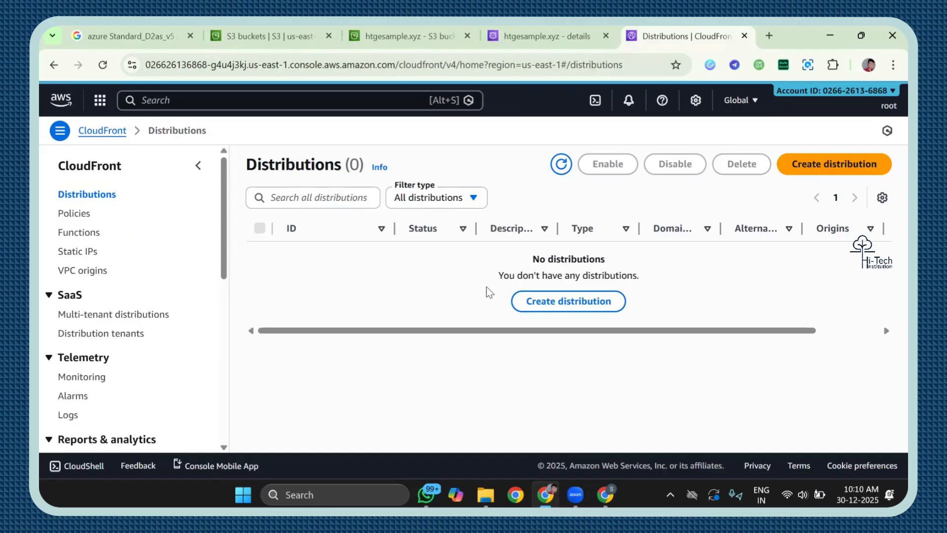
left_click(541, 299)
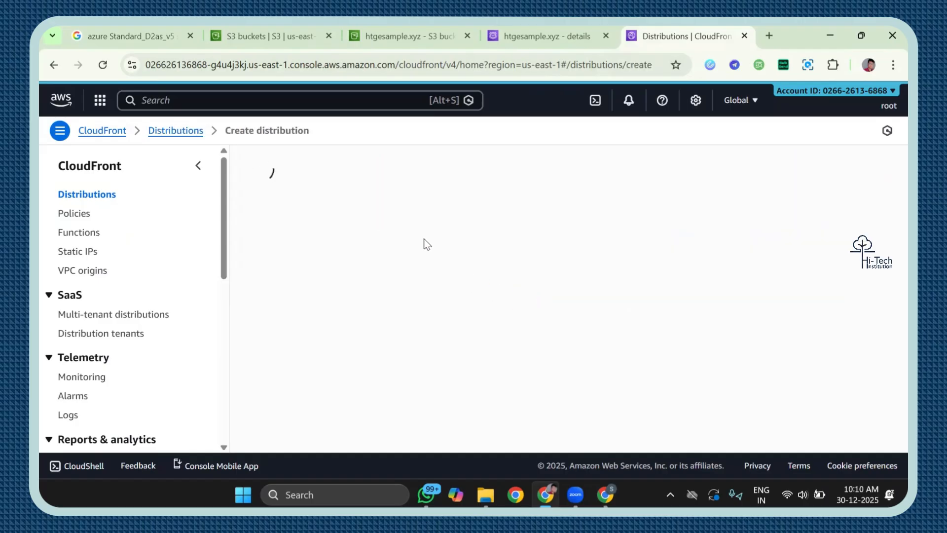
left_click_drag(225, 130, 357, 141)
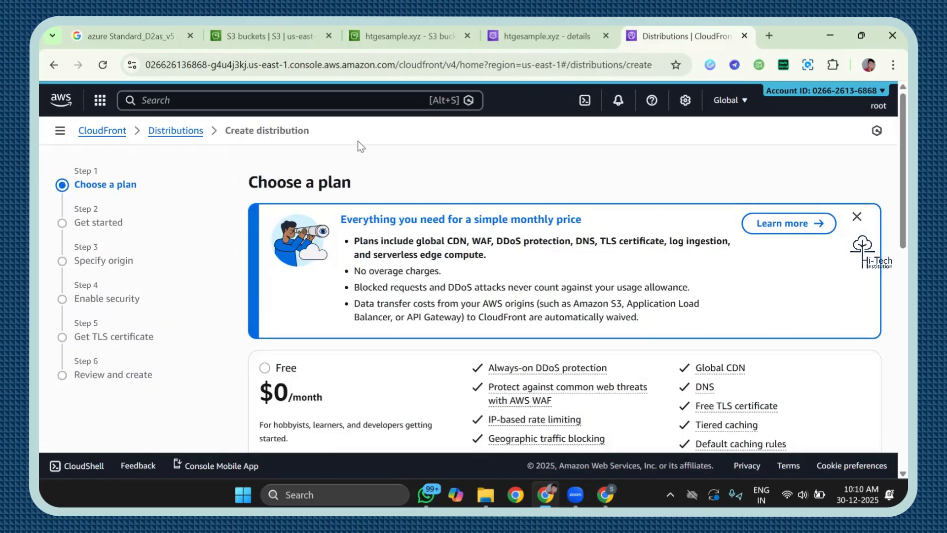
scroll(455, 266, "down", 3)
left_click(339, 215)
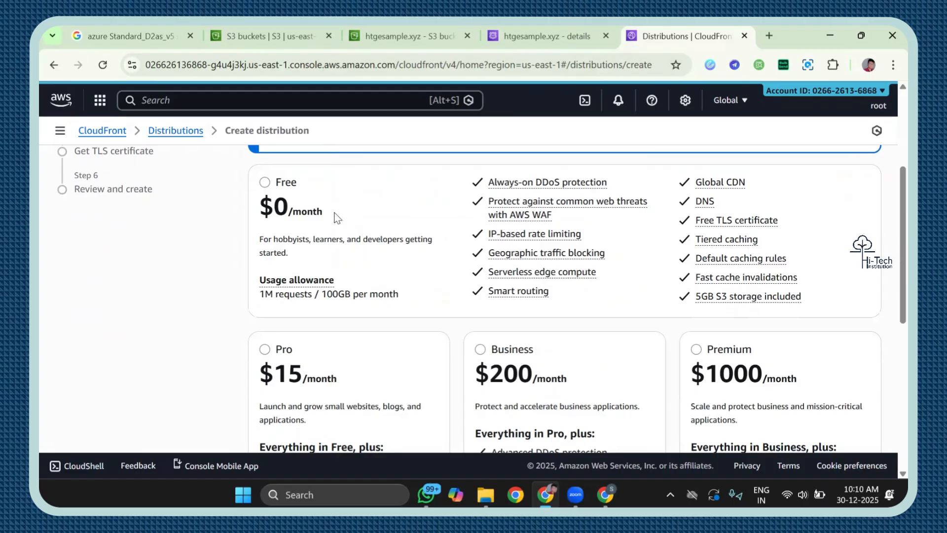
left_click(265, 184)
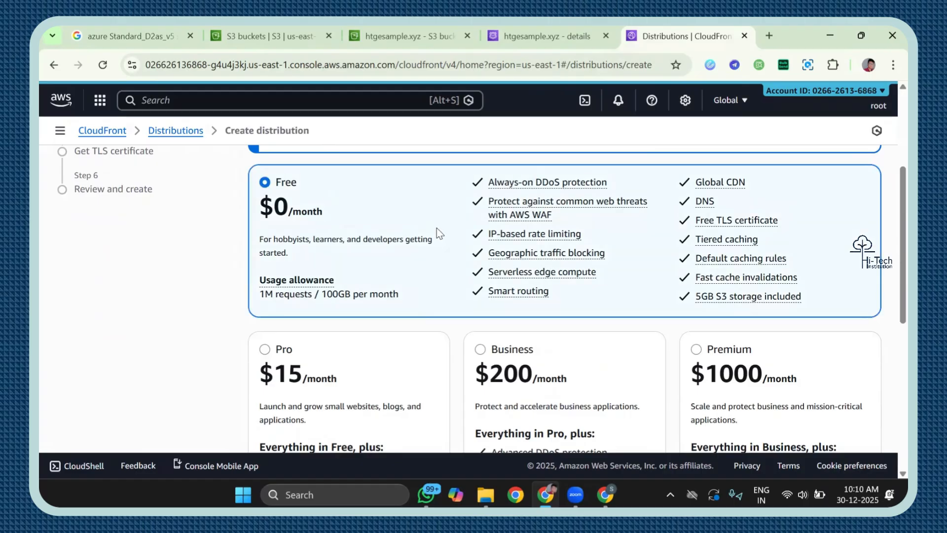
scroll(437, 228, "down", 7)
scroll(437, 247, "up", 10)
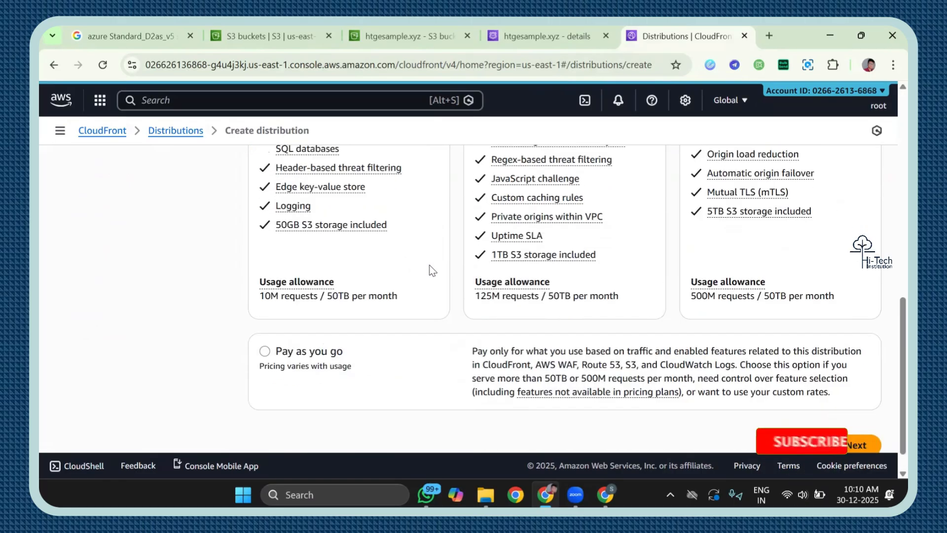
scroll(429, 265, "down", 8)
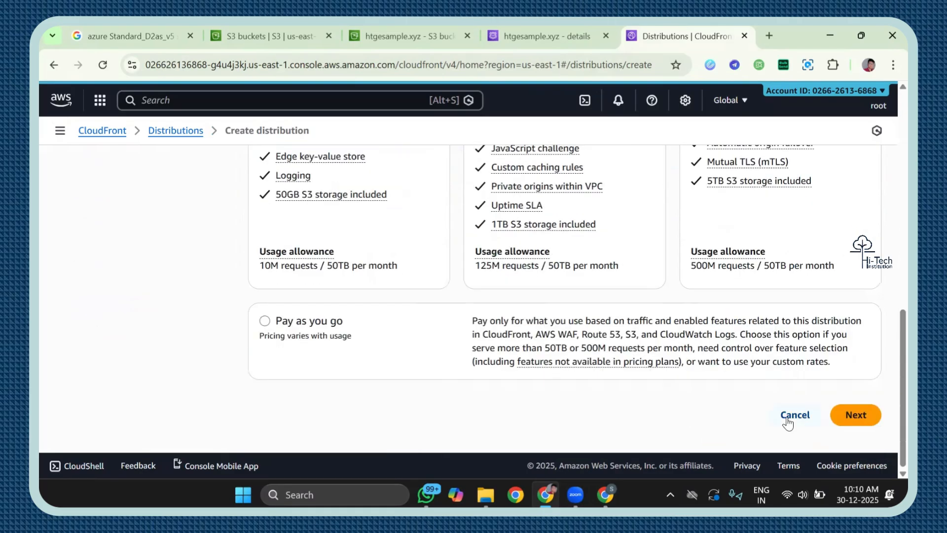
left_click(855, 416)
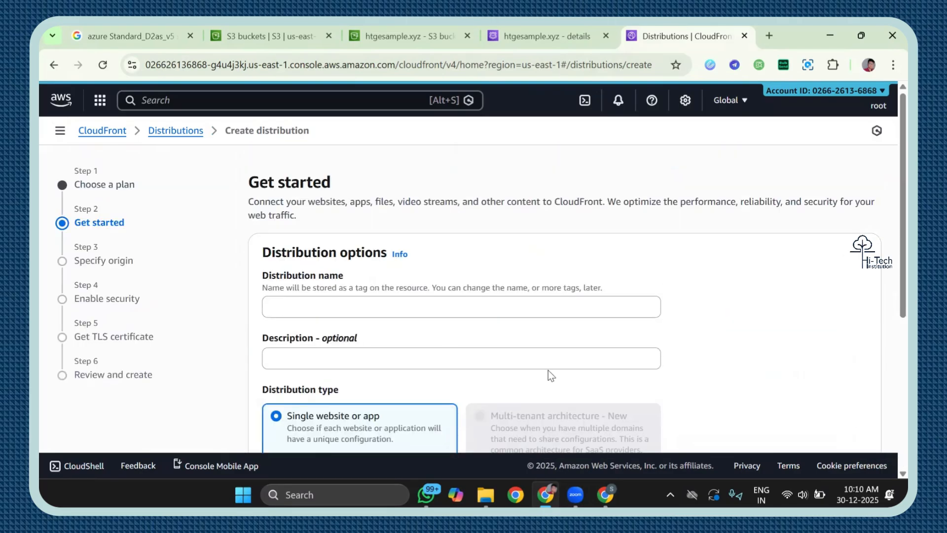
Step: Name the distribution htgesample.xyz, keeping the Single website or app type and the description empty
scroll(465, 360, "down", 4)
scroll(465, 359, "down", 2)
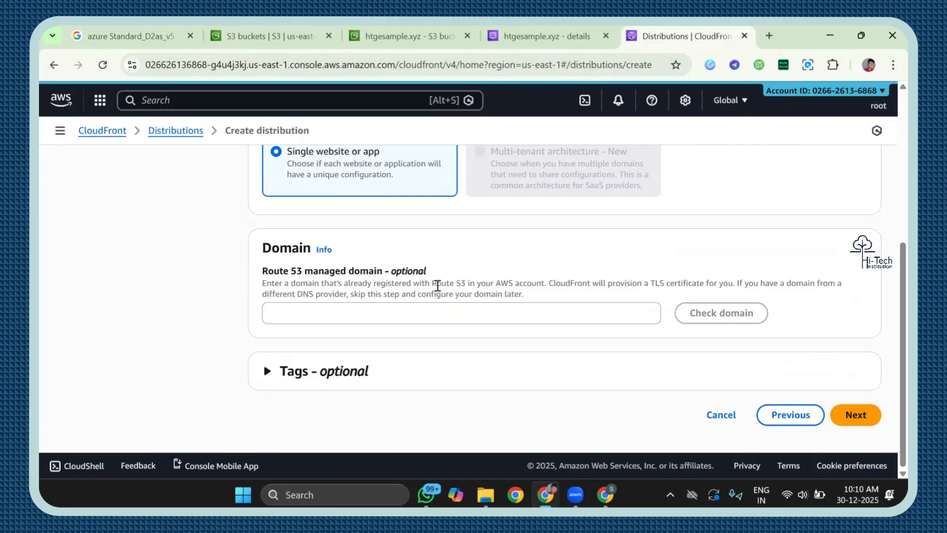
left_click(449, 319)
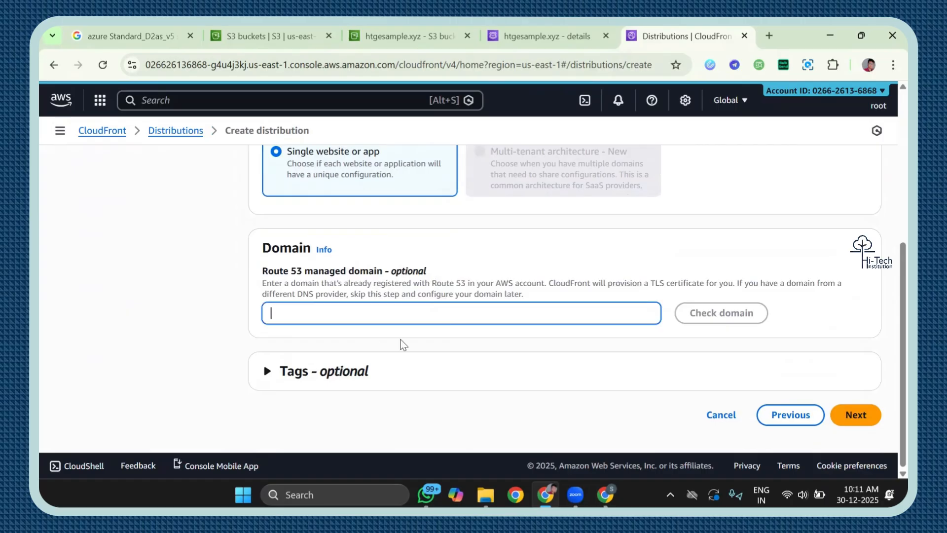
scroll(460, 309, "up", 5)
left_click(377, 307)
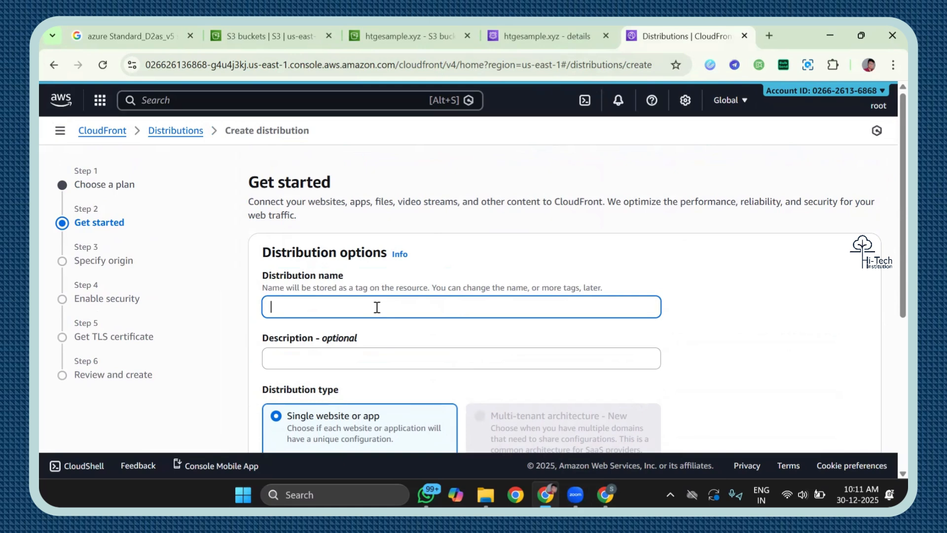
left_click(59, 130)
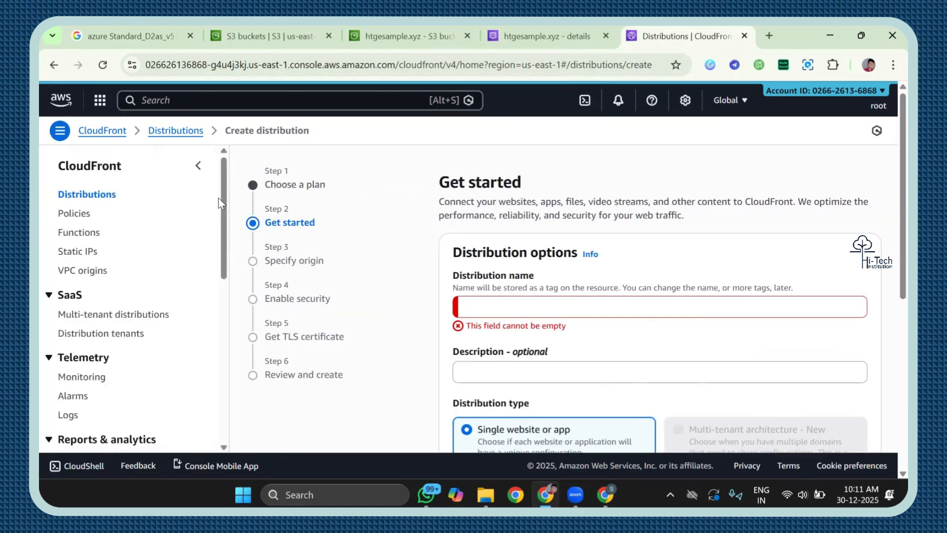
mouse_move(220, 202)
left_mouse_down()
mouse_move(228, 350)
mouse_move(227, 198)
left_mouse_up()
left_click(525, 316)
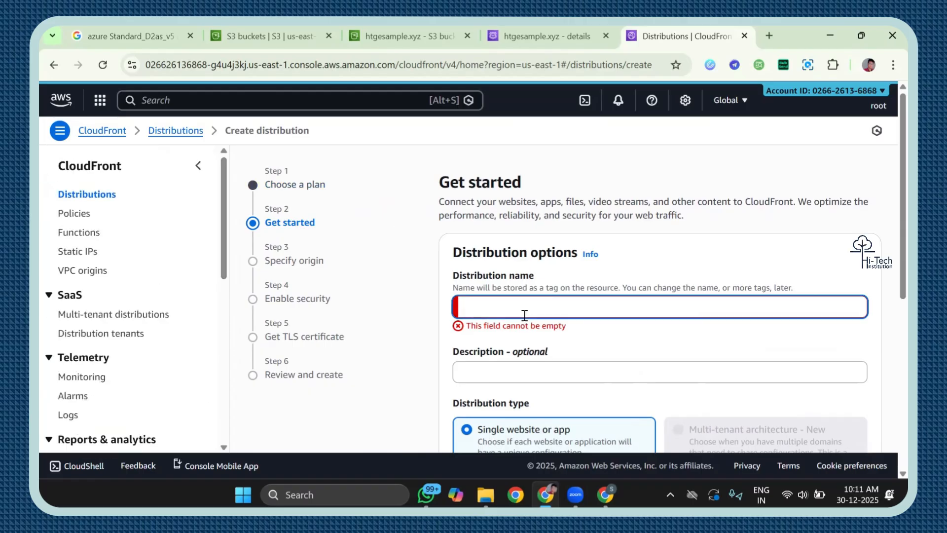
type("htgesample.xyz")
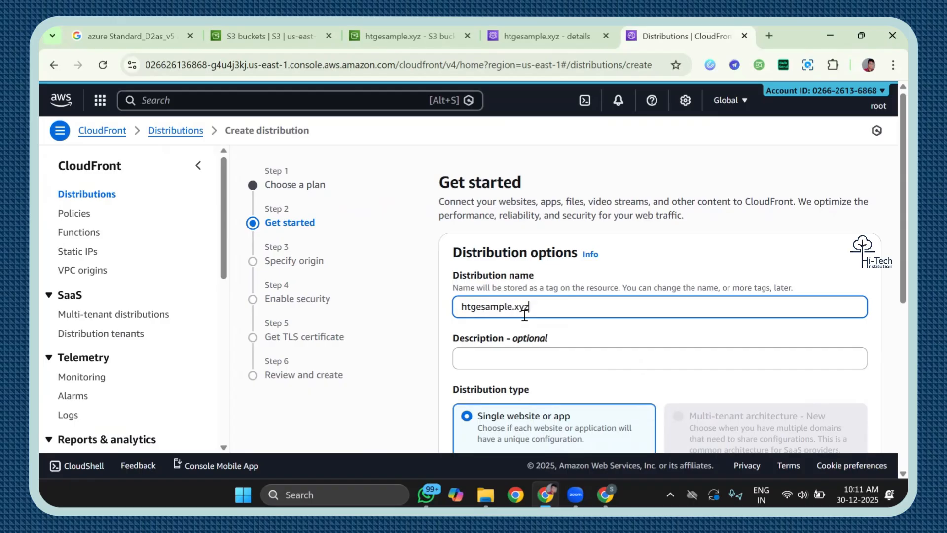
left_click(570, 279)
scroll(570, 279, "down", 1)
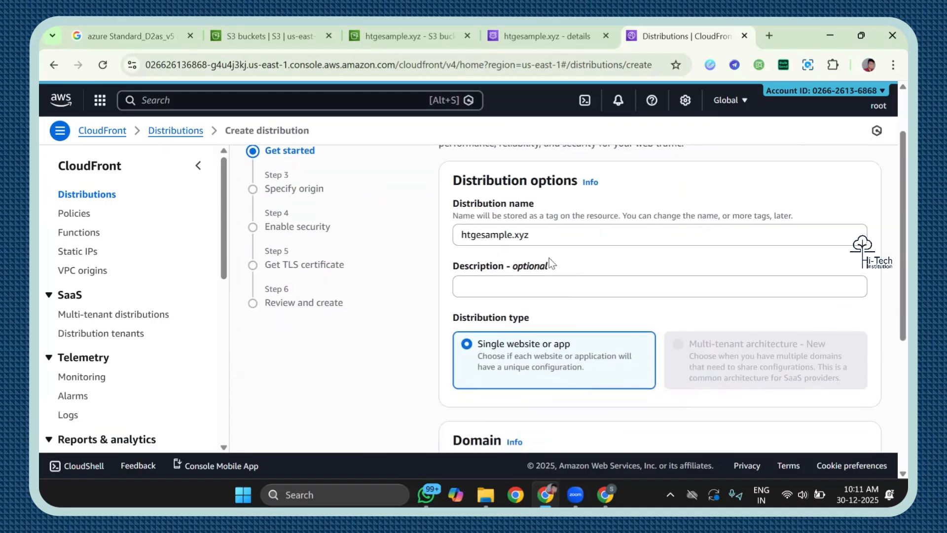
scroll(552, 264, "down", 4)
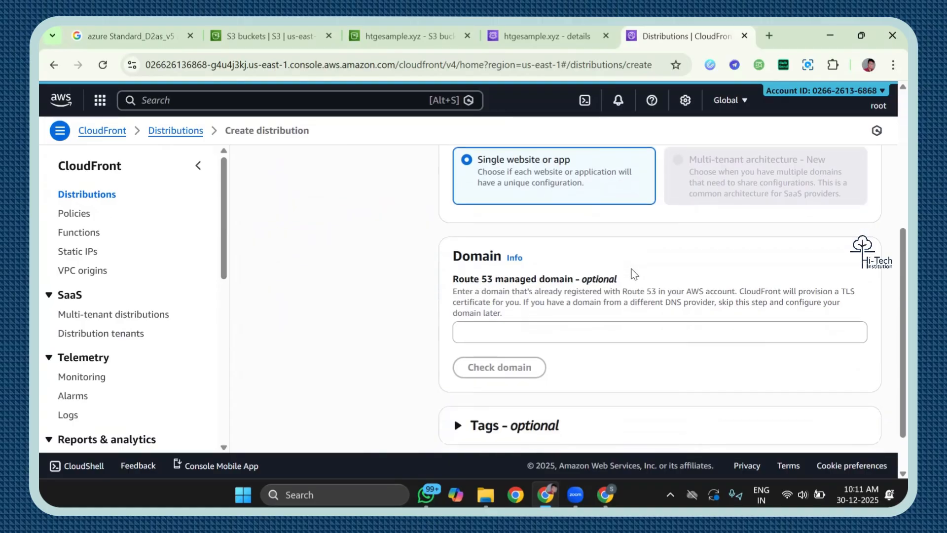
Step: Set the Route 53 managed domain to htgesample.xyz, check it, and continue to the origin settings
scroll(634, 274, "down", 1)
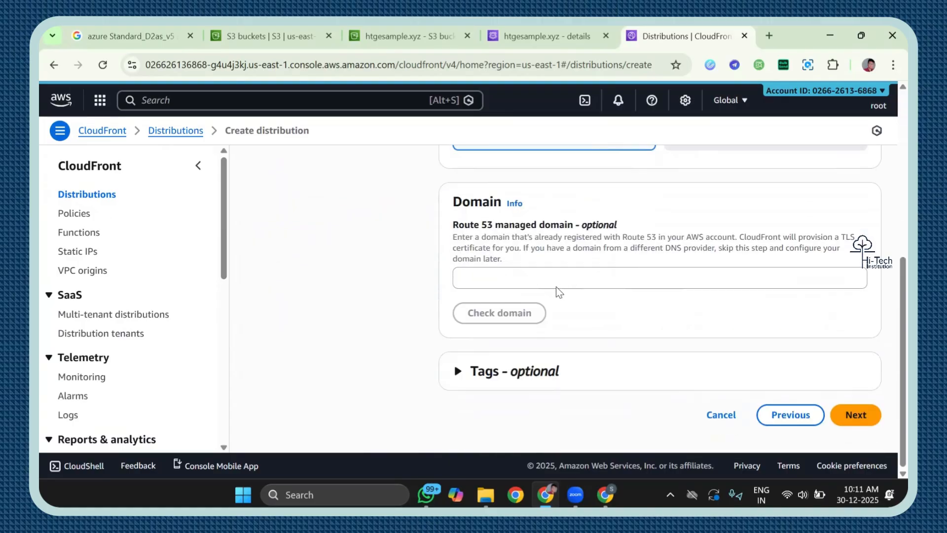
left_click(552, 281)
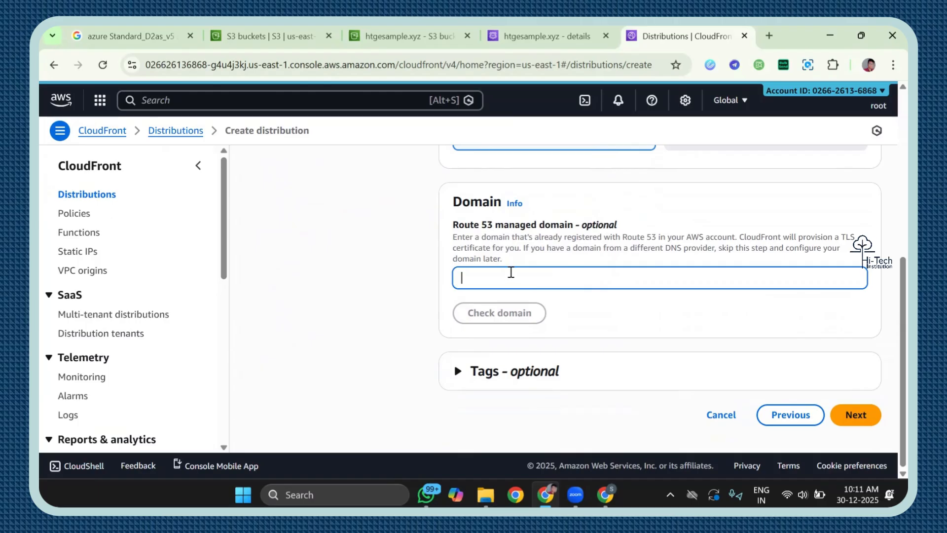
type("htge")
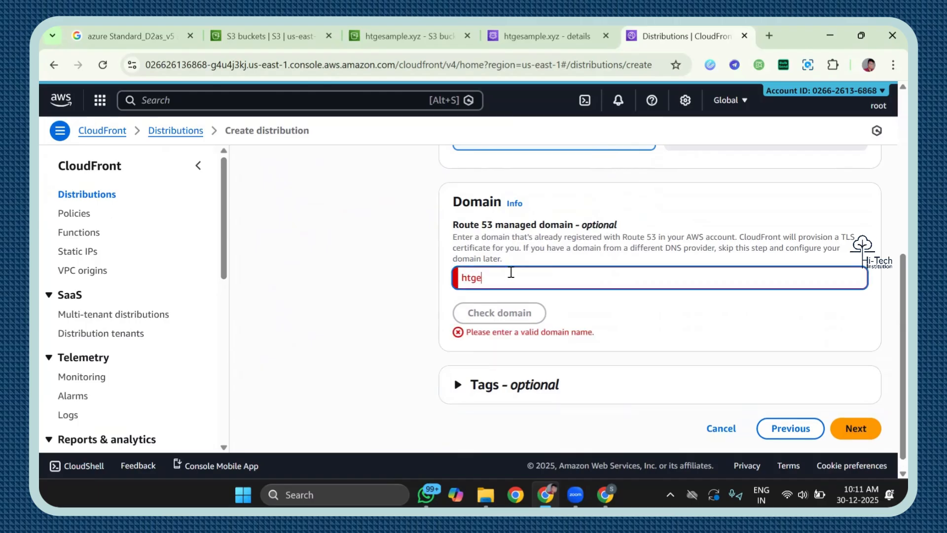
type("sample.xyz")
left_click(518, 307)
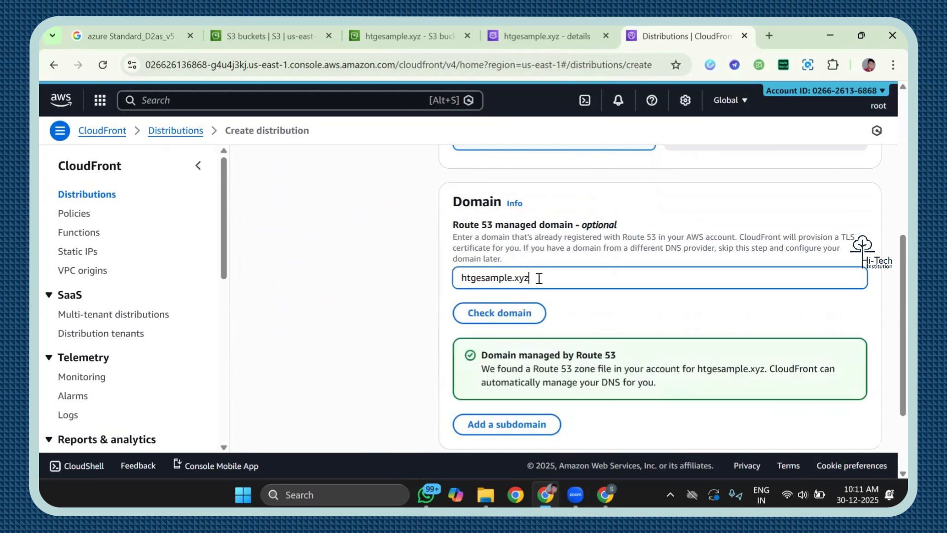
left_click_drag(539, 277, 452, 277)
scroll(618, 323, "down", 2)
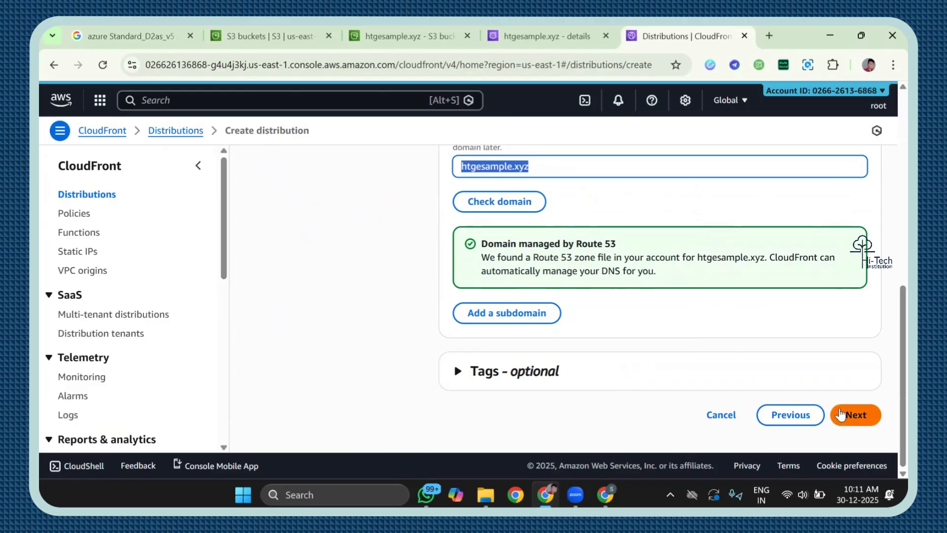
left_click(853, 417)
left_click(852, 417)
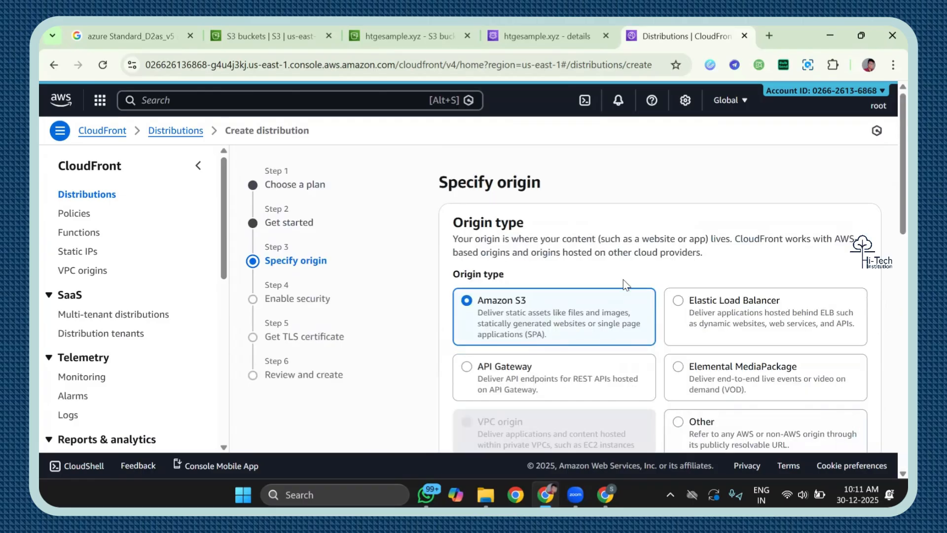
Step: Keep Amazon S3 as the origin type and choose the htgesample.xyz bucket as the S3 origin
scroll(623, 279, "down", 1)
left_click_drag(454, 163, 528, 162)
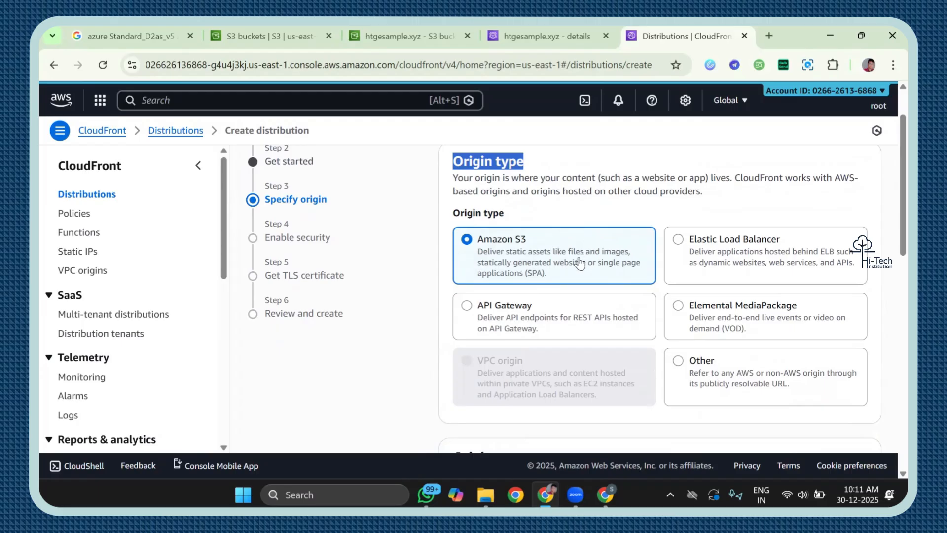
scroll(582, 276, "down", 2)
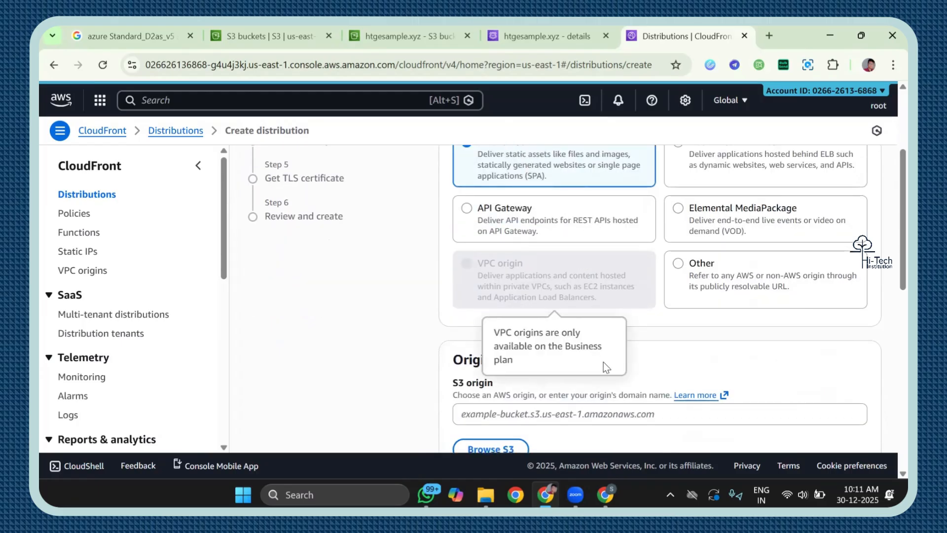
scroll(603, 362, "down", 2)
left_click(501, 320)
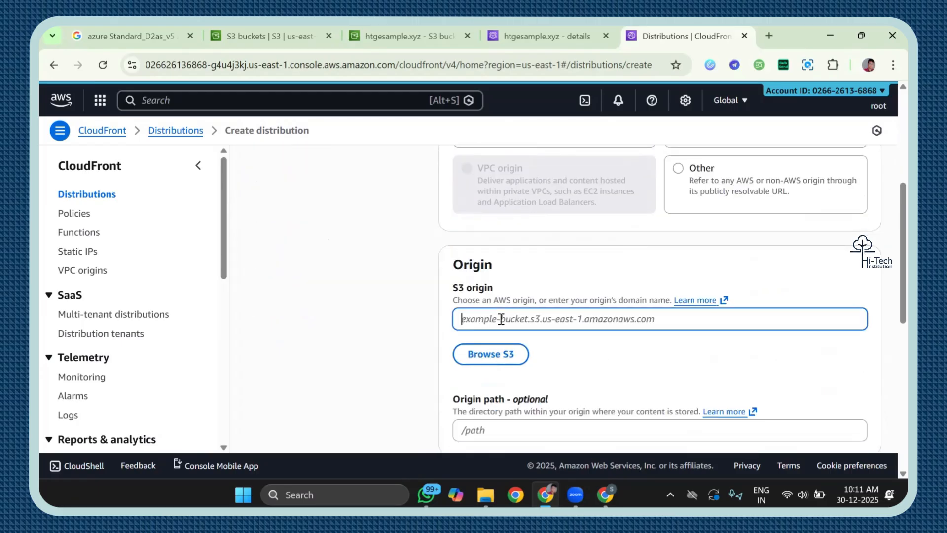
left_click(496, 355)
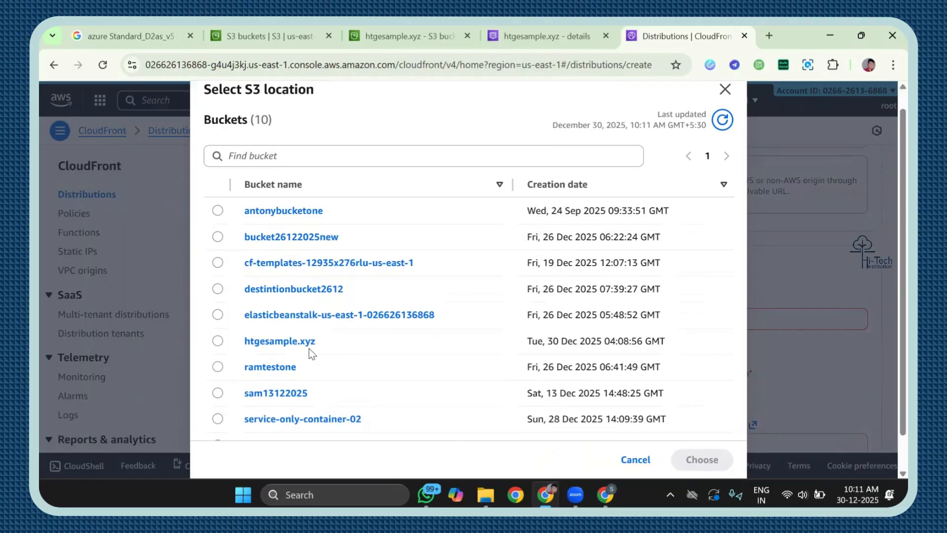
scroll(309, 349, "down", 1)
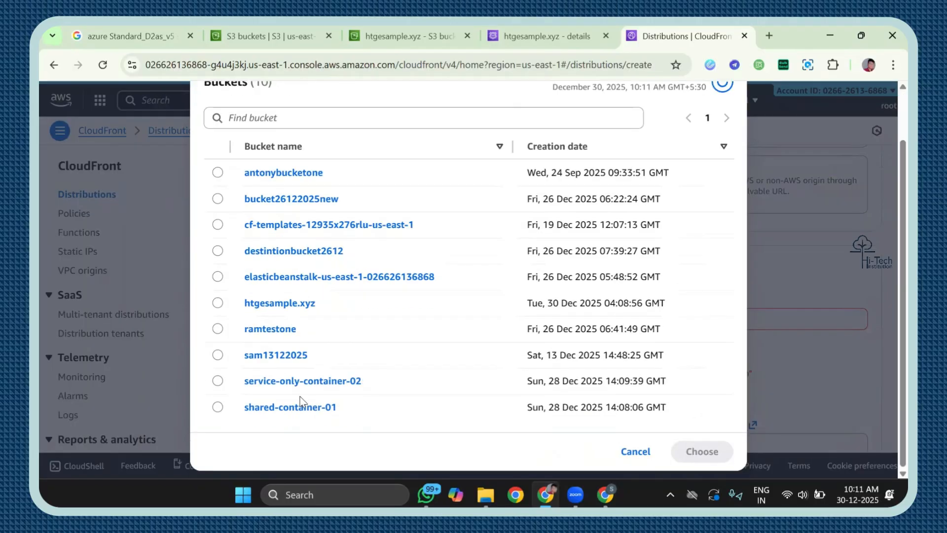
left_click(217, 304)
left_click(691, 454)
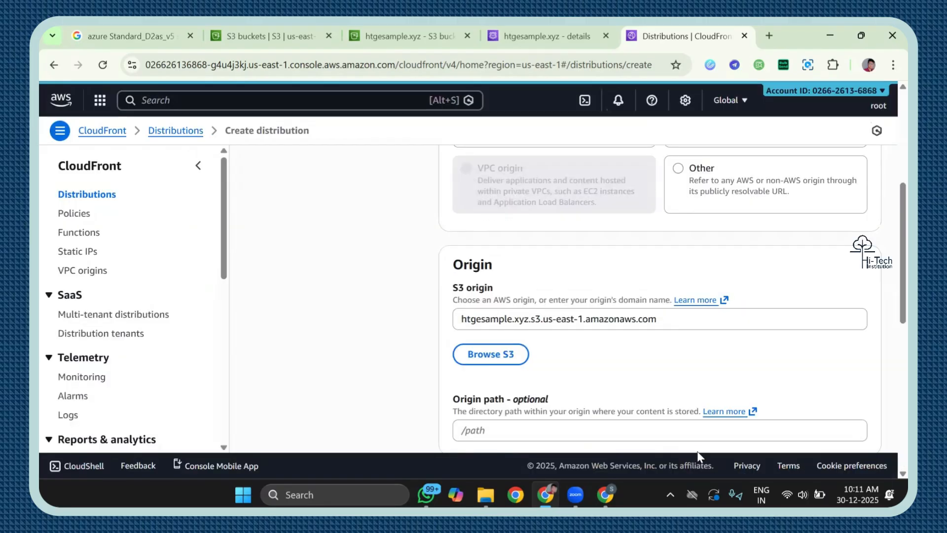
Step: Switch the S3 origin to the bucket's website endpoint, leaving the origin path empty
scroll(680, 364, "down", 2)
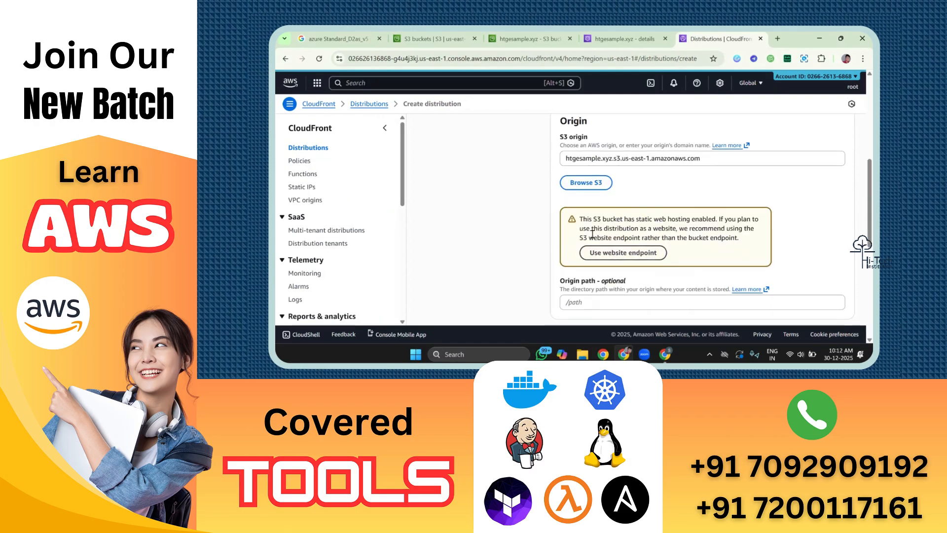
left_click(613, 253)
scroll(651, 202, "down", 3)
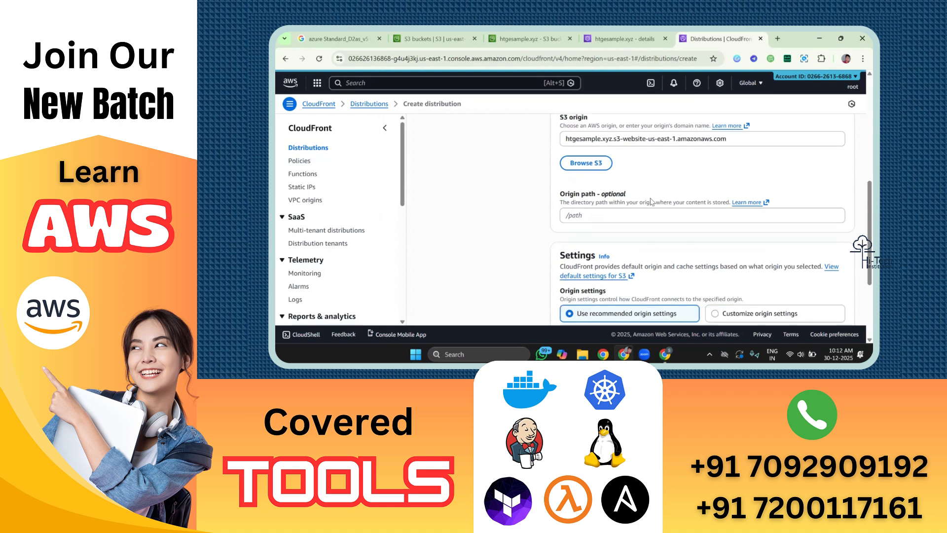
Step: Select customized origin settings and review the protocol, port, connection and timeout options, keeping their defaults
scroll(667, 173, "down", 1)
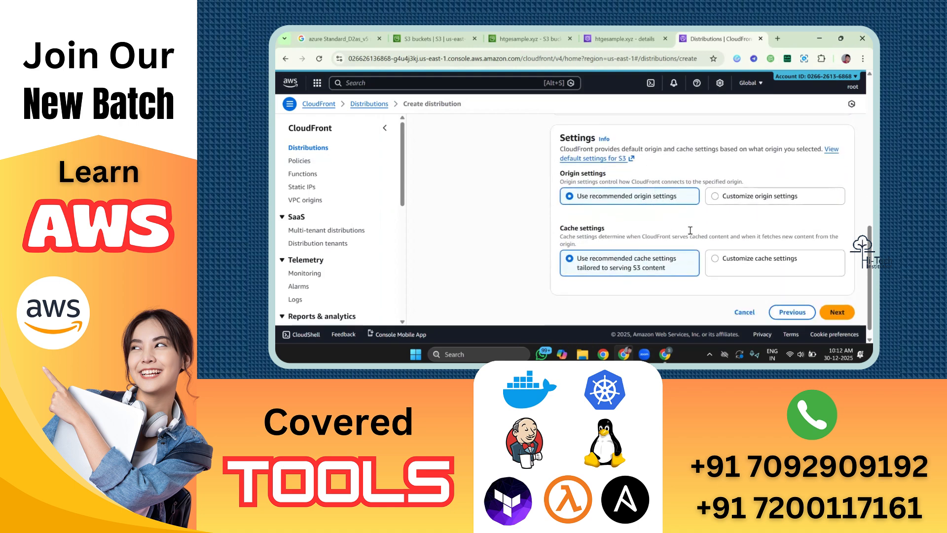
left_click(738, 196)
scroll(738, 199, "down", 3)
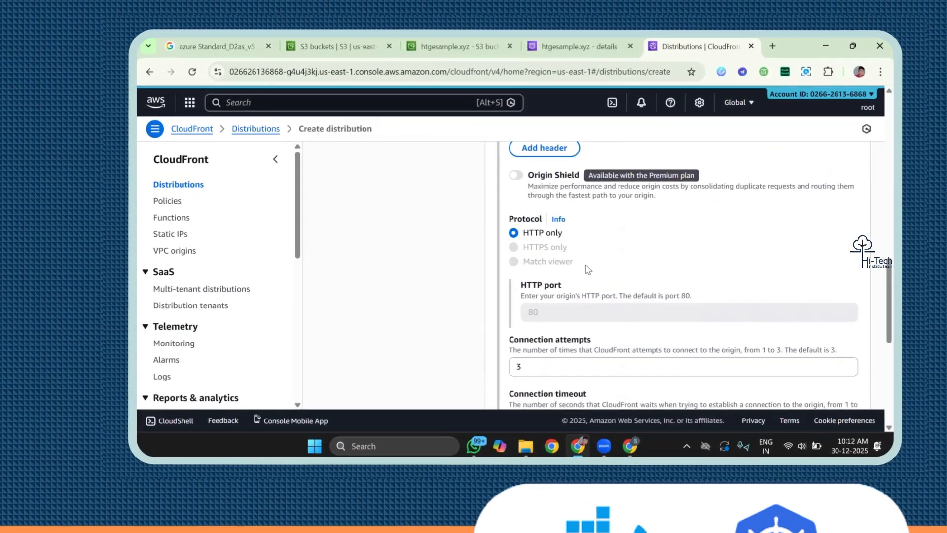
scroll(624, 218, "down", 1)
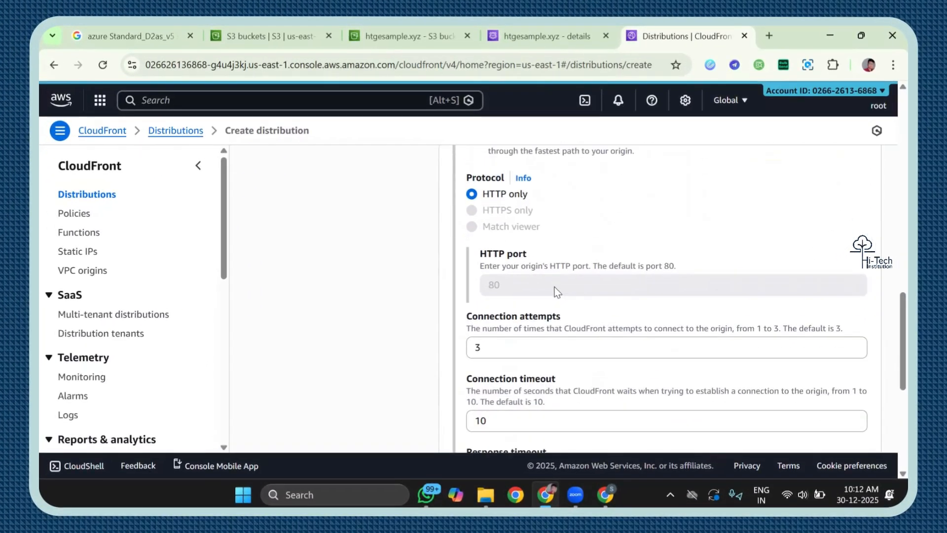
scroll(600, 172, "up", 1)
scroll(520, 221, "up", 3)
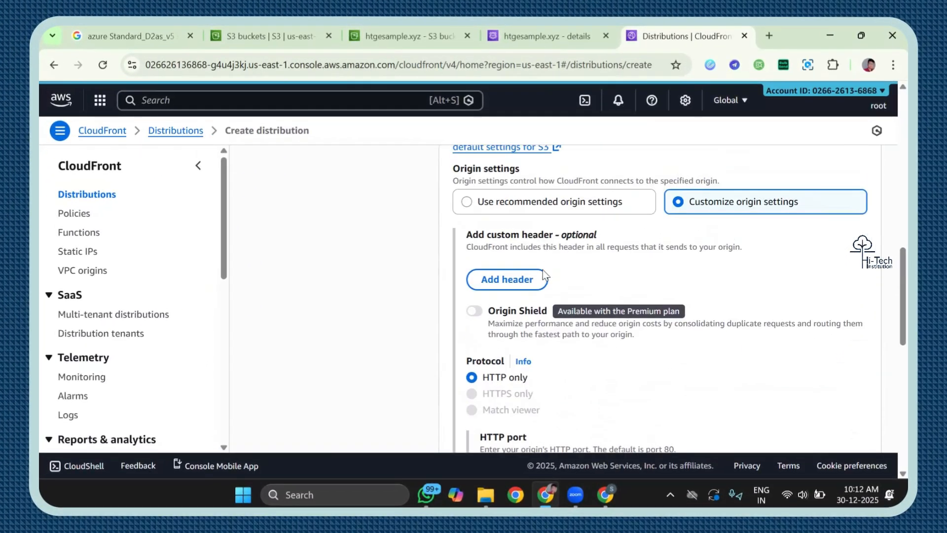
scroll(595, 320, "down", 8)
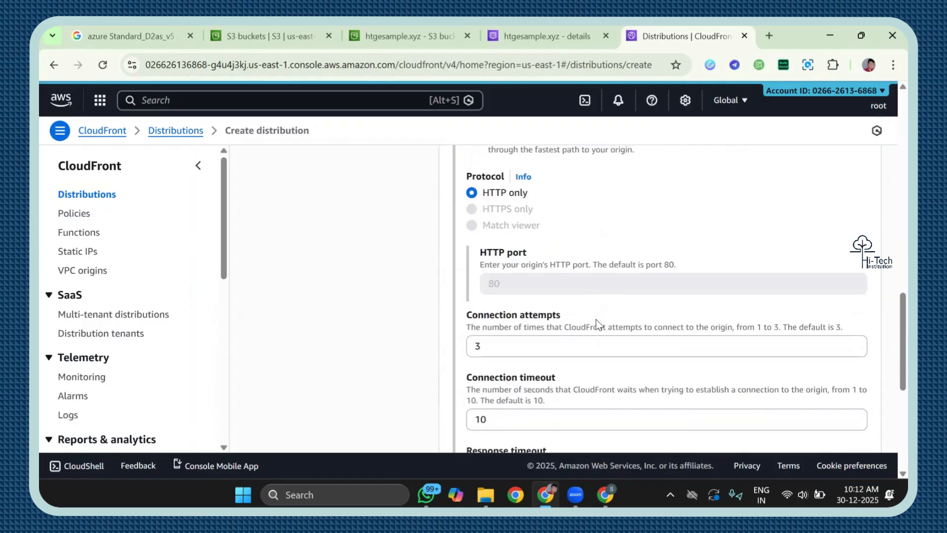
scroll(544, 335, "down", 2)
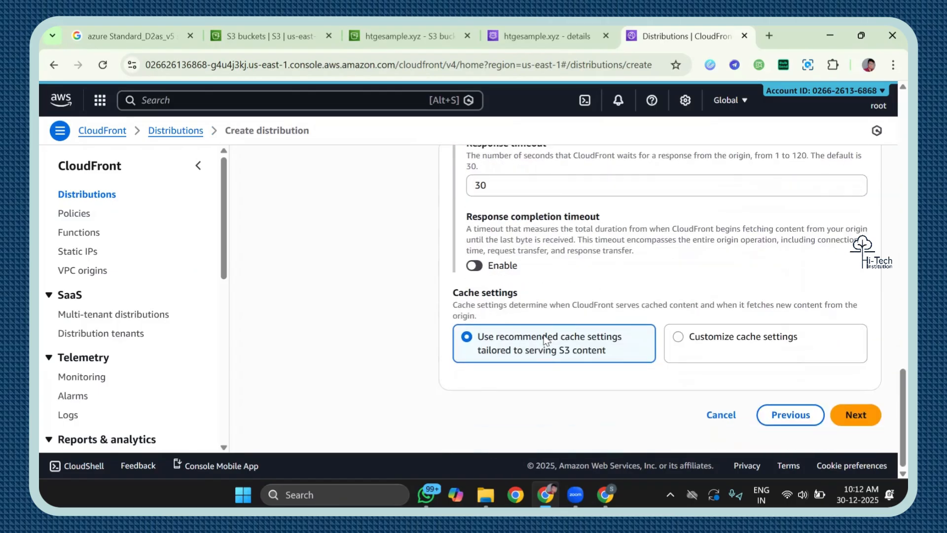
Step: Select customized cache settings, keep Redirect HTTP to HTTPS, GET, HEAD and CachingOptimized without optional policies, and continue to the security settings
left_click(729, 340)
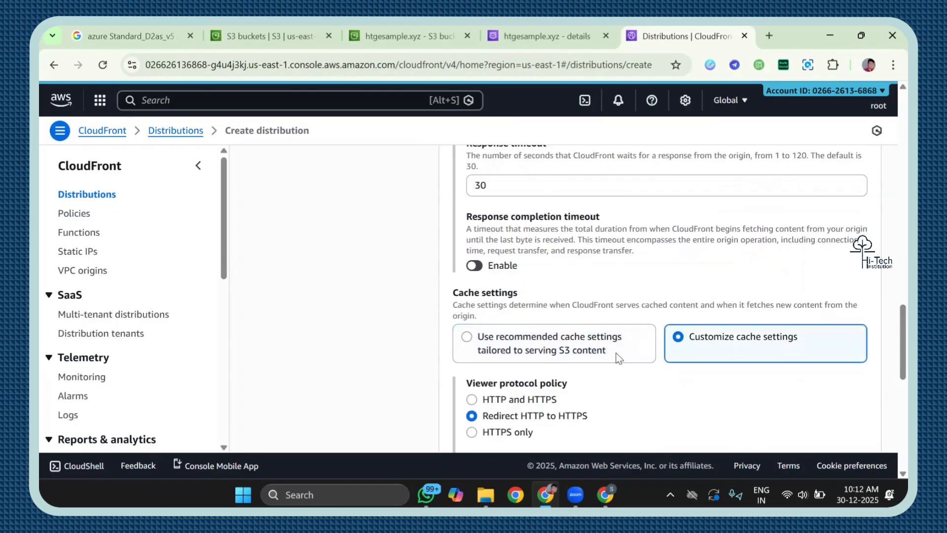
scroll(543, 340, "down", 2)
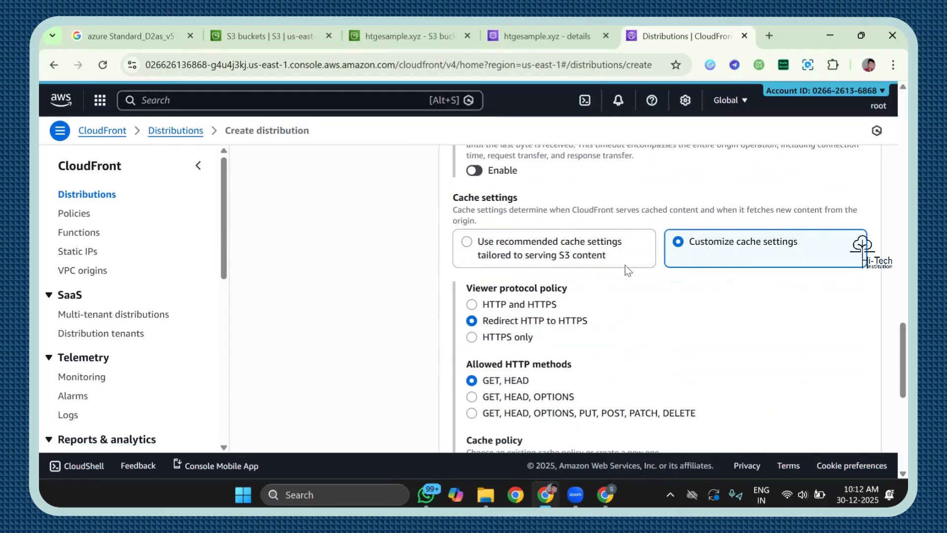
scroll(629, 252, "up", 10)
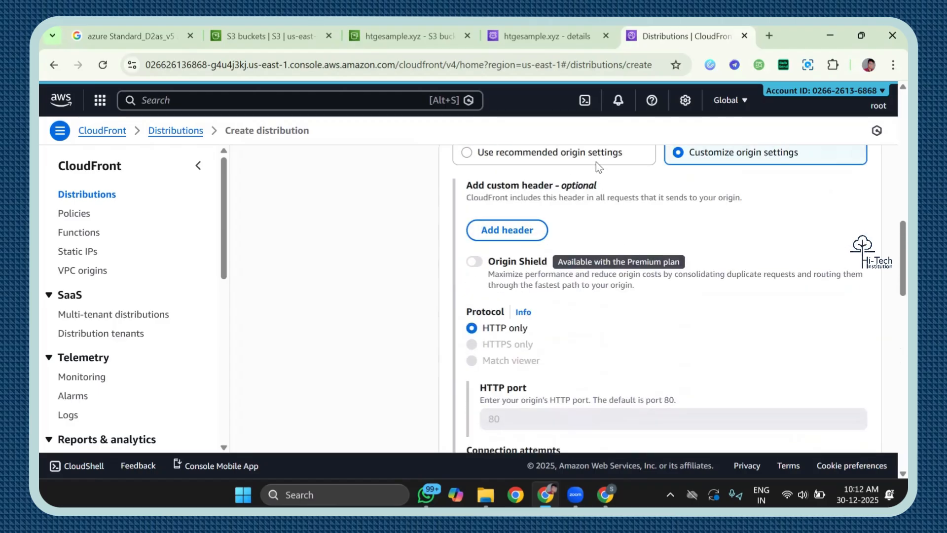
scroll(595, 153, "down", 8)
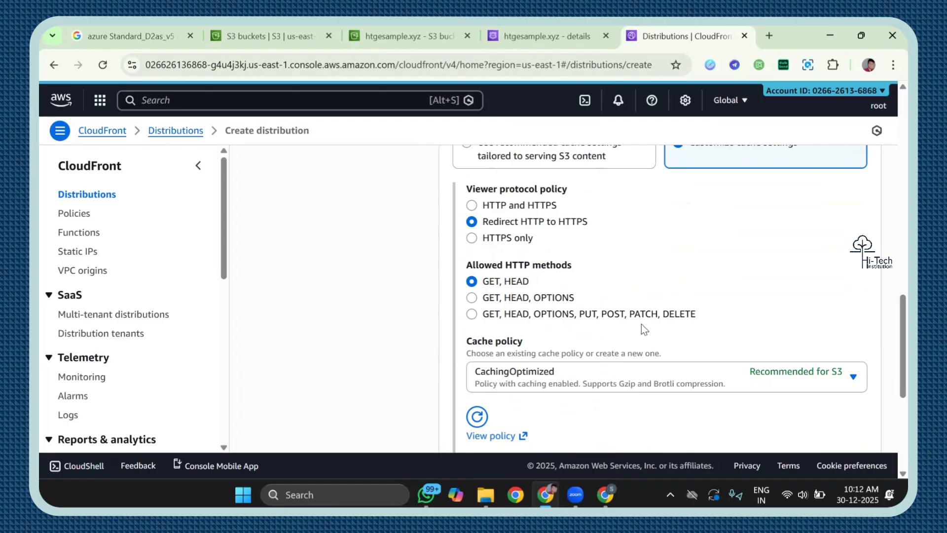
scroll(642, 324, "down", 2)
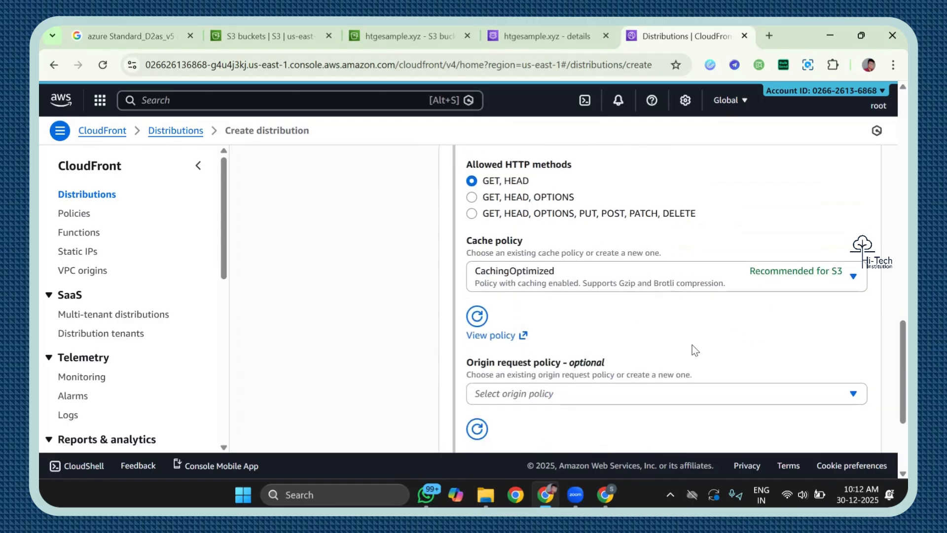
scroll(692, 345, "down", 3)
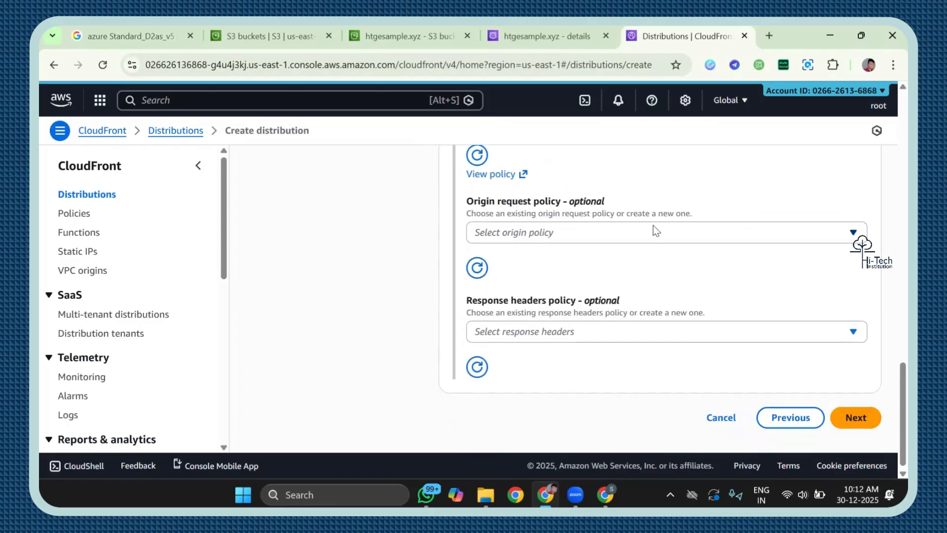
left_click(653, 225)
left_click(683, 192)
scroll(666, 278, "down", 1)
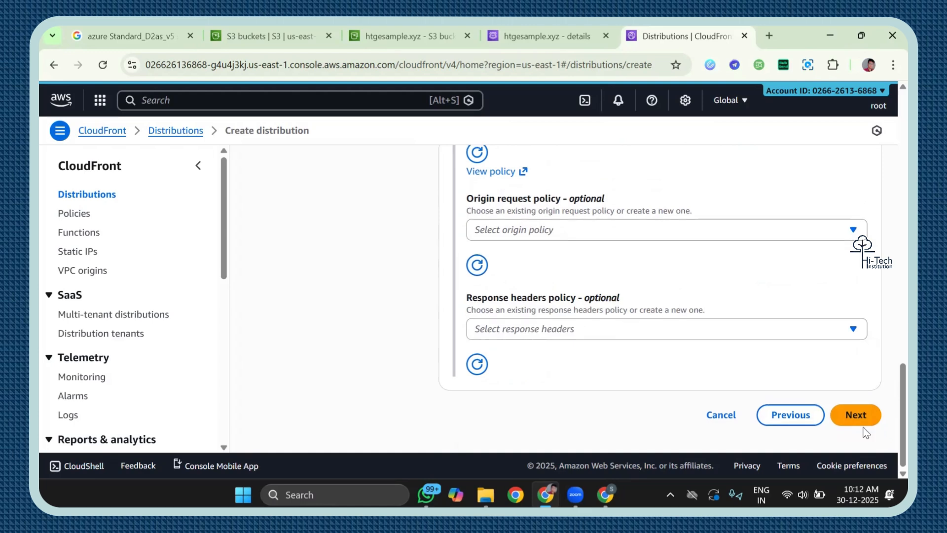
left_click(860, 414)
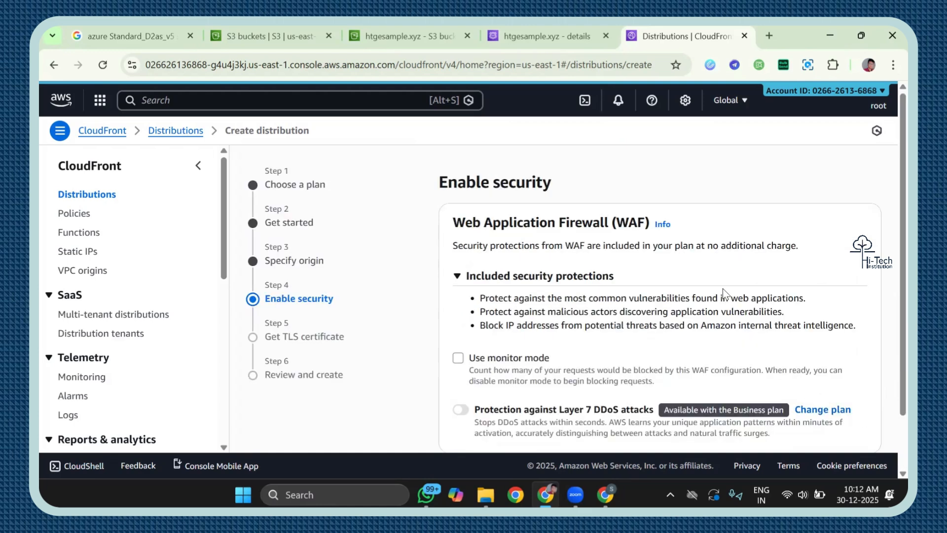
Step: Accept the included WAF protections without monitor mode, keep the existing htgesample.xyz TLS certificate, and proceed through the distribution review
scroll(594, 312, "down", 2)
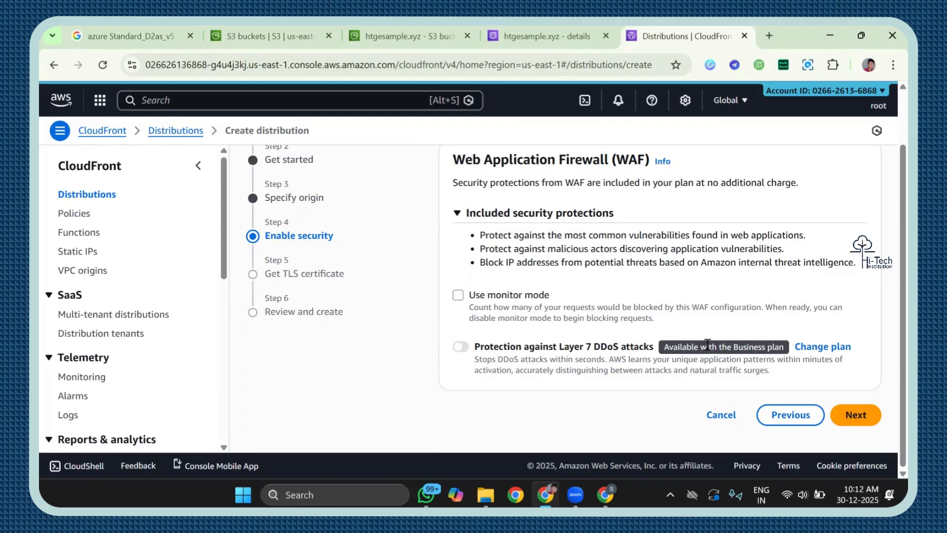
left_click(843, 415)
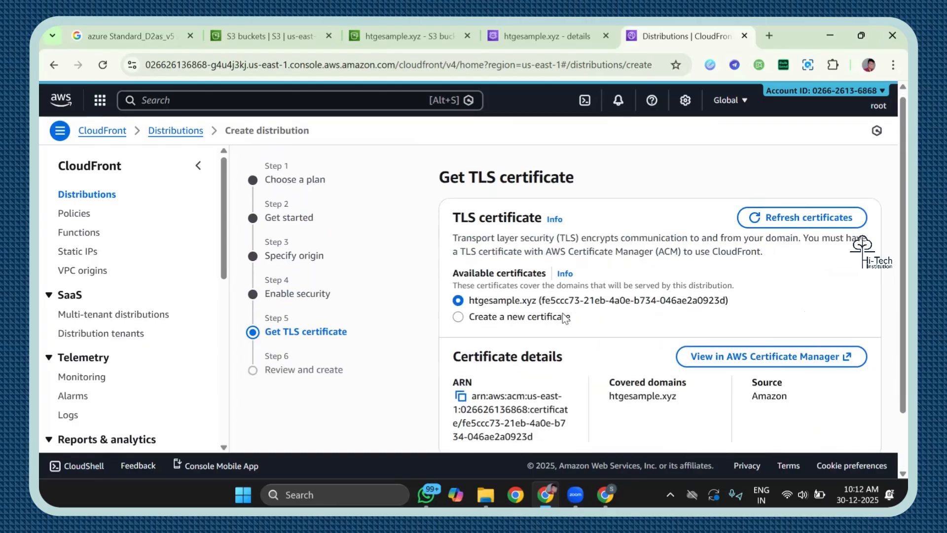
scroll(499, 285, "down", 1)
left_click_drag(473, 272, 542, 278)
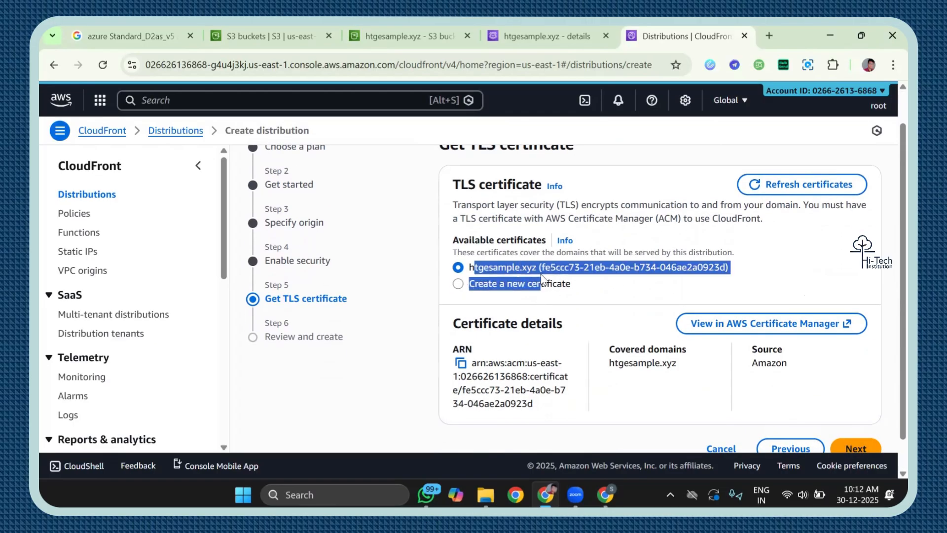
left_click(740, 275)
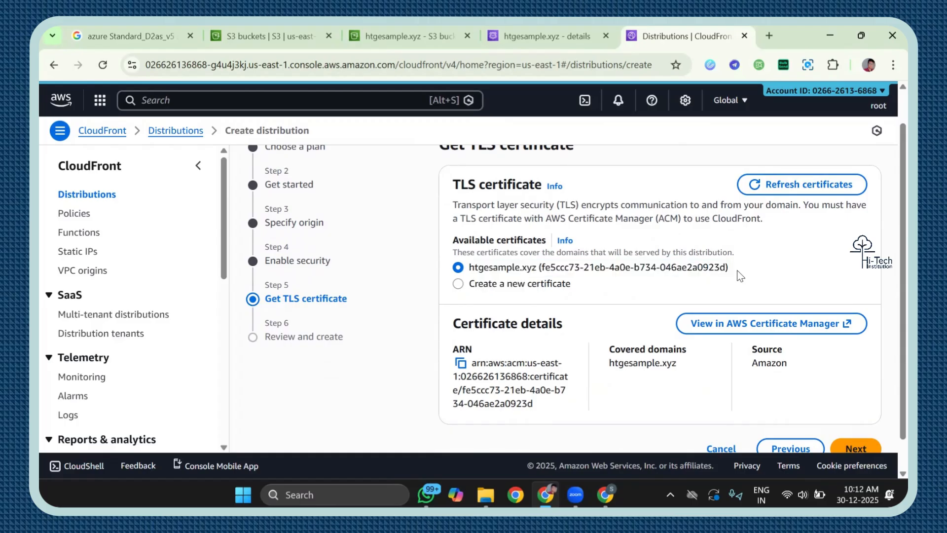
scroll(740, 275, "down", 1)
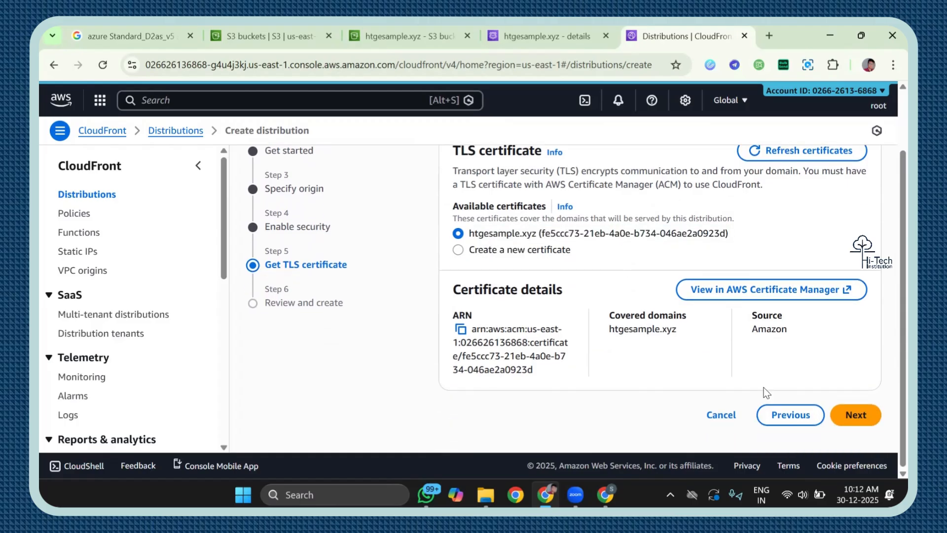
left_click(855, 417)
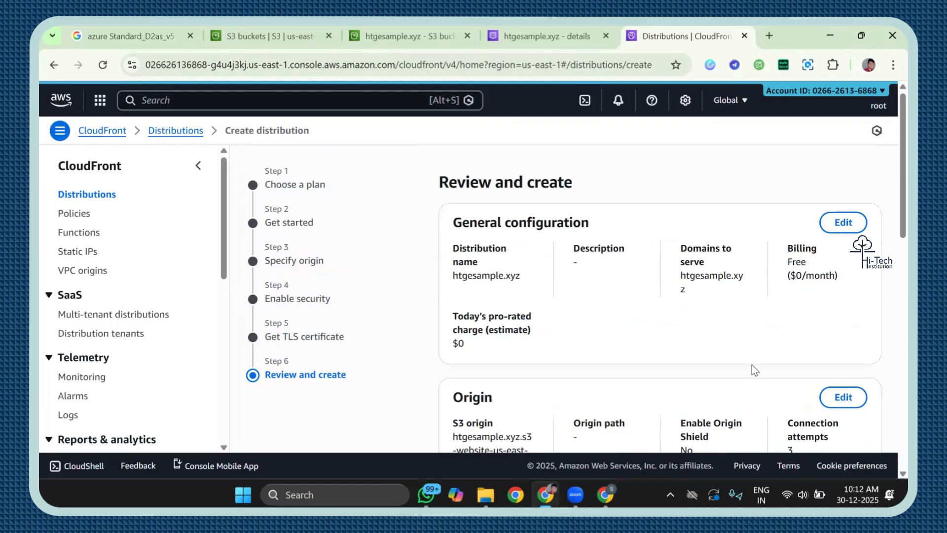
scroll(752, 365, "down", 15)
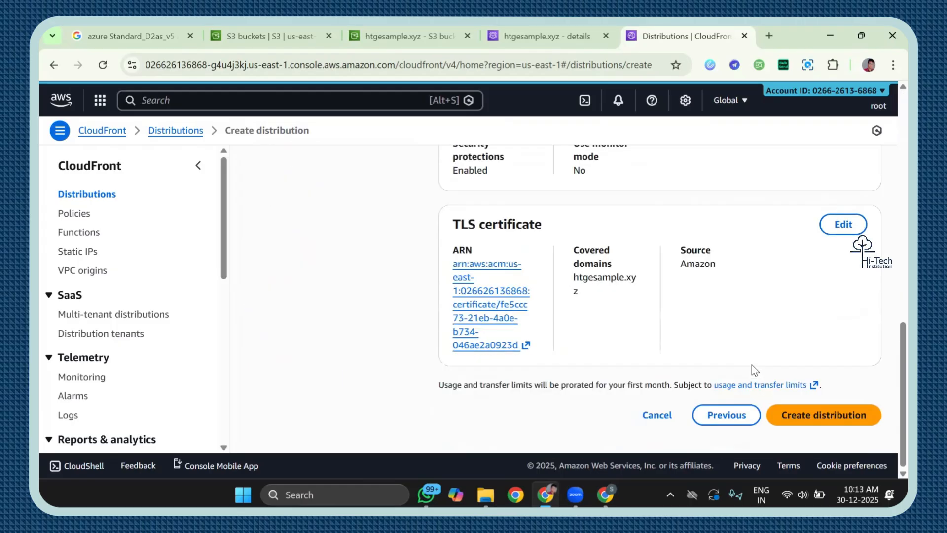
Step: Create the CloudFront distribution from the reviewed configuration and look over its general settings
left_click(827, 413)
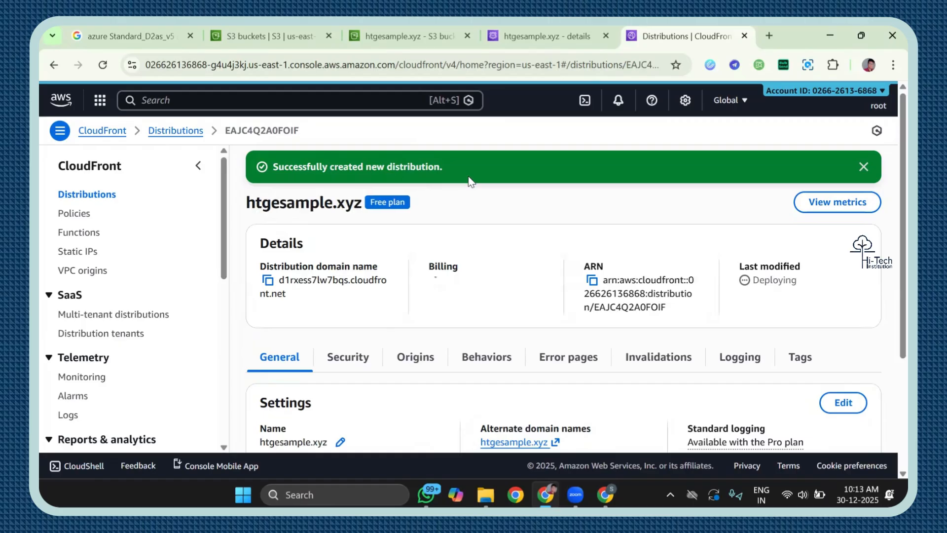
left_click_drag(470, 182, 272, 185)
scroll(346, 323, "down", 2)
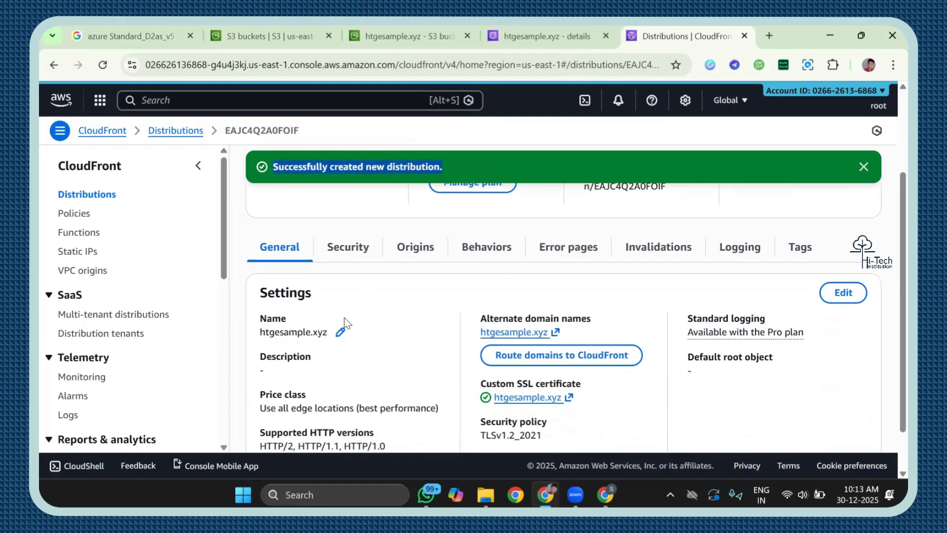
scroll(392, 349, "down", 1)
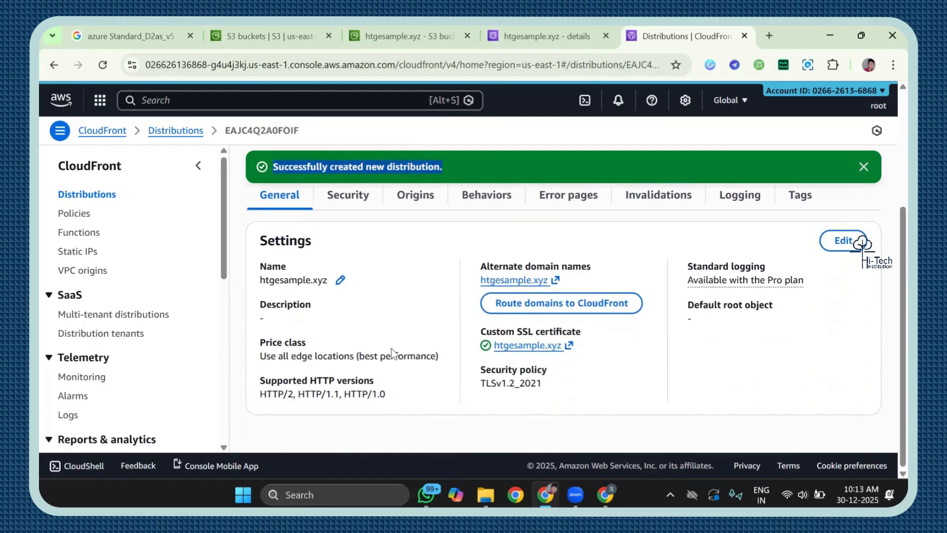
Step: Route the htgesample.xyz domain to the distribution by setting up its Route 53 A and AAAA records automatically
scroll(429, 293, "up", 1)
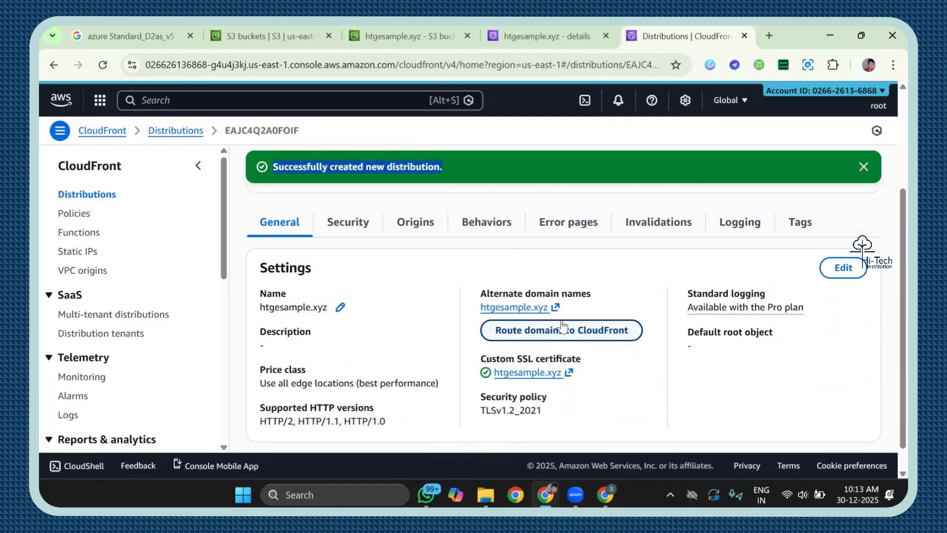
left_click(584, 335)
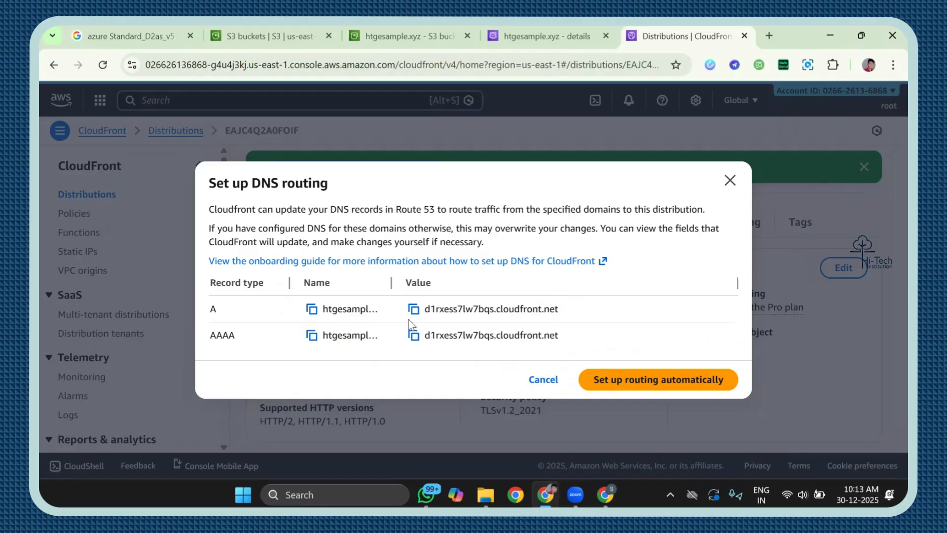
left_click(650, 379)
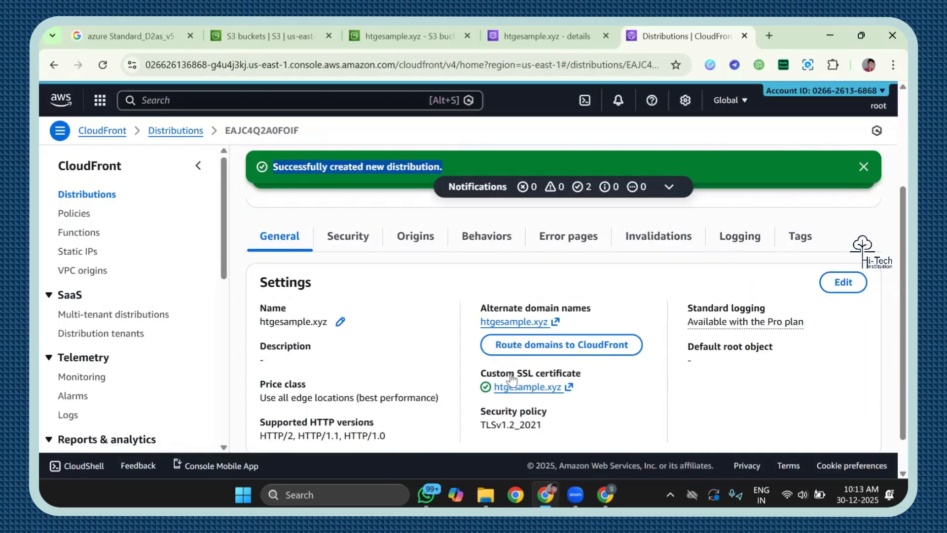
Step: Refresh the htgesample.xyz hosted zone's records in Route 53 and widen the Record name column to inspect the A and AAAA entries
left_click(416, 31)
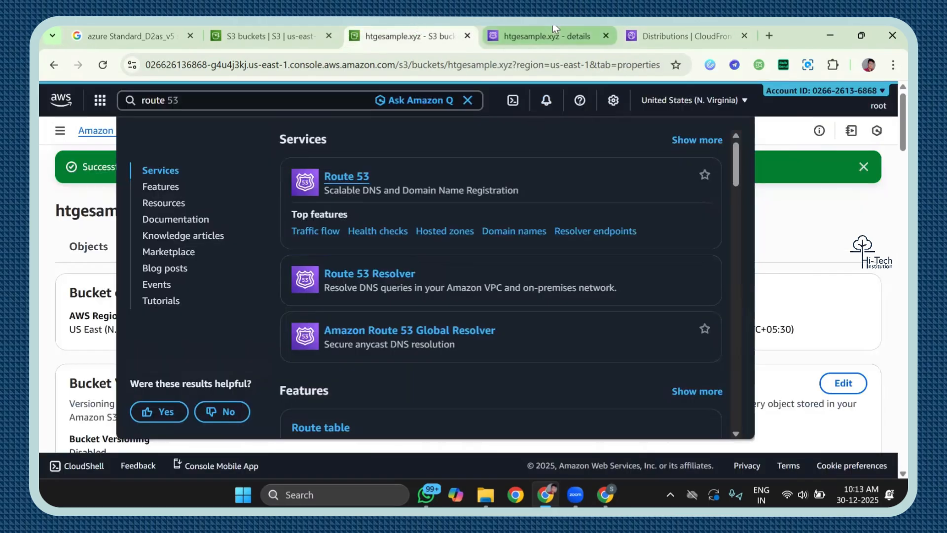
left_click(553, 29)
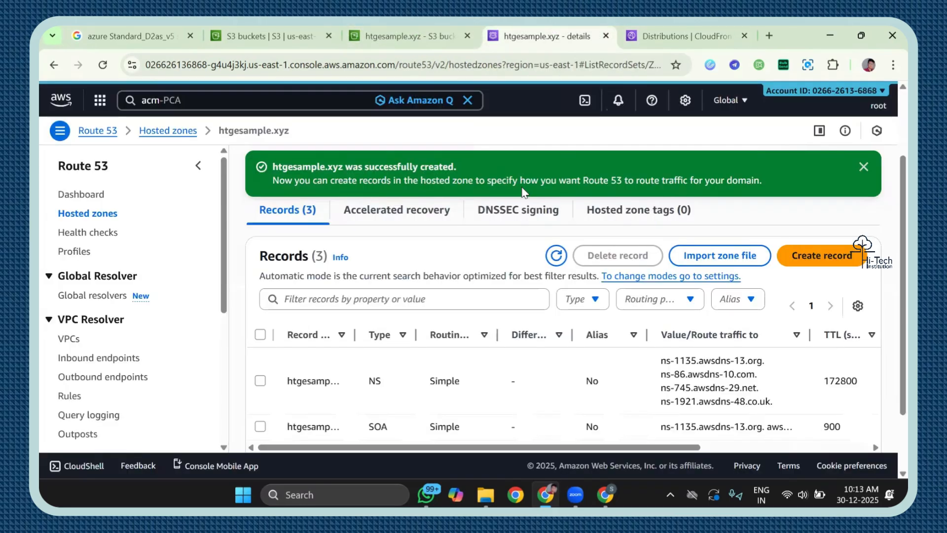
left_click(557, 256)
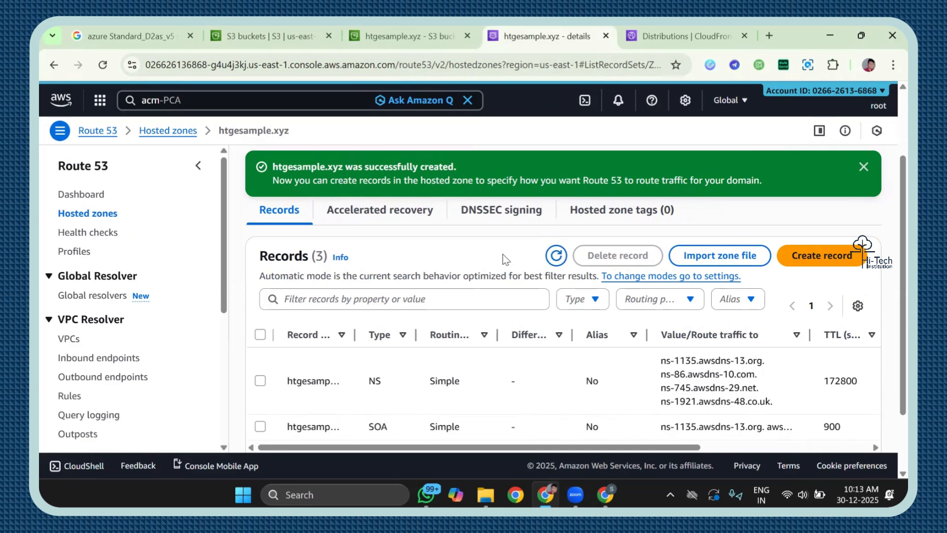
scroll(502, 253, "down", 1)
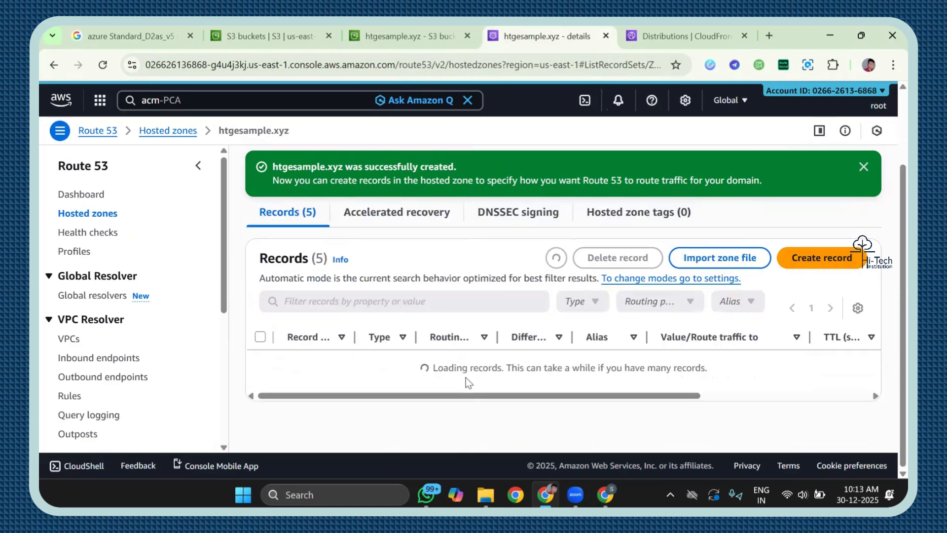
scroll(437, 380, "down", 5)
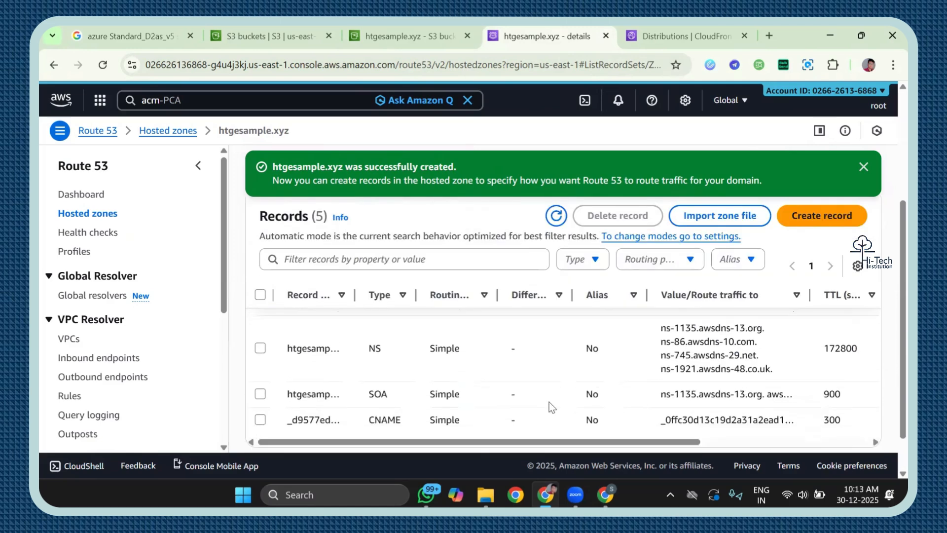
scroll(653, 388, "up", 2)
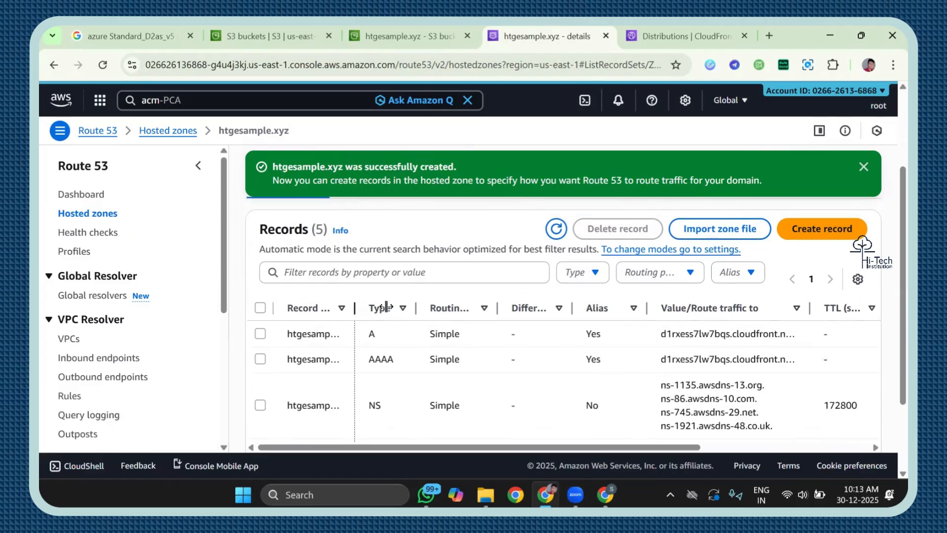
left_click_drag(355, 308, 419, 310)
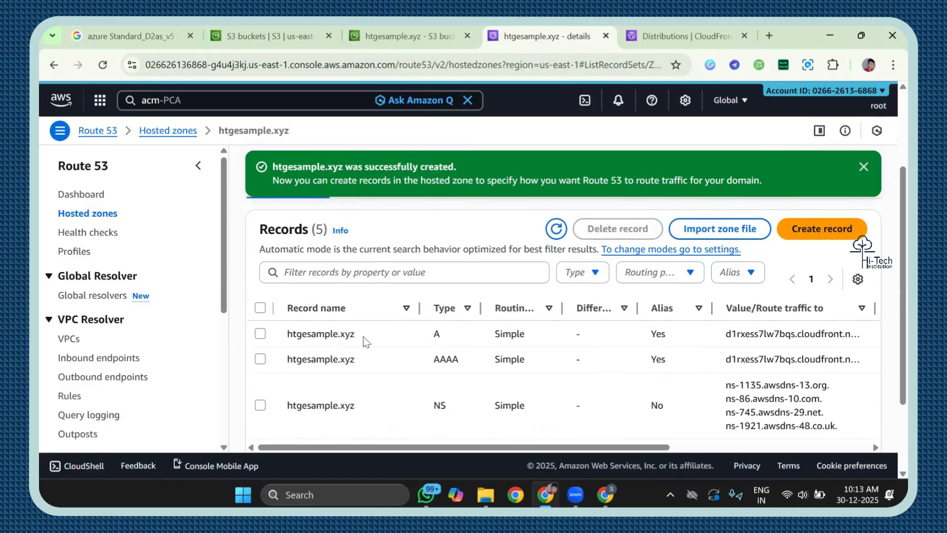
scroll(364, 340, "up", 3)
scroll(363, 336, "down", 3)
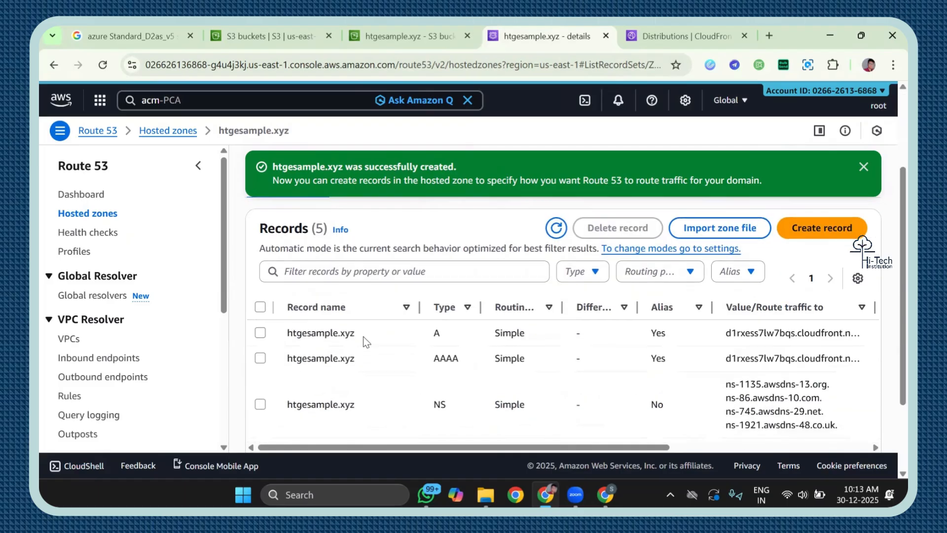
Step: Show the htgesample.xyz A record's details and copy its CloudFront domain value
left_click(260, 334)
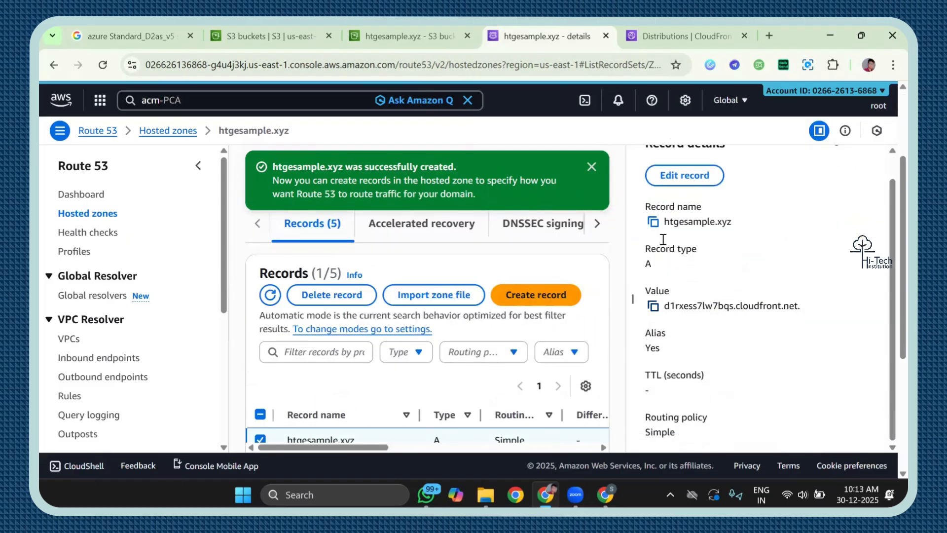
scroll(696, 318, "down", 2)
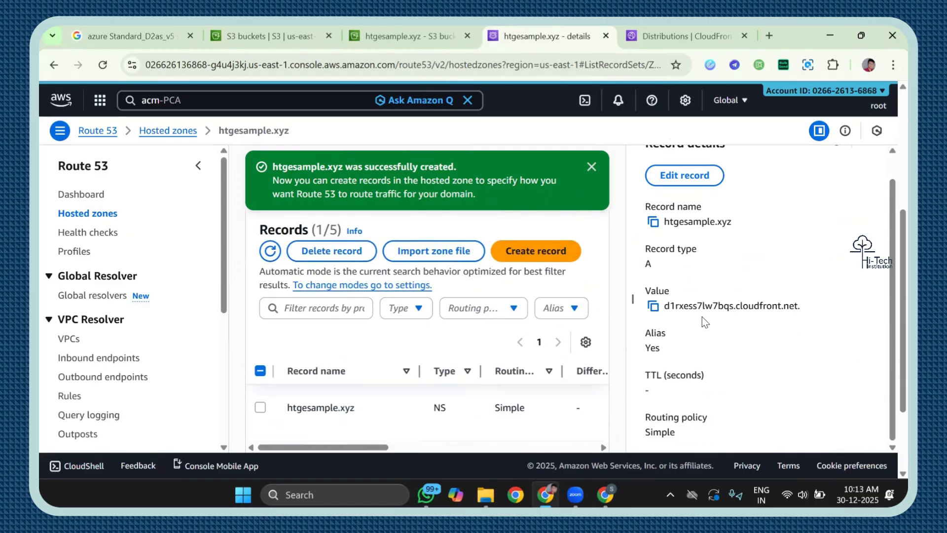
left_click_drag(665, 305, 822, 316)
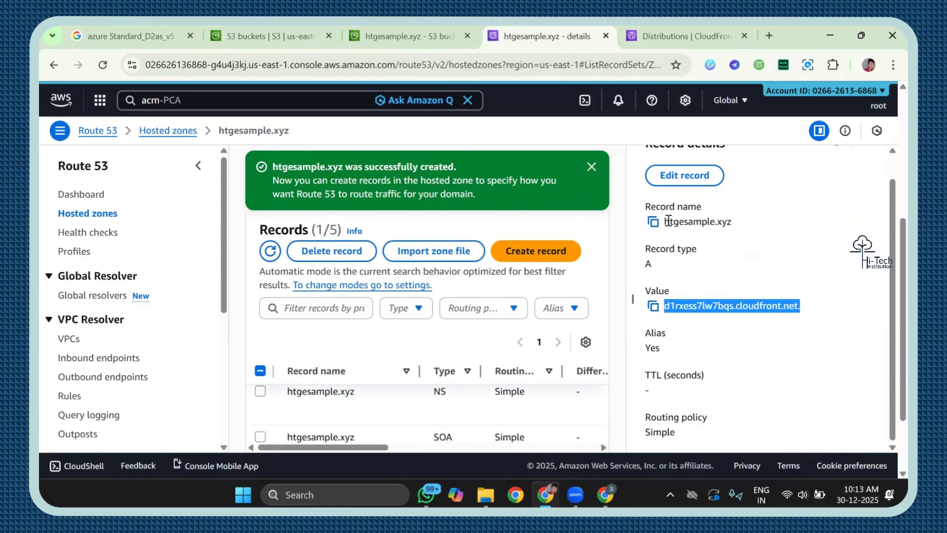
left_click(653, 306)
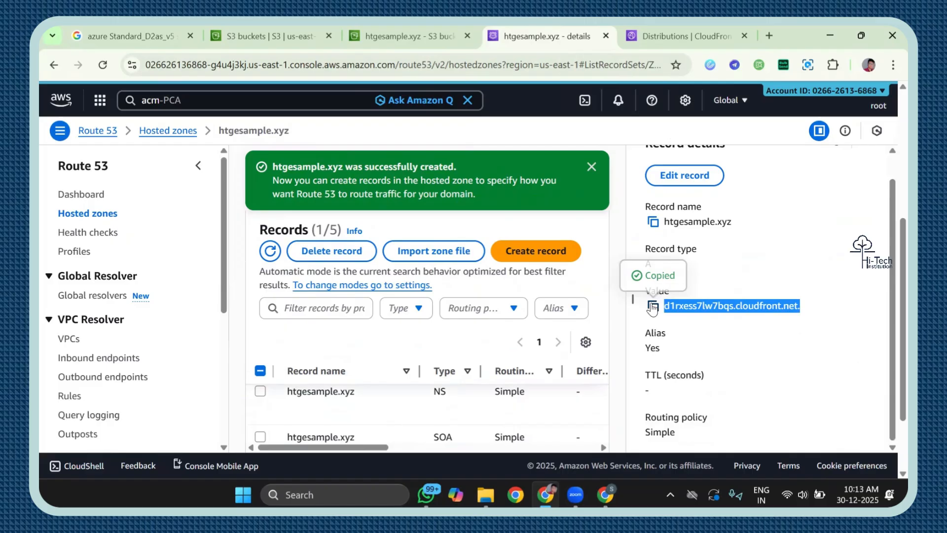
Step: Try to load d1rxess7lw7bqs.cloudfront.net. in a new browser tab, continuing past the insecure-connection warning and retrying the address
left_click(767, 36)
key("ctrl+v")
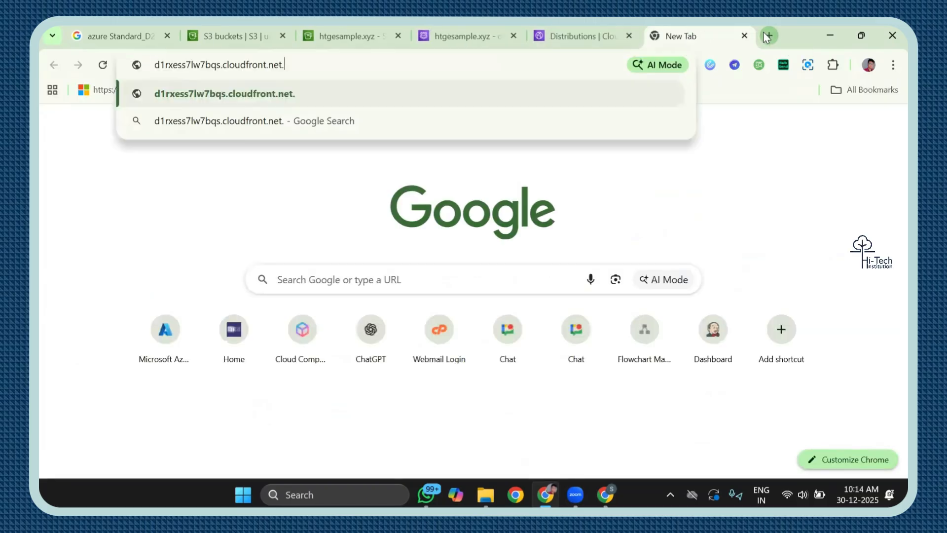
key("Return")
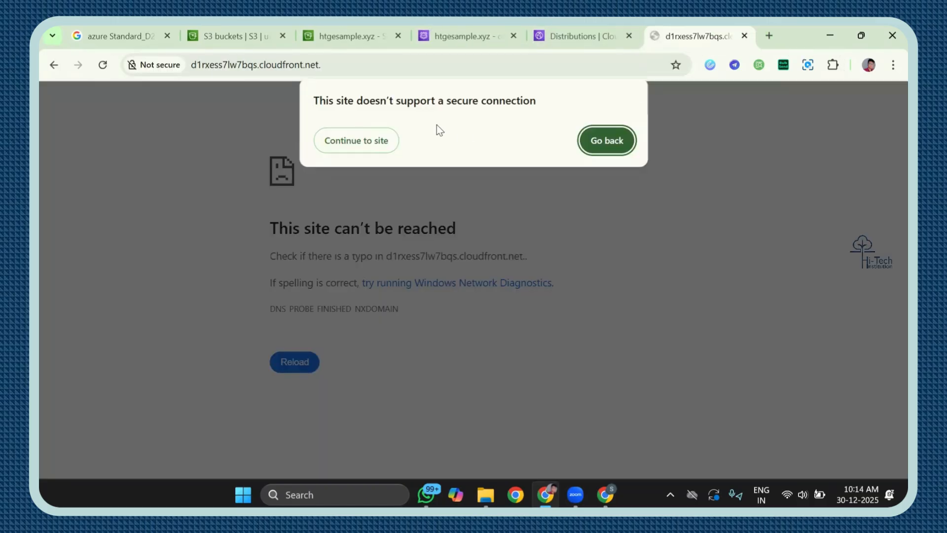
left_click(357, 139)
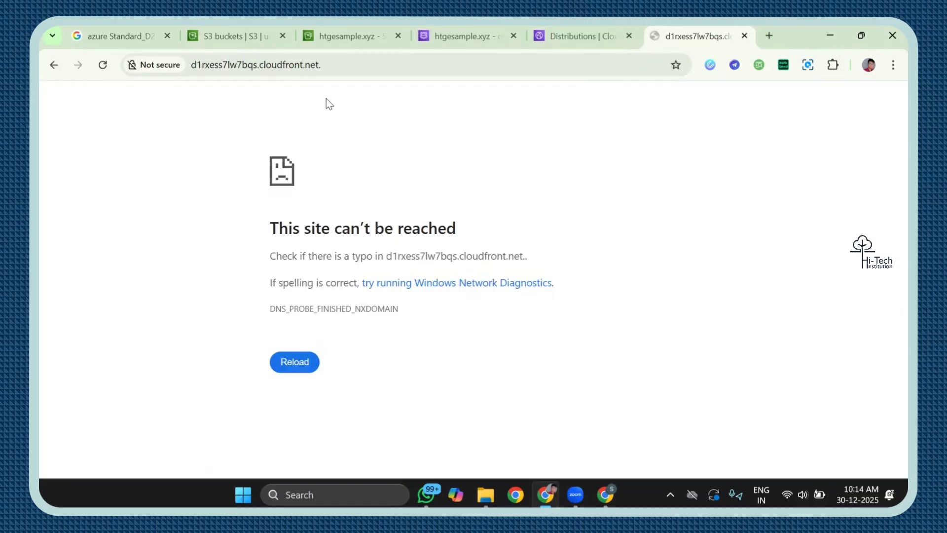
left_click(340, 63)
key("Return")
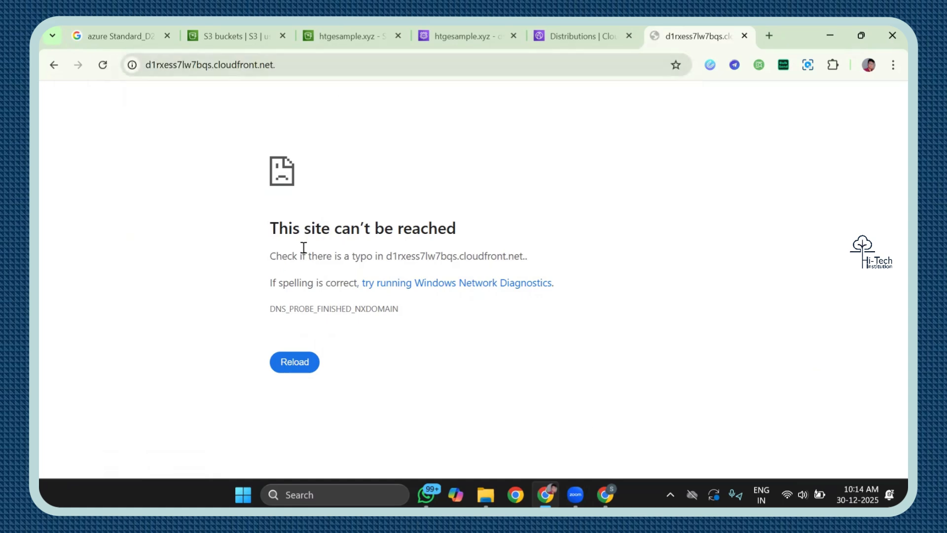
Step: Recheck the Route 53 A record and the CloudFront distribution's details, dismissing the distribution page's notifications
left_click(575, 31)
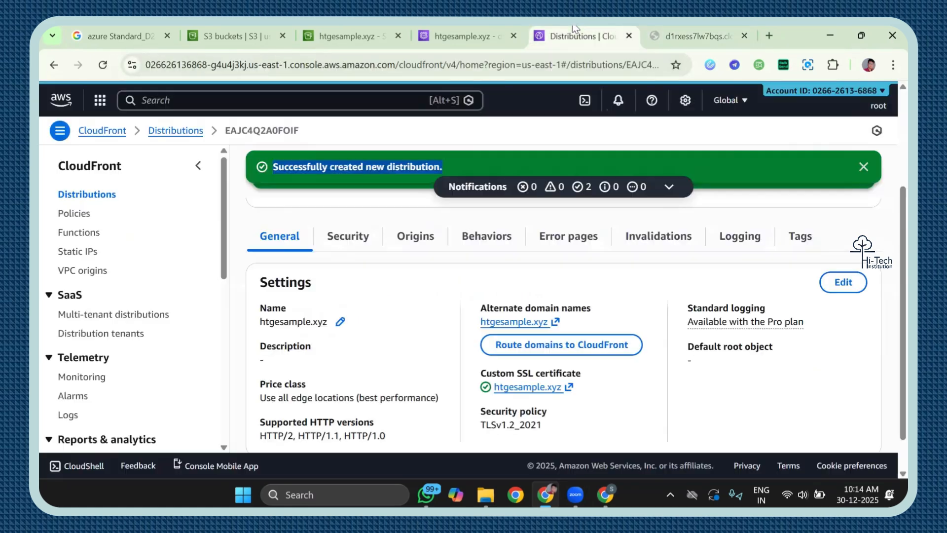
left_click(454, 29)
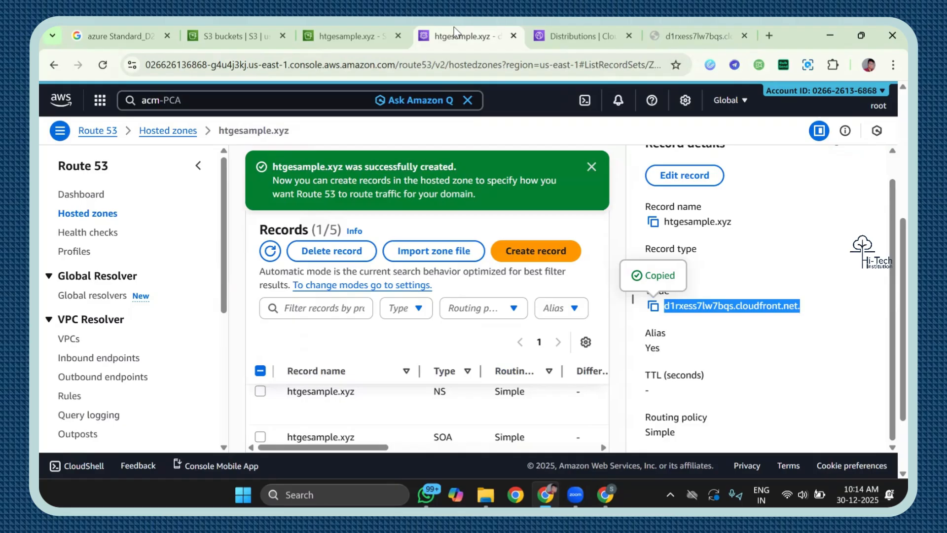
left_click(575, 25)
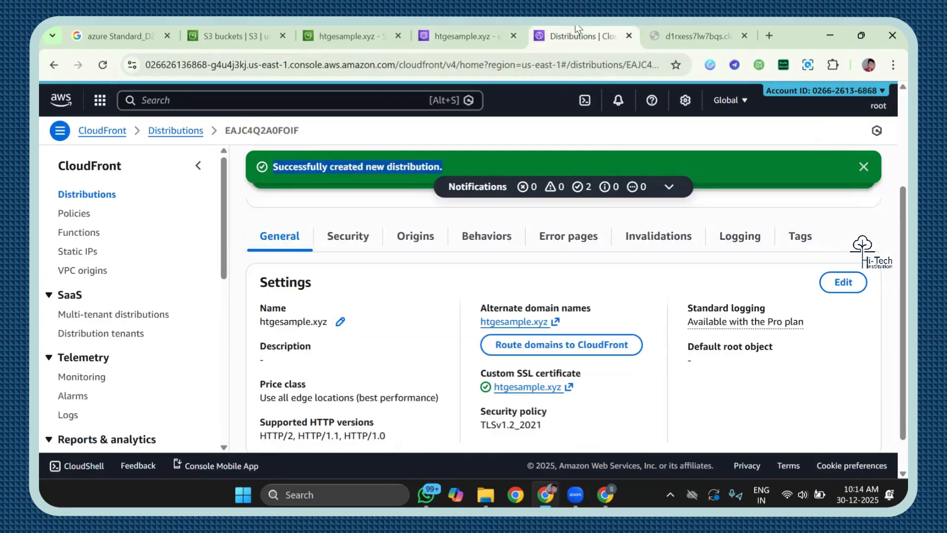
left_click(478, 30)
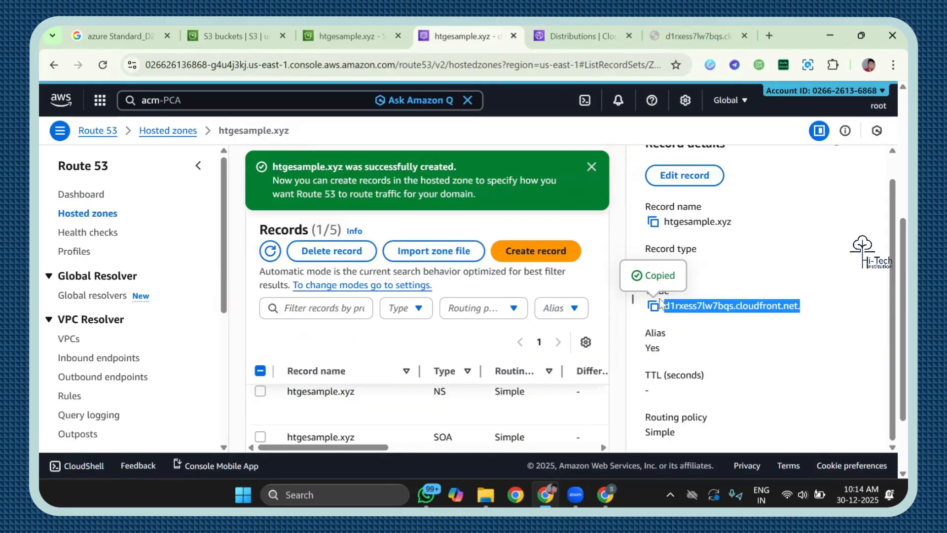
left_click(322, 30)
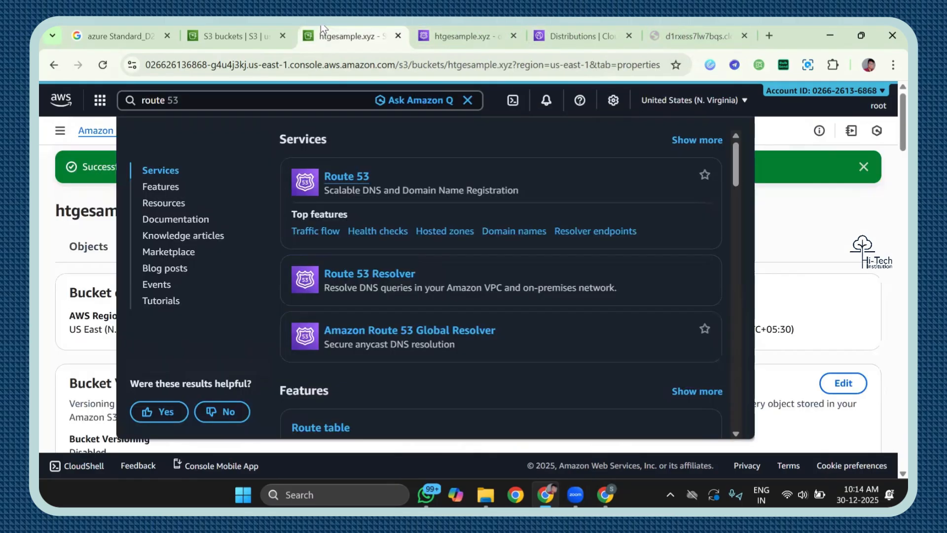
left_click(768, 242)
left_click(456, 29)
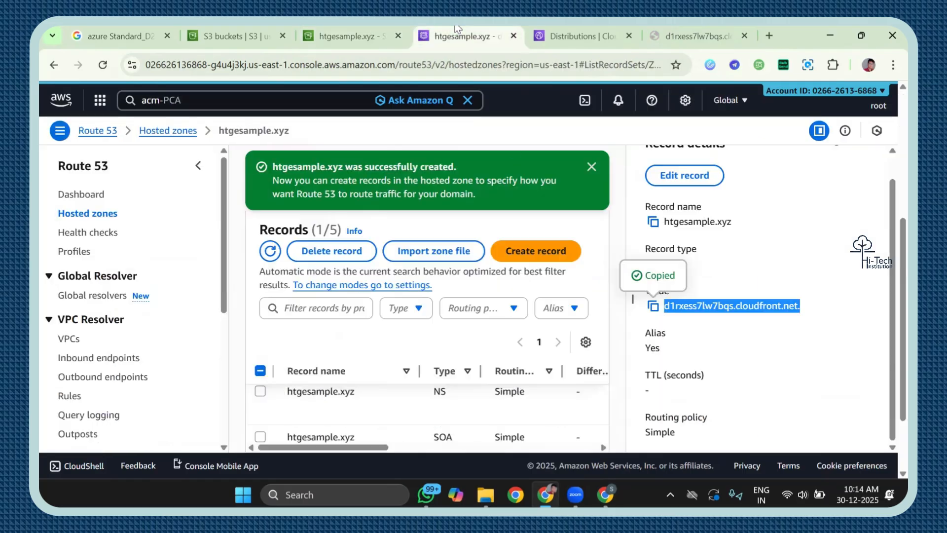
left_click(591, 29)
scroll(414, 287, "up", 3)
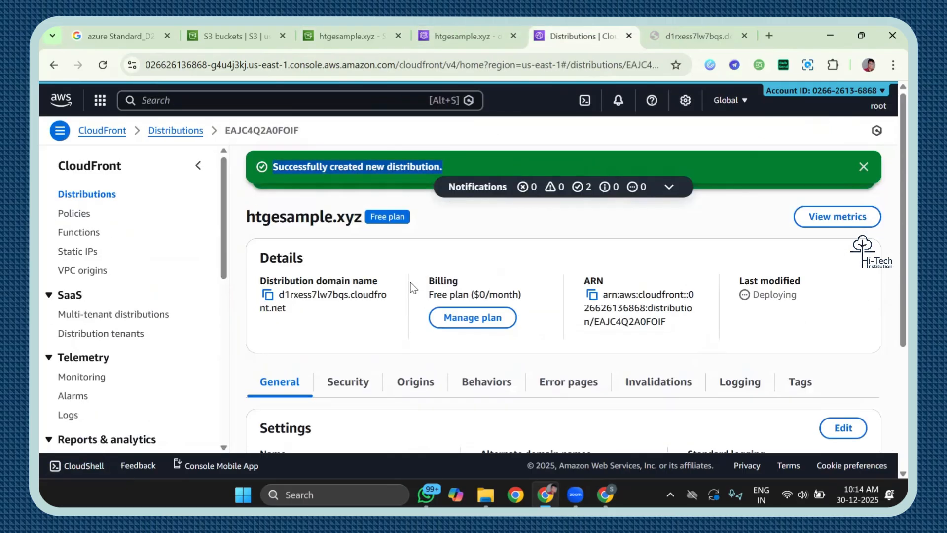
left_click(864, 167)
left_click(864, 167)
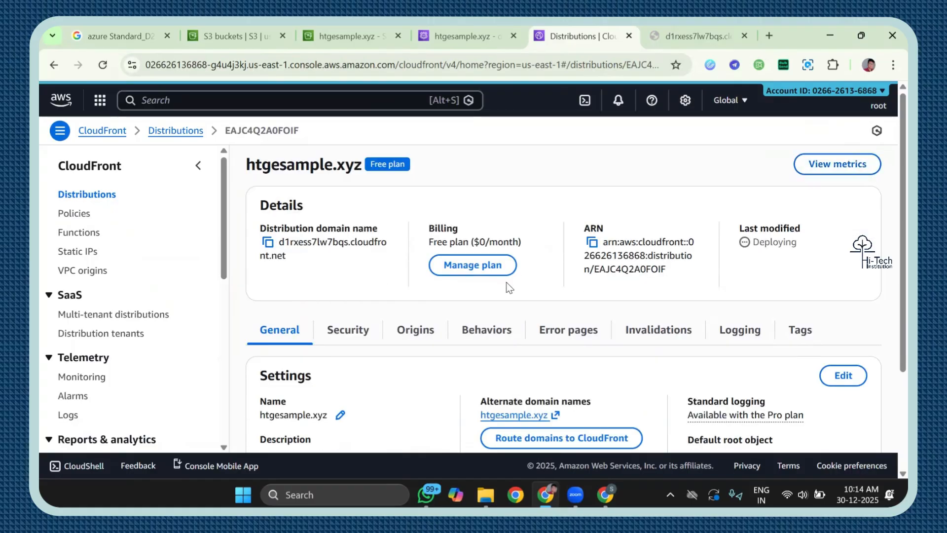
Step: Test the distribution's alternate domain htgesample.xyz in the browser, retry its https address, and return to the distribution's settings
scroll(429, 345, "down", 3)
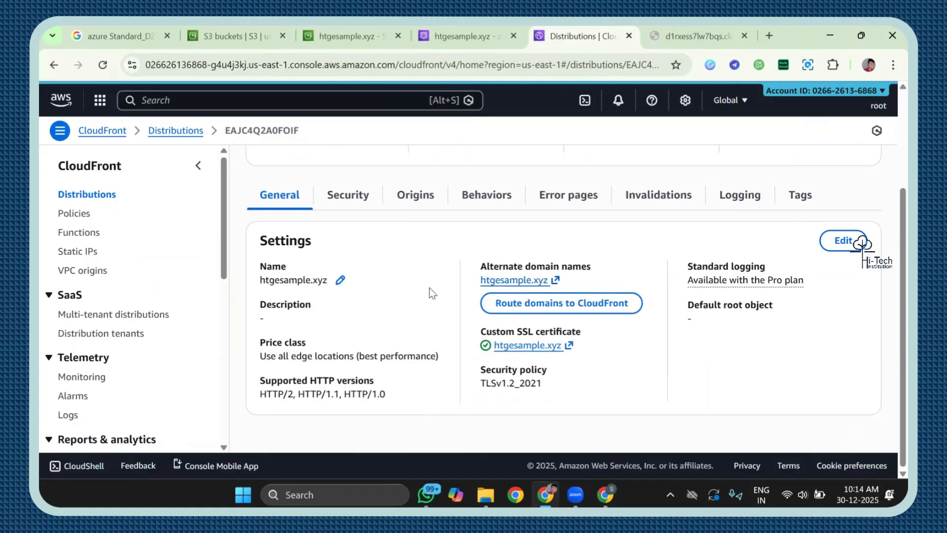
left_click(525, 281)
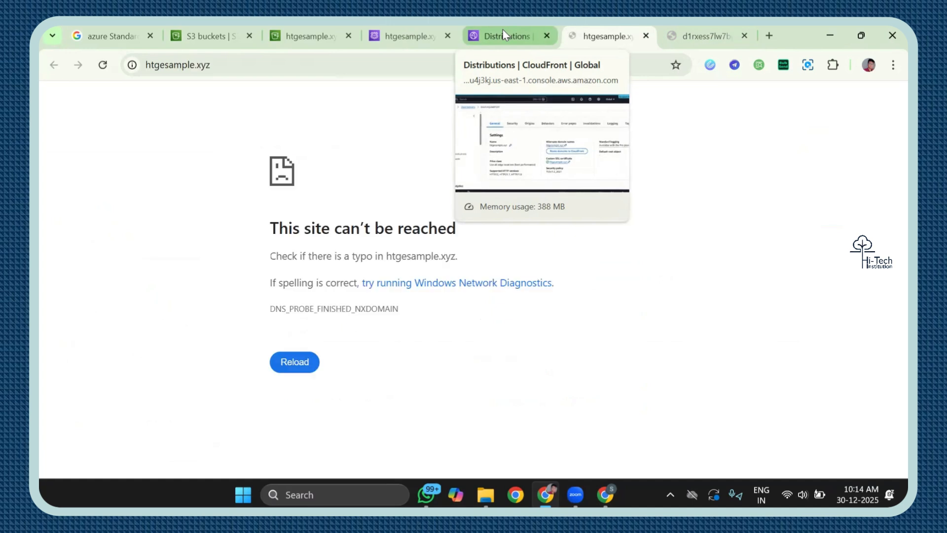
left_click(379, 61)
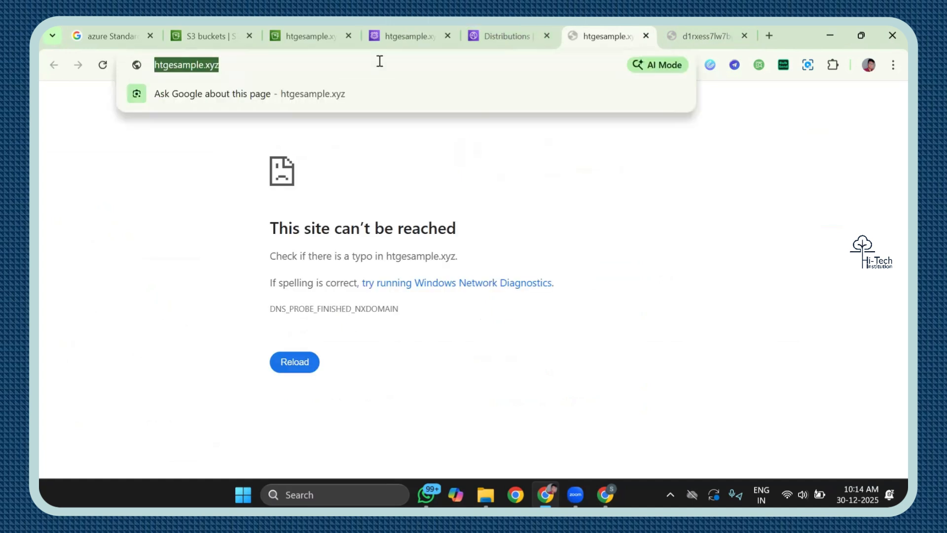
left_click(164, 69)
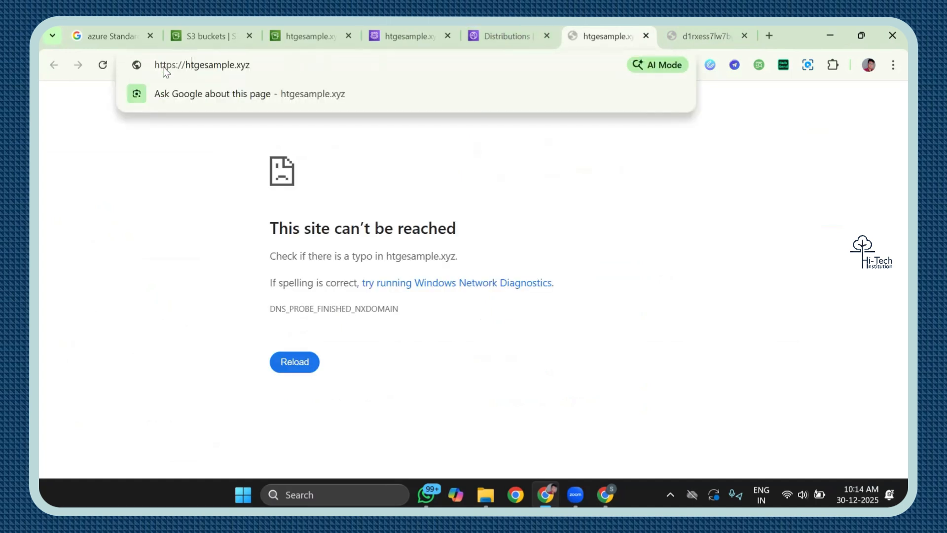
key("Escape")
left_click(513, 36)
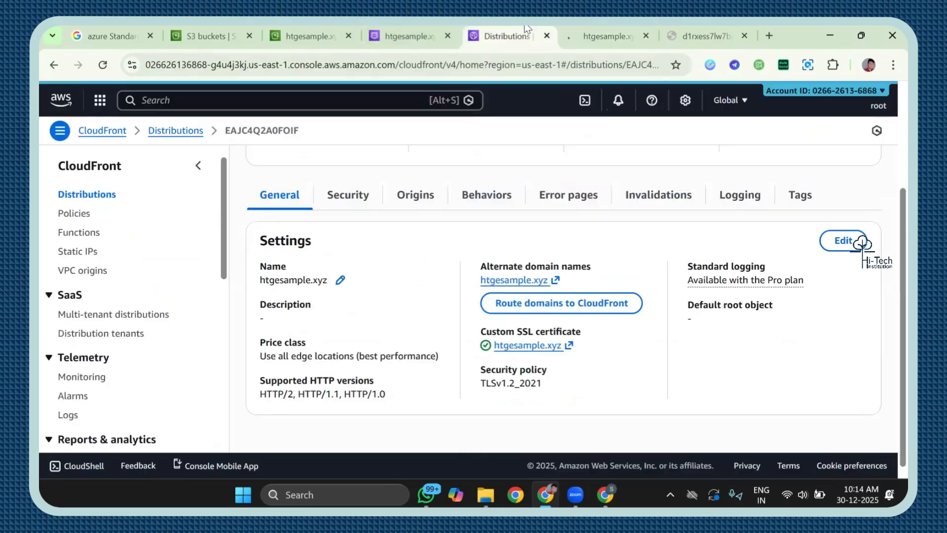
Step: Examine the distribution's origin, widening the columns to read its full name, domain and type
left_click(412, 198)
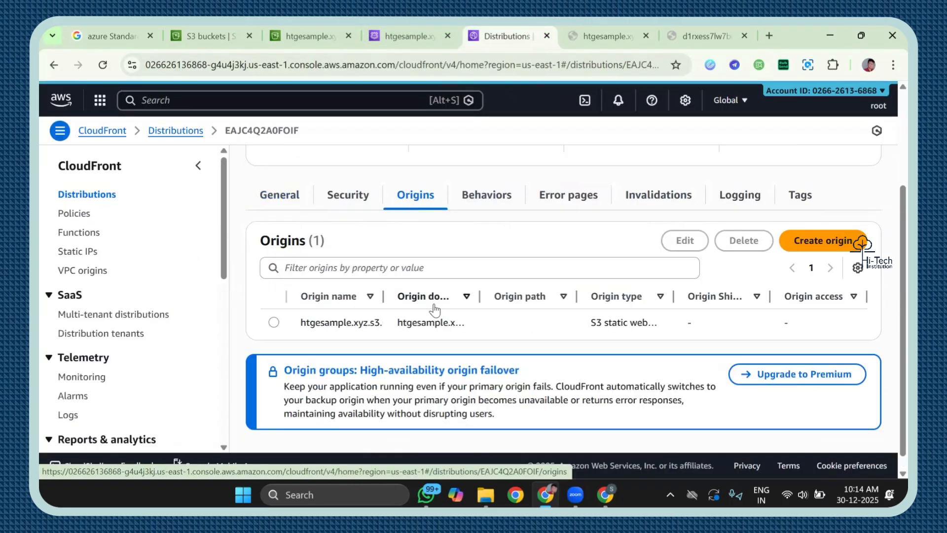
left_click_drag(382, 296, 571, 296)
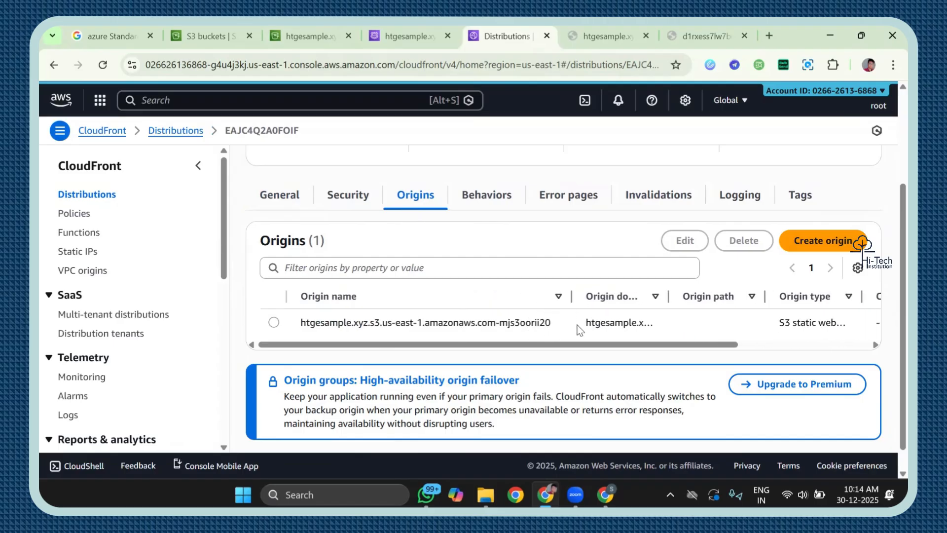
left_click_drag(668, 296, 856, 303)
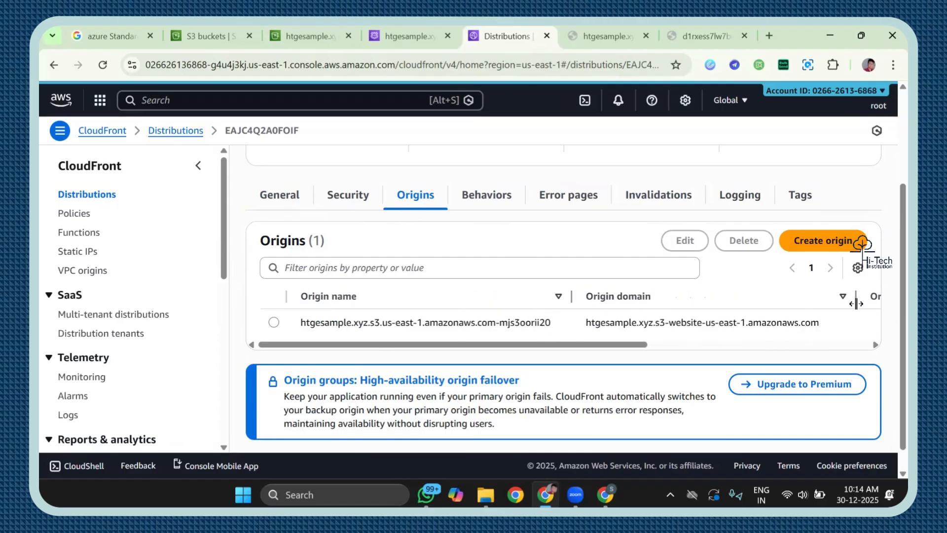
left_click_drag(596, 345, 778, 345)
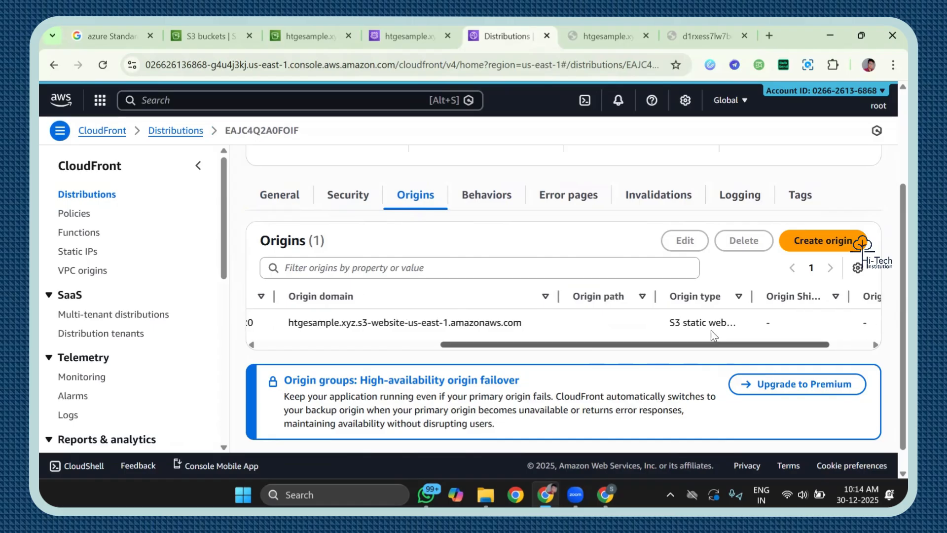
left_click_drag(750, 296, 864, 296)
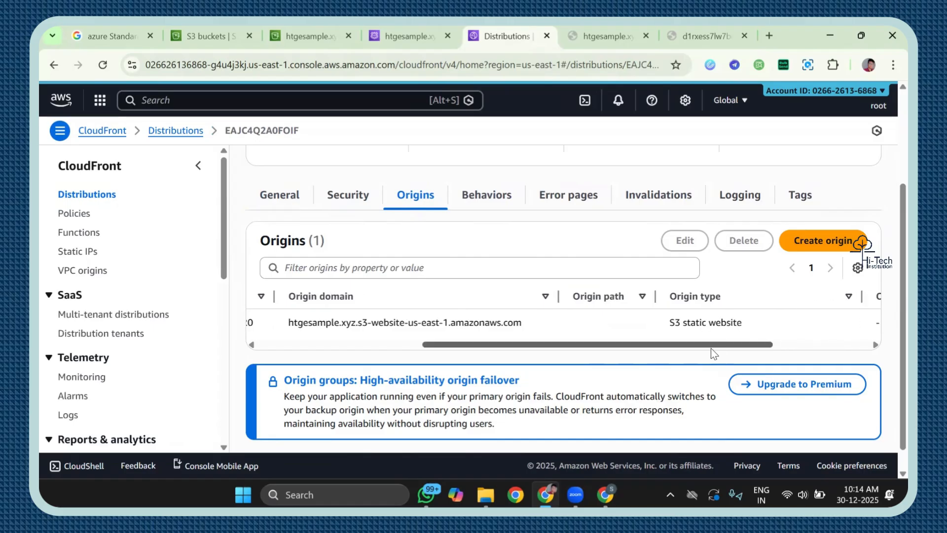
left_click_drag(708, 345, 834, 351)
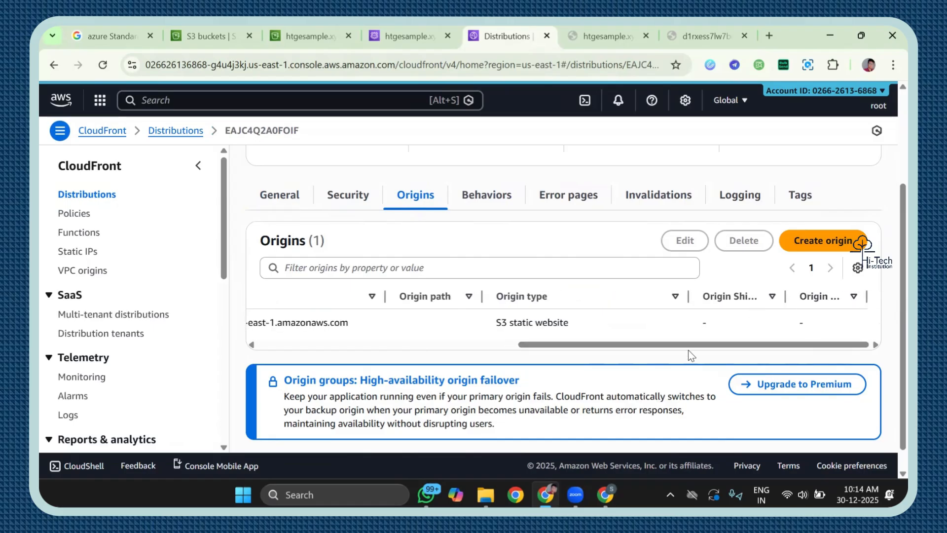
Step: Review the distribution's behaviors, including the default path pattern's viewer protocol and cache policy
scroll(688, 350, "down", 1)
scroll(465, 311, "up", 3)
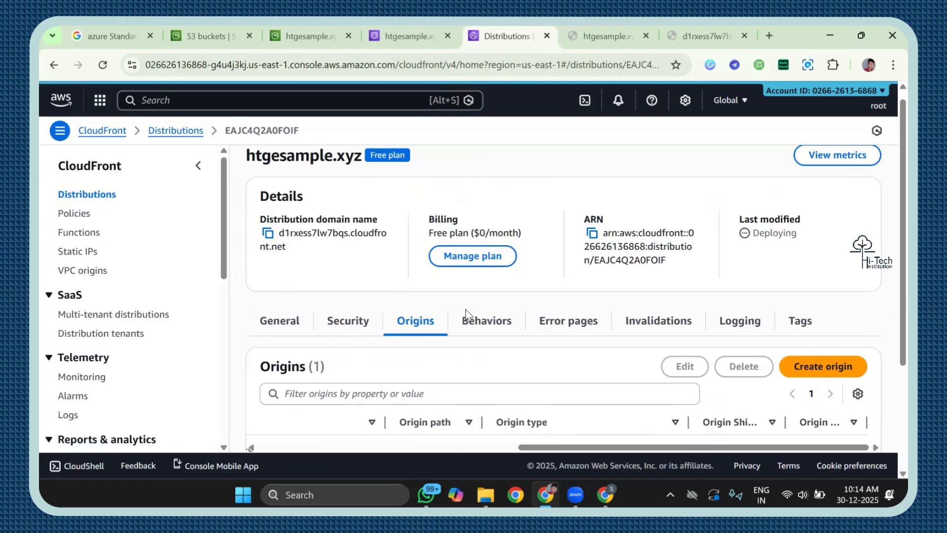
left_click(484, 330)
scroll(487, 331, "down", 1)
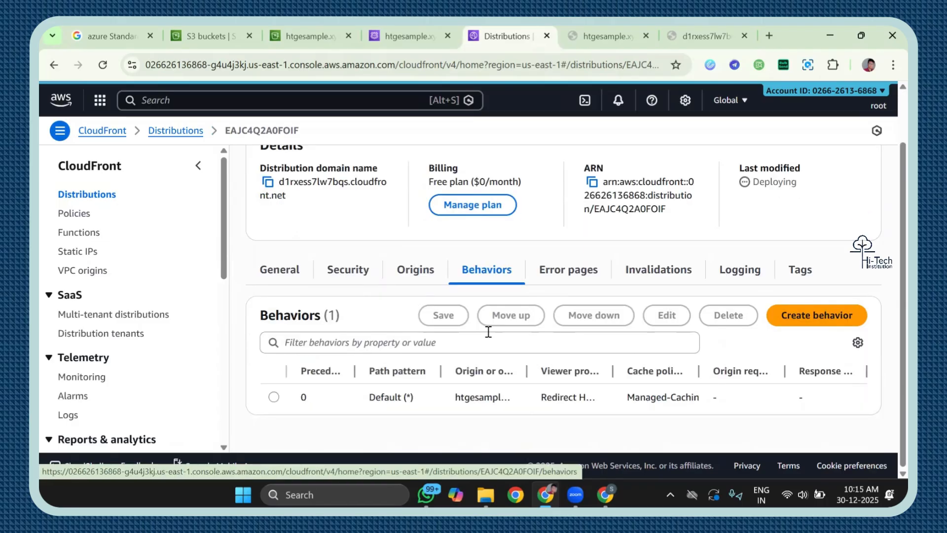
Step: Check the htgesample.xyz S3 bucket's objects and its permissions, down to the bucket policy
left_click(304, 29)
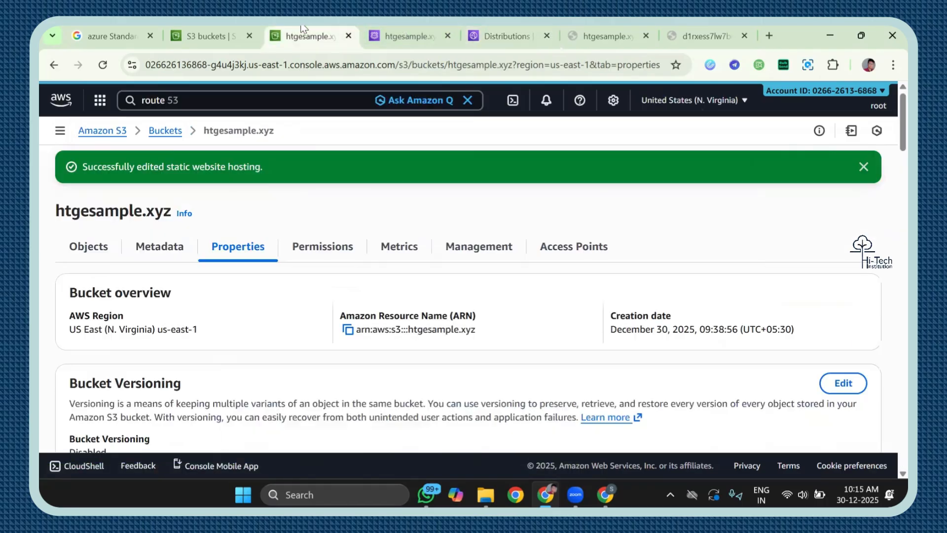
left_click(107, 247)
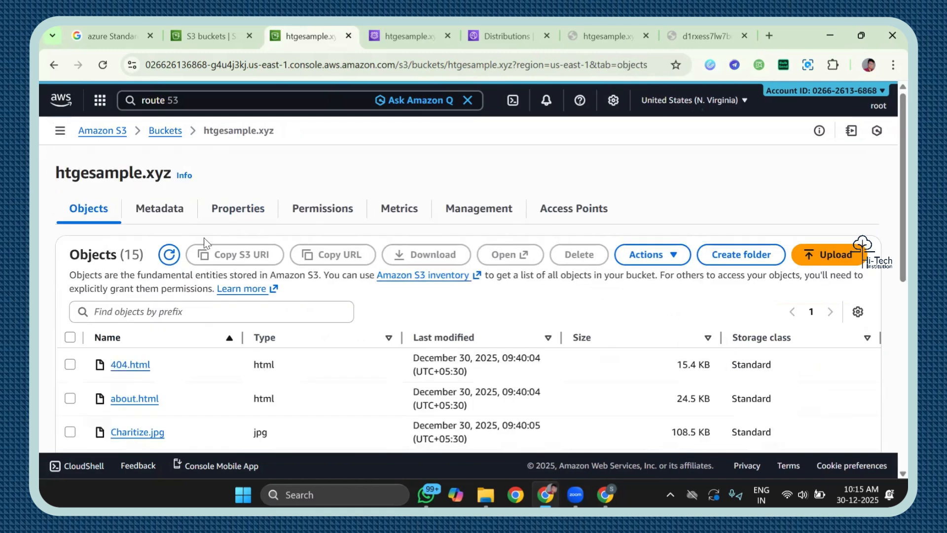
left_click(311, 212)
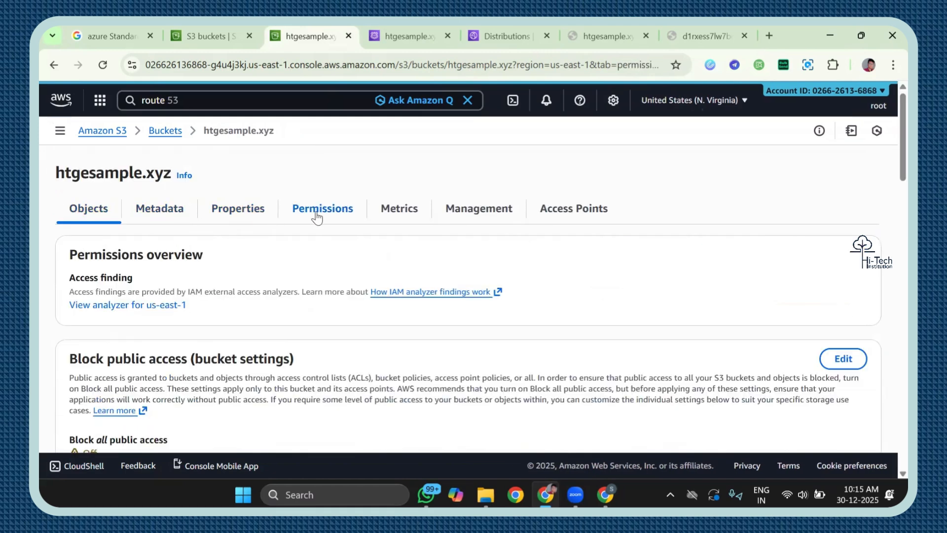
scroll(317, 217, "down", 2)
scroll(315, 217, "down", 5)
scroll(322, 244, "up", 2)
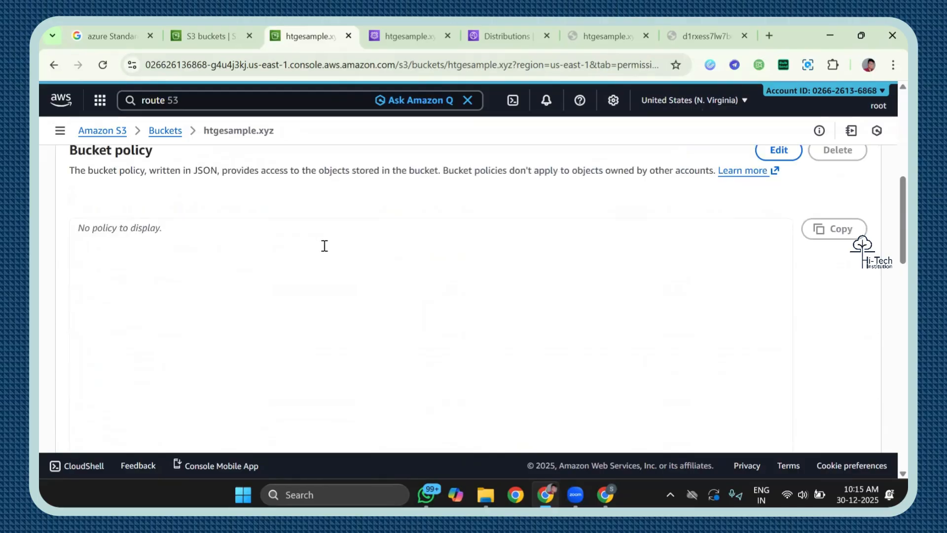
Step: Return to the CloudFront distribution and highlight its last modified status
left_click(501, 30)
scroll(563, 236, "up", 2)
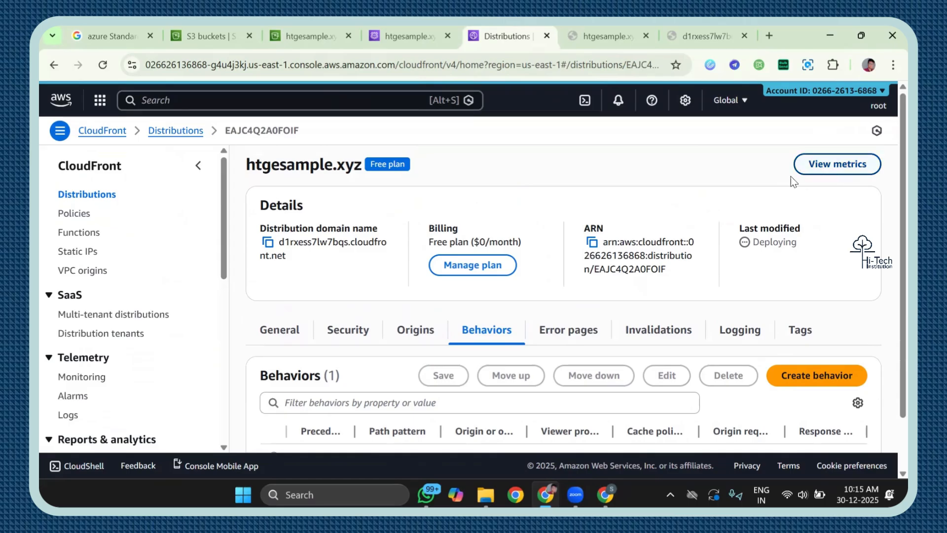
left_click_drag(735, 226, 818, 242)
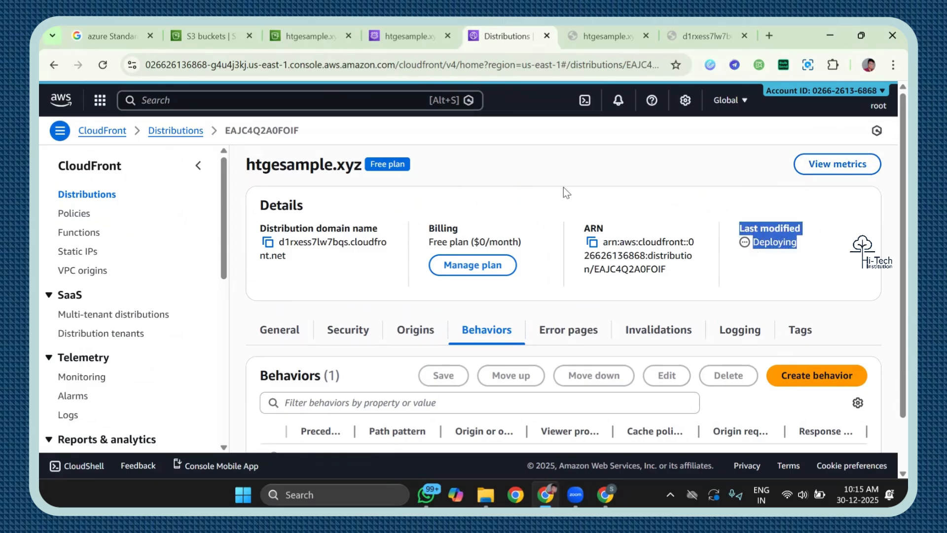
Step: Show the list of all distributions, widen the domain name column, and highlight the distribution's full CloudFront domain
left_click(185, 132)
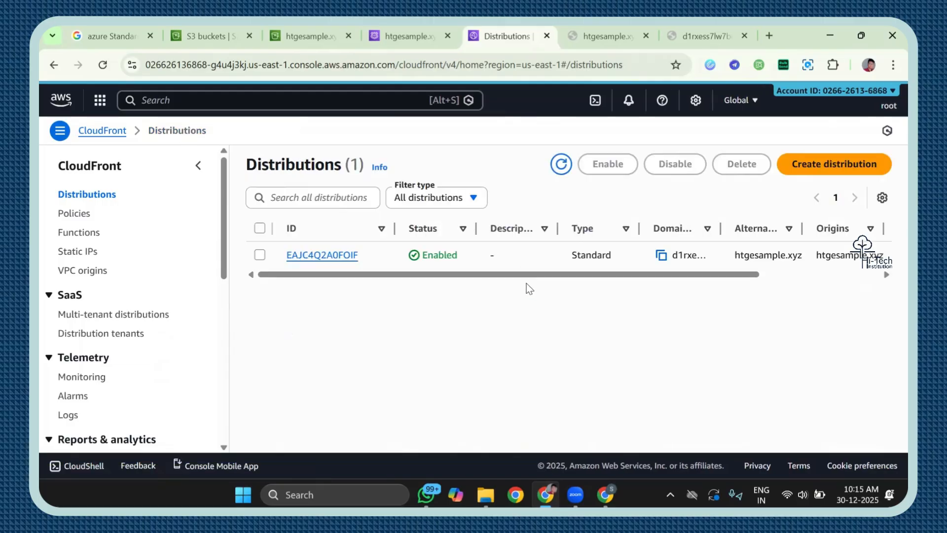
left_click_drag(518, 275, 690, 277)
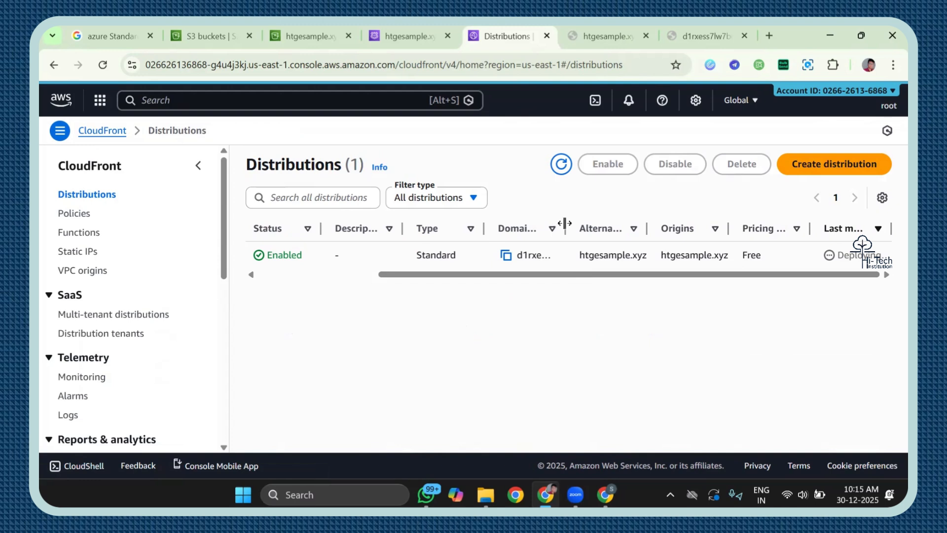
left_click_drag(565, 228, 743, 227)
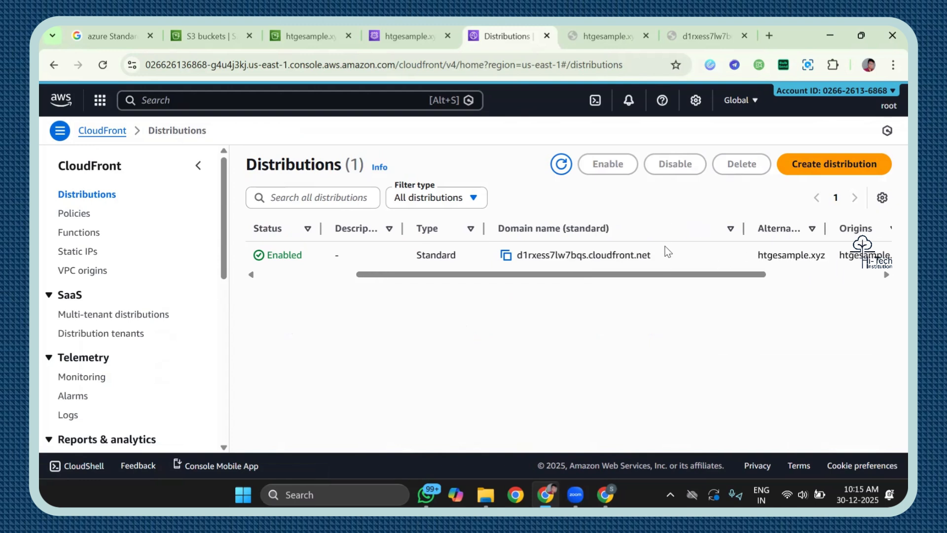
left_click_drag(663, 245, 505, 247)
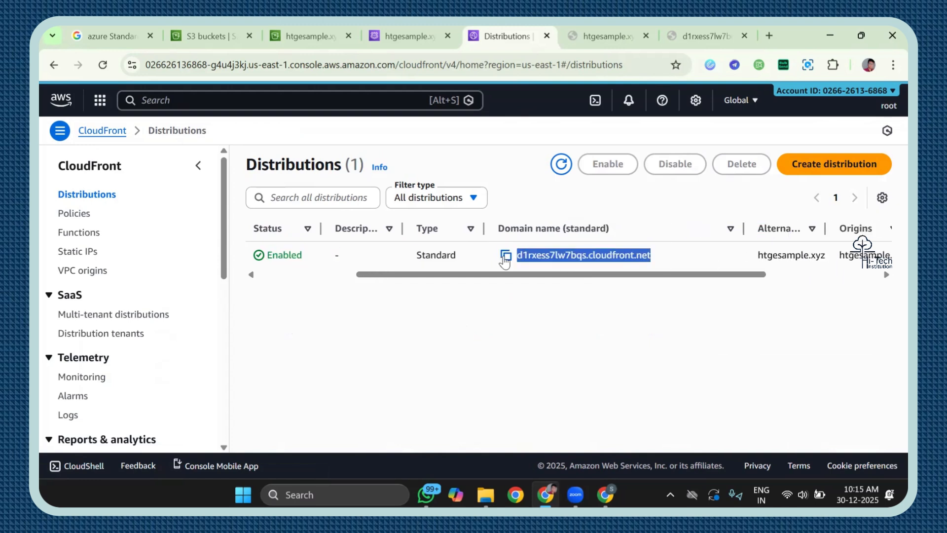
Step: Detach the CloudFront domain's tab into its own window, retry d1rxess7lw7bqs.cloudfront.net. there, and minimize that window
left_click_drag(699, 37, 526, 53)
left_click_drag(433, 64, 385, 65)
left_click(343, 60)
type("d1rxess7lw7bqs.cloudfront.net.")
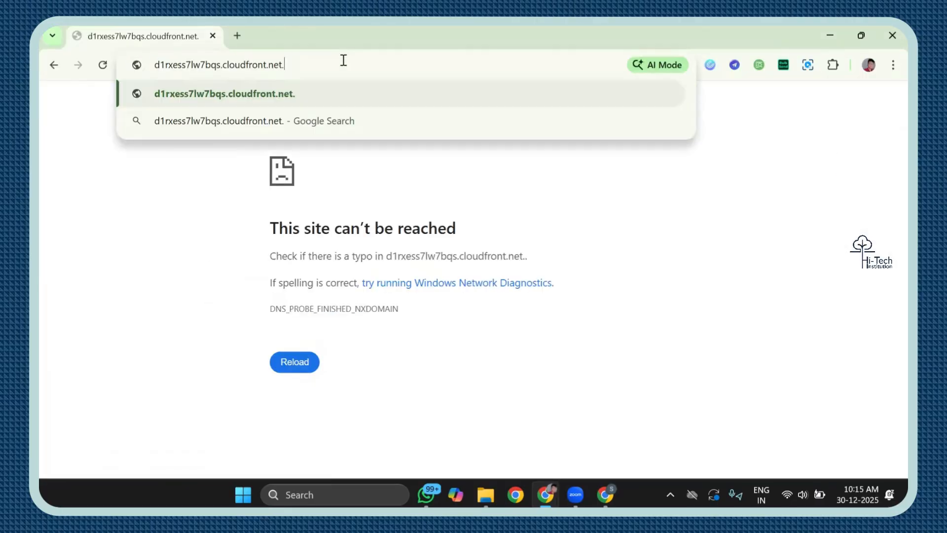
key("Return")
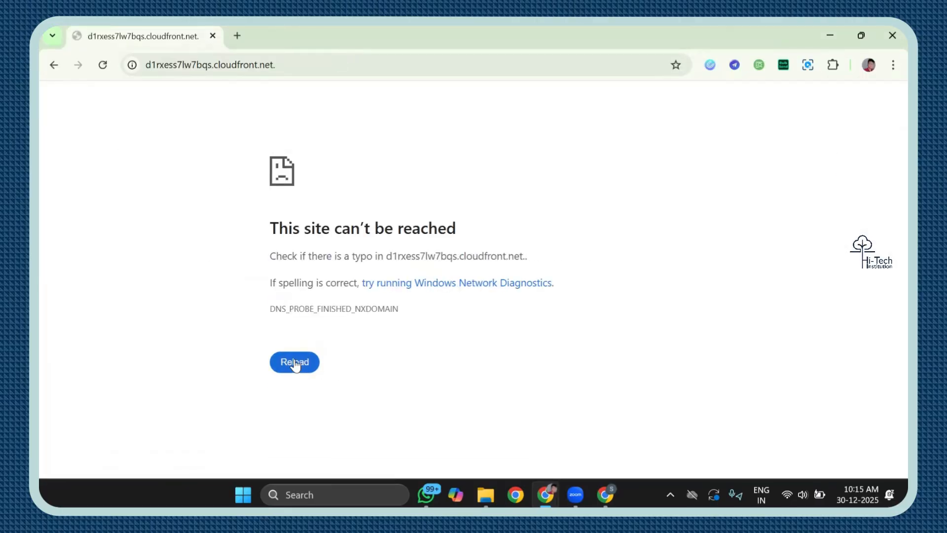
left_click(834, 31)
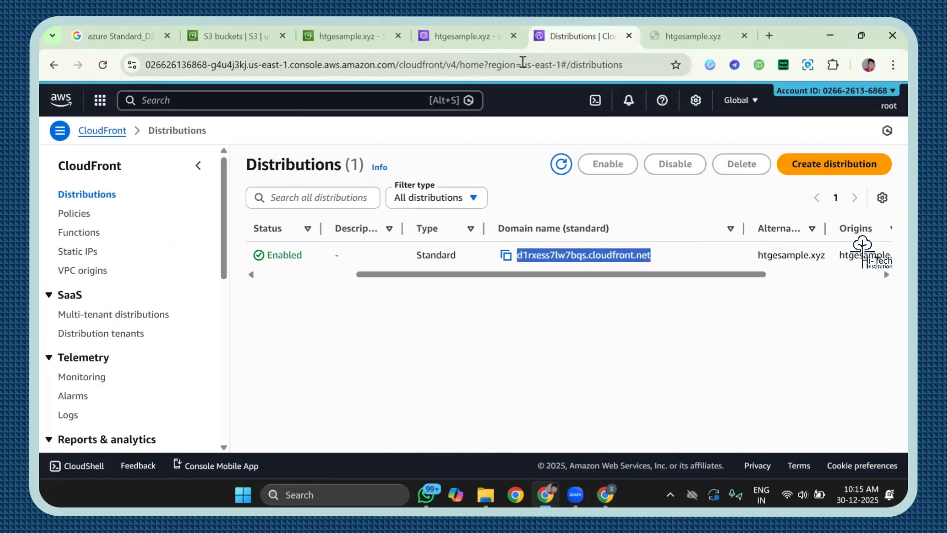
Step: Look through the htgesample.xyz bucket's objects and permissions again, from block public access to the access control list
left_click(365, 36)
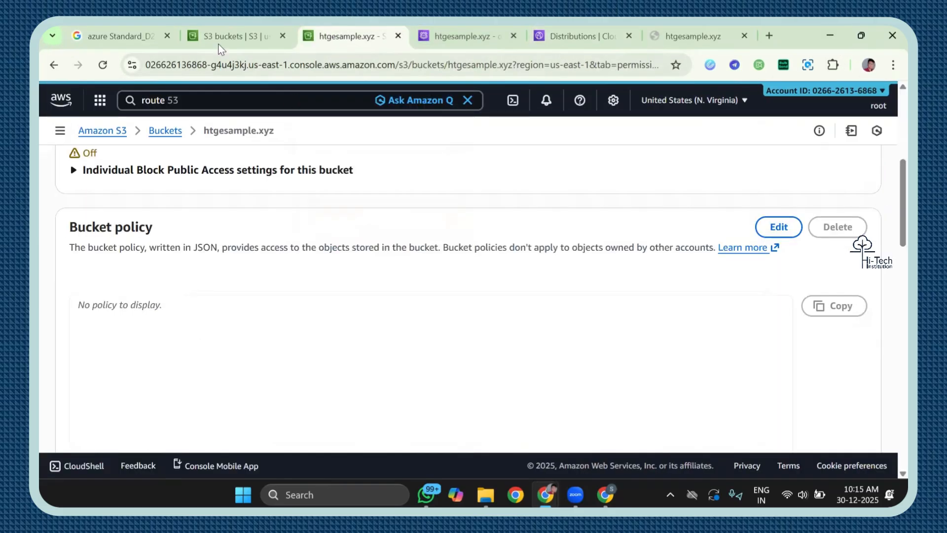
scroll(291, 297, "up", 10)
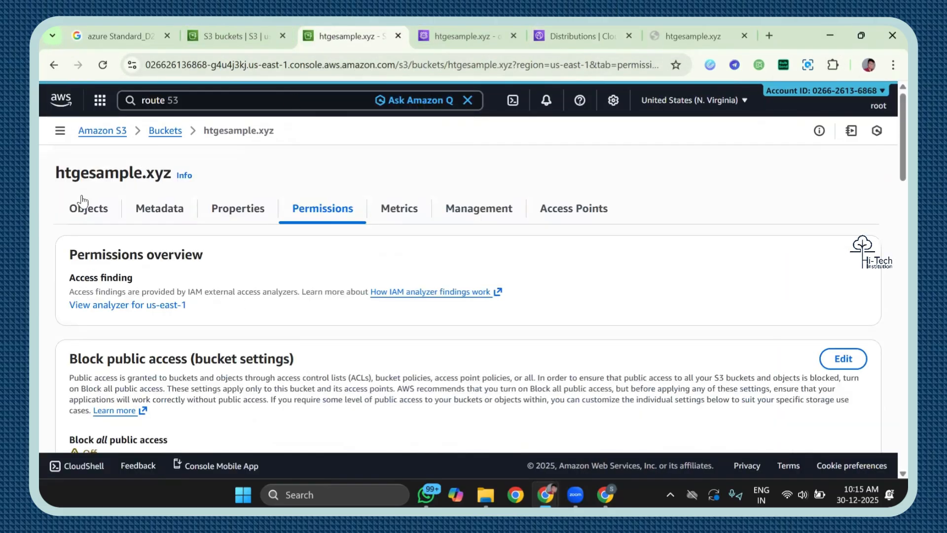
left_click(89, 209)
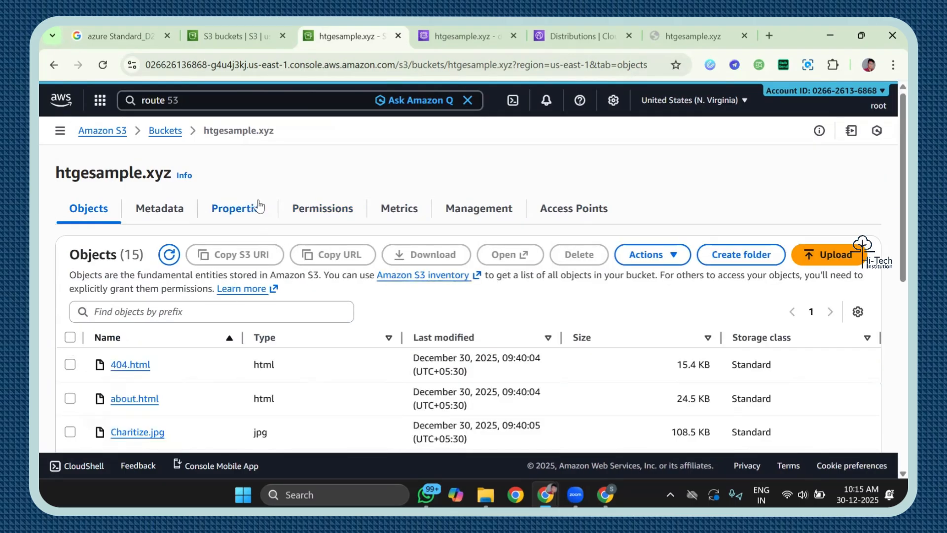
left_click(307, 213)
scroll(327, 333, "down", 12)
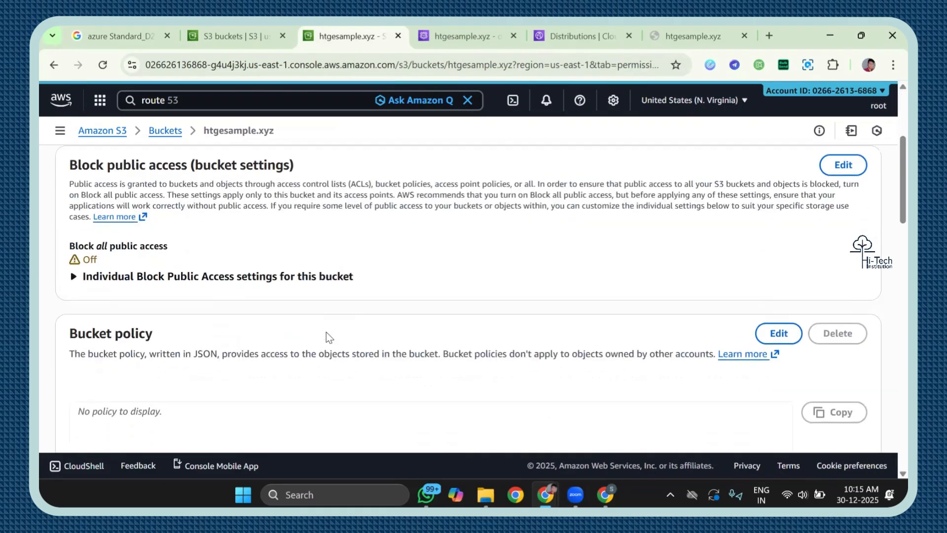
scroll(327, 332, "down", 6)
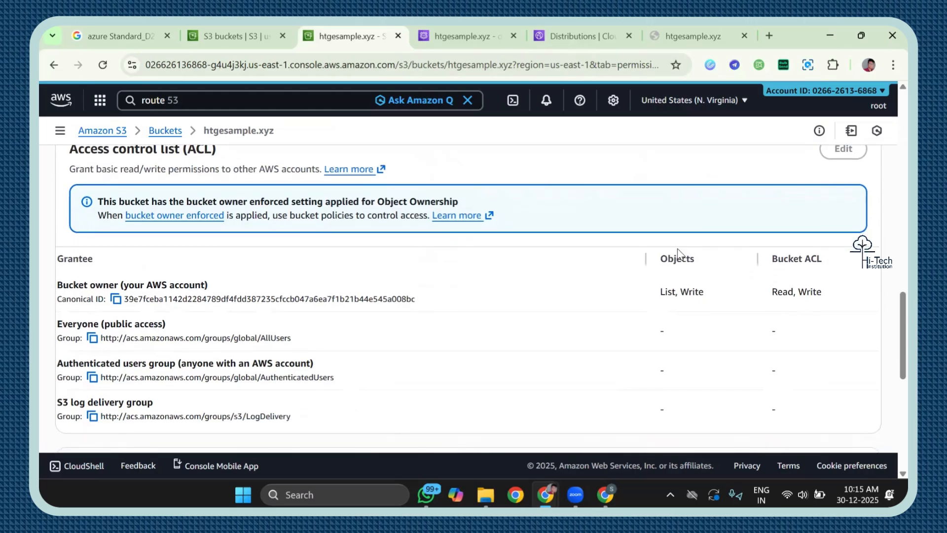
Step: Enable ACLs in the bucket's object ownership with bucket owner preferred, acknowledge that ACLs will be restored, and save the changes
scroll(839, 207, "up", 4)
left_click(844, 204)
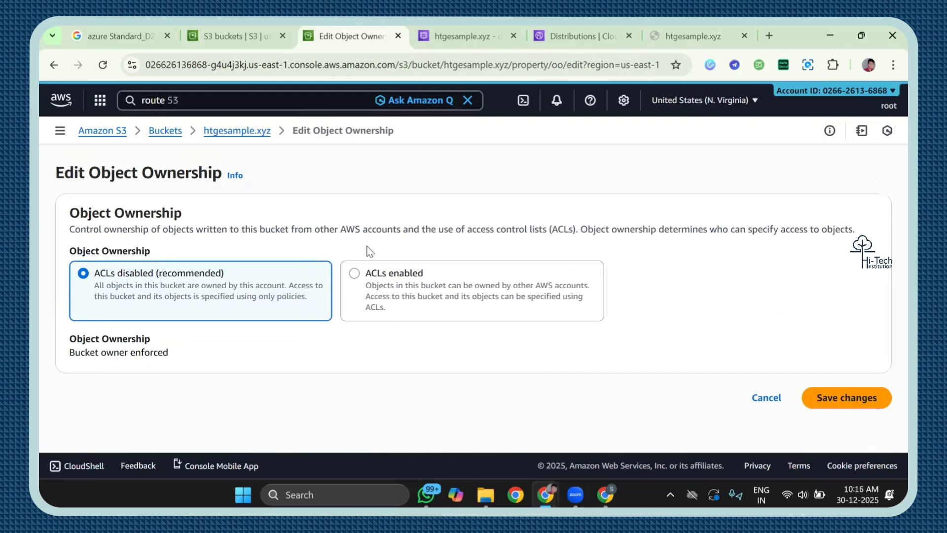
left_click(388, 300)
scroll(289, 341, "down", 5)
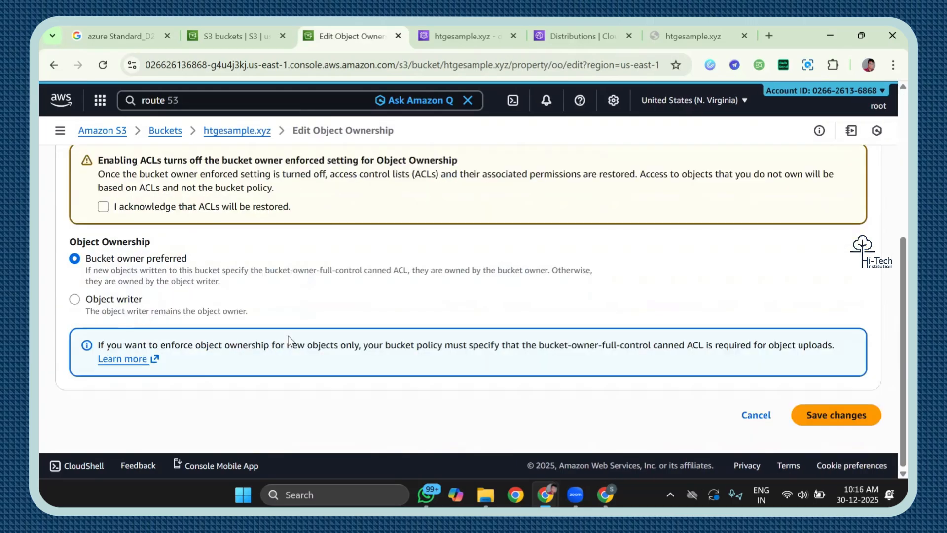
left_click(832, 413)
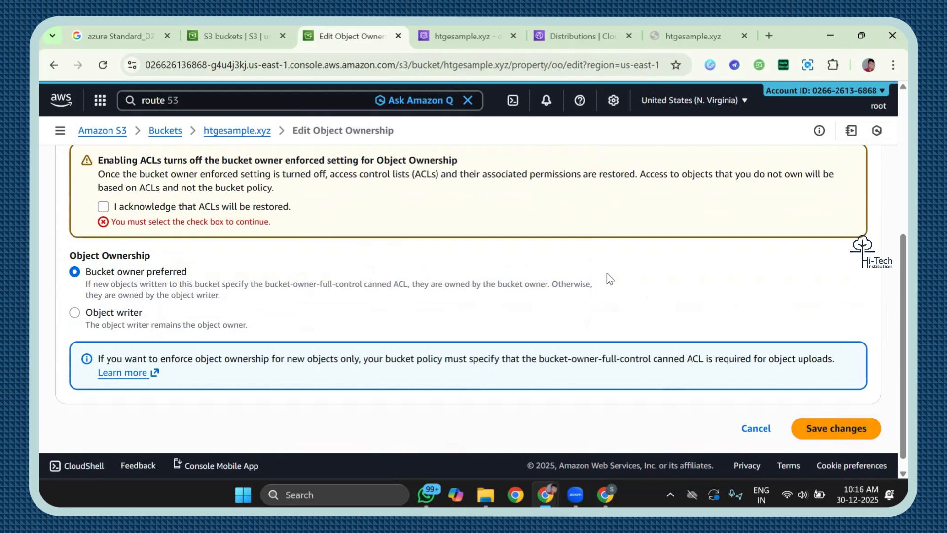
left_click(275, 204)
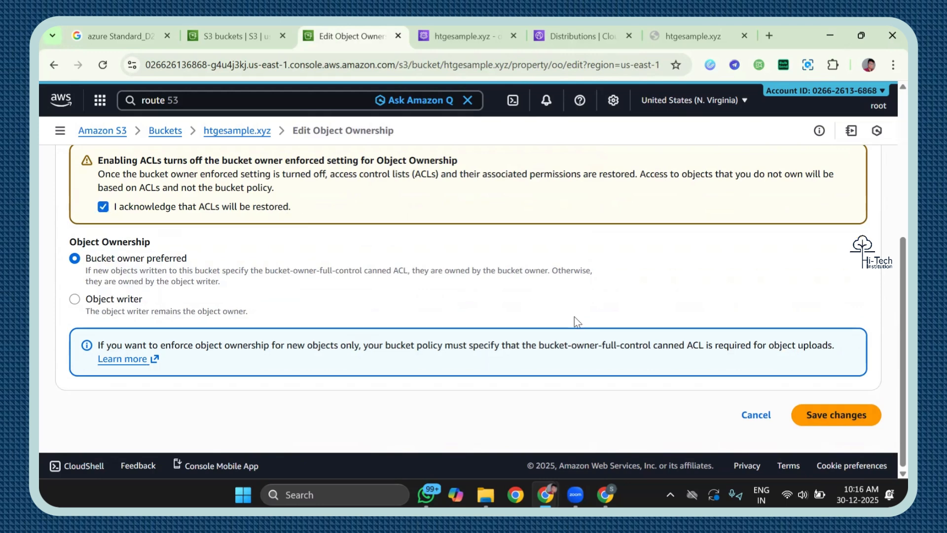
left_click(854, 423)
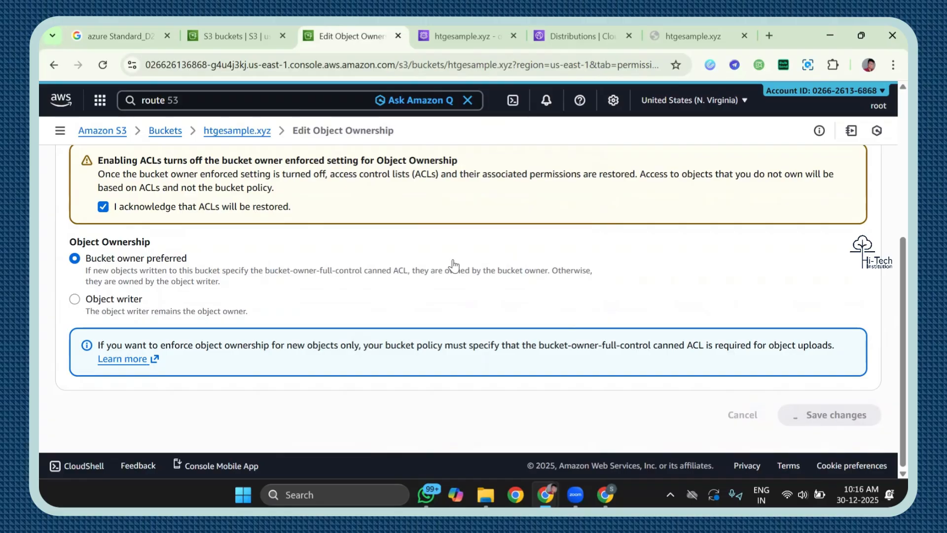
scroll(430, 254, "up", 10)
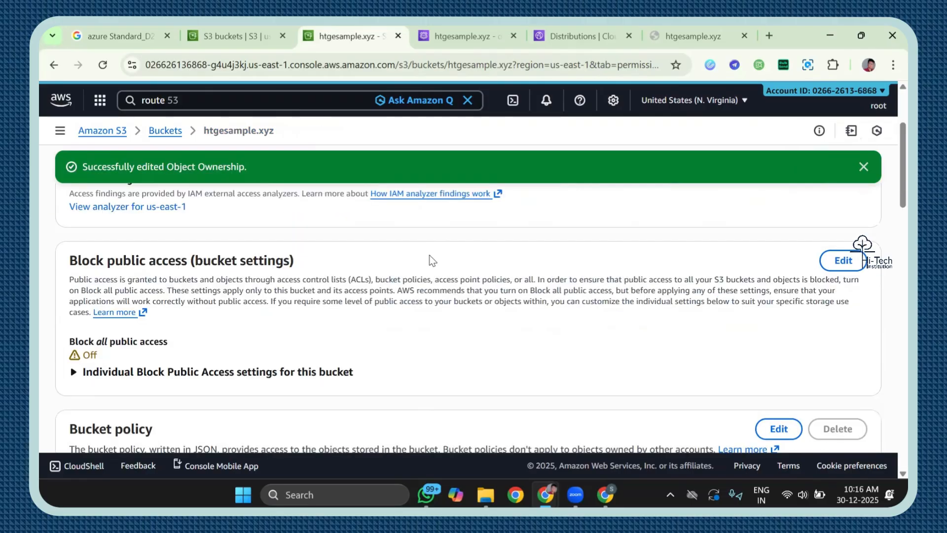
left_click(76, 249)
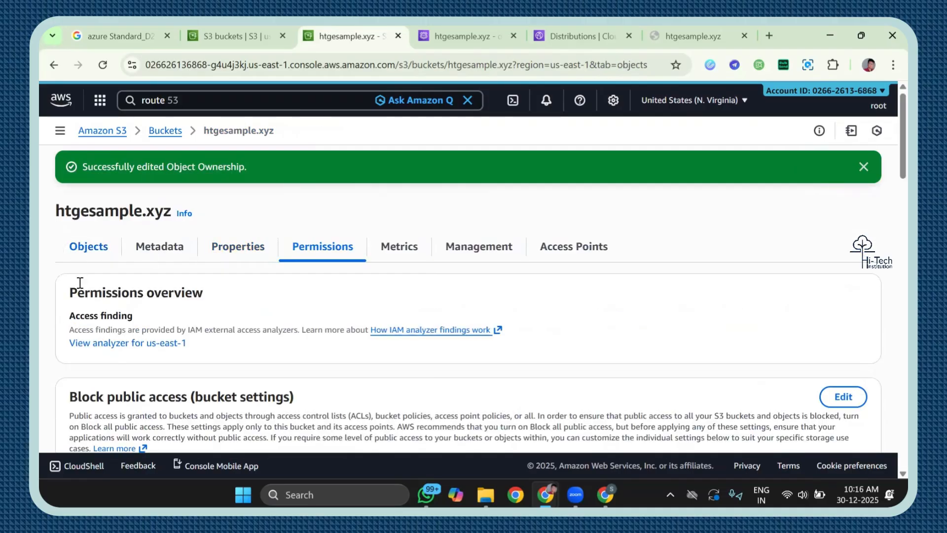
left_click(70, 339)
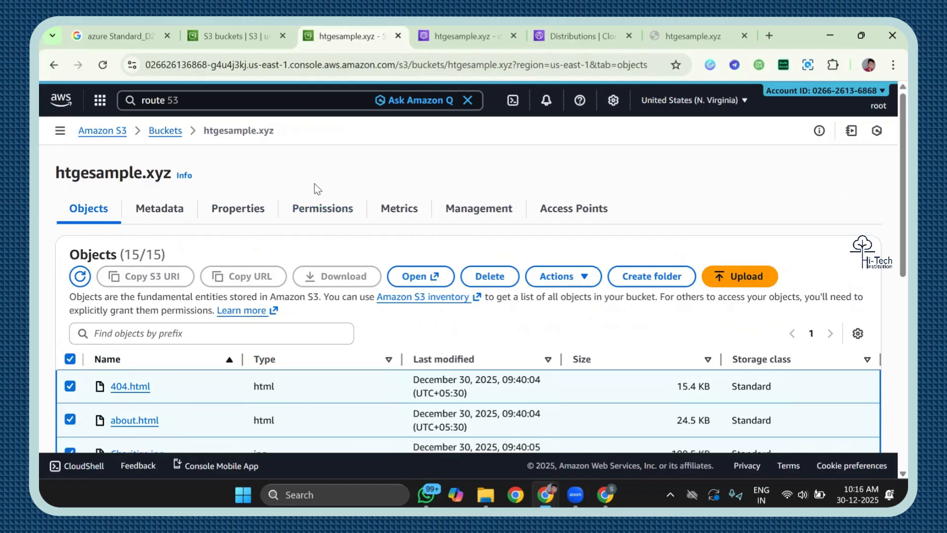
Step: Grant Everyone (public access) object List and bucket ACL Read in the bucket's access control list, acknowledge the effects, and save the changes
left_click(309, 222)
scroll(398, 281, "down", 10)
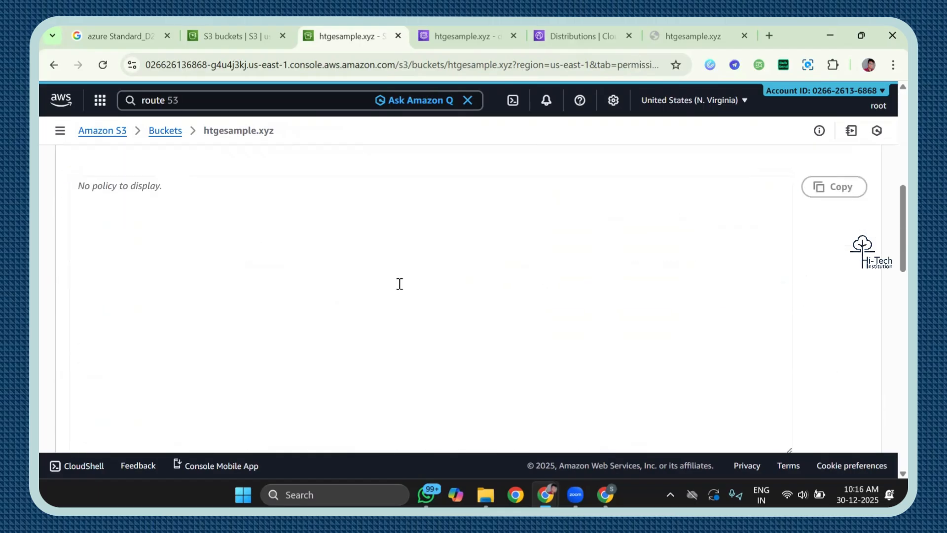
scroll(398, 284, "down", 4)
left_click(843, 184)
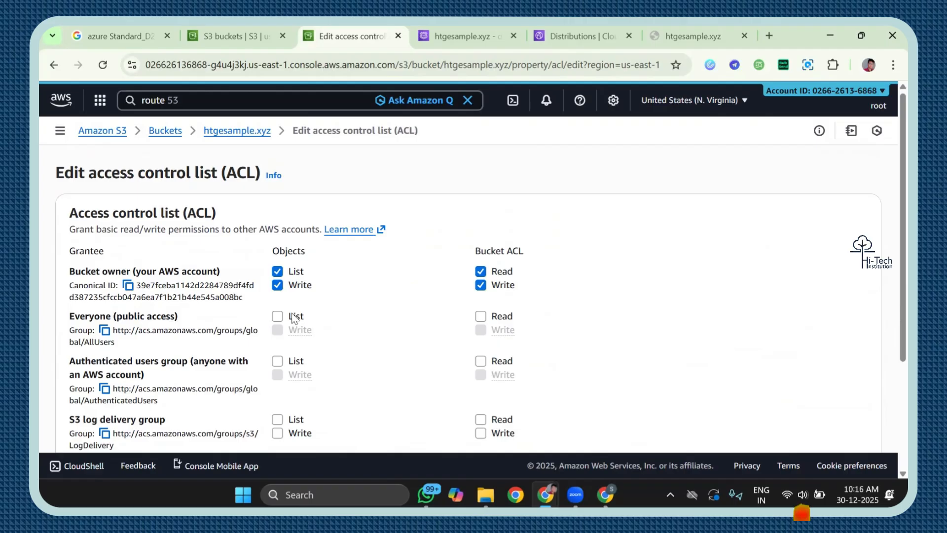
left_click(295, 318)
left_click(483, 316)
scroll(634, 321, "down", 5)
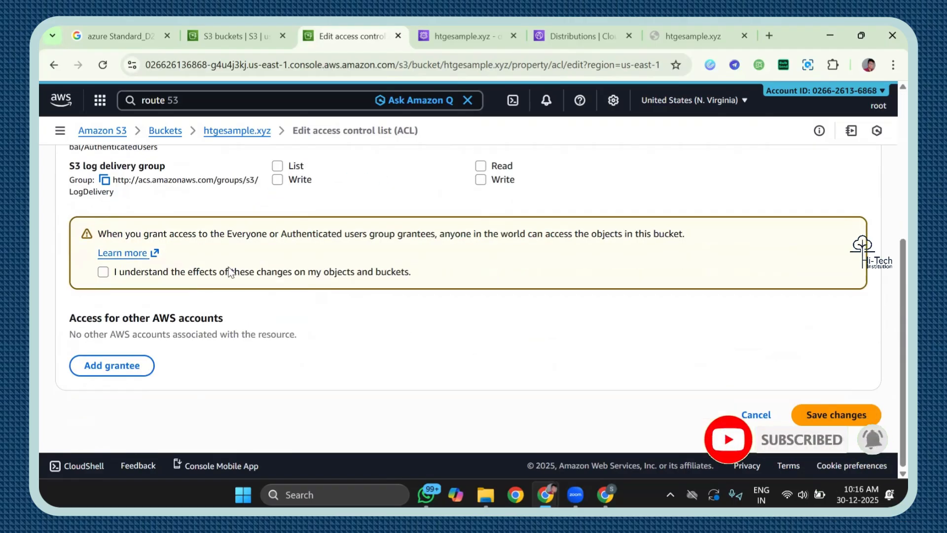
left_click(245, 272)
scroll(322, 255, "up", 2)
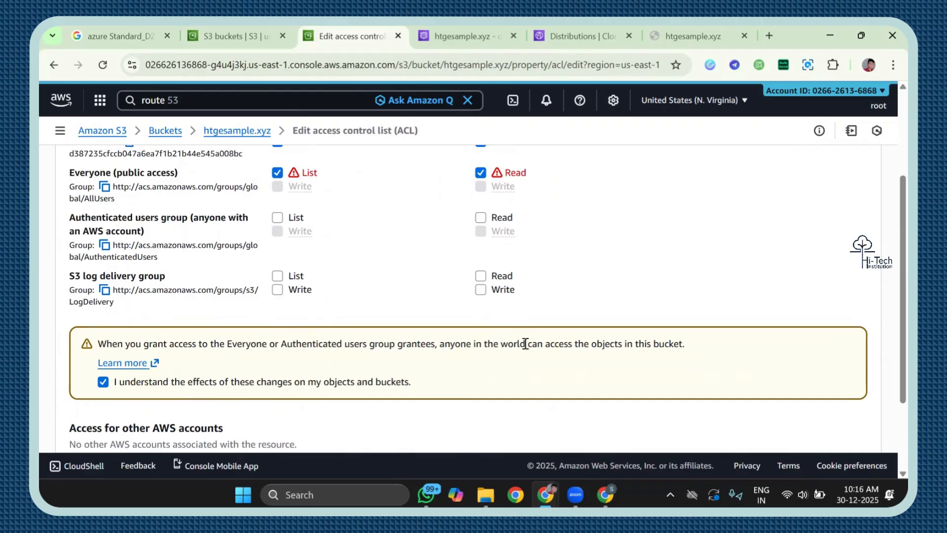
scroll(525, 343, "down", 2)
left_click(816, 416)
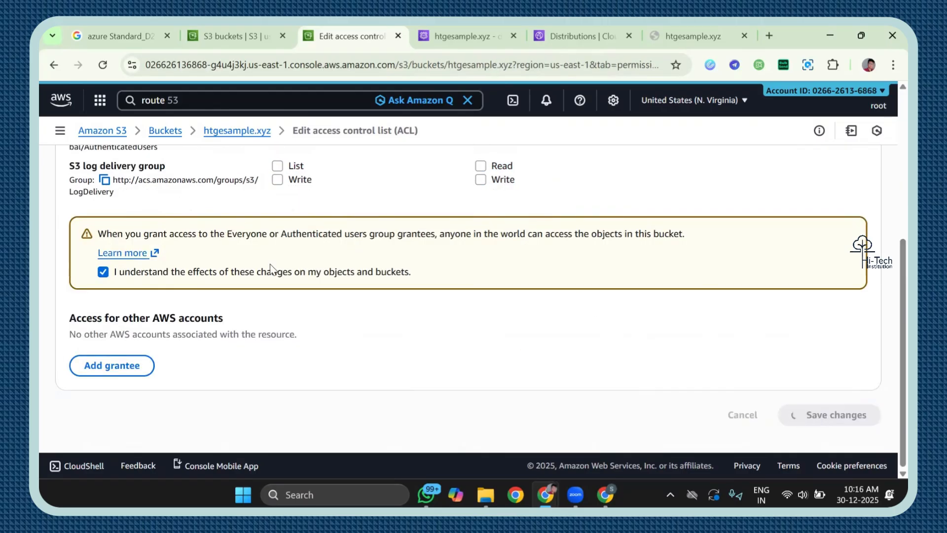
Step: Select all objects in the htgesample.xyz bucket, make them public using ACL, and highlight the successfully edited object count
scroll(227, 236, "up", 5)
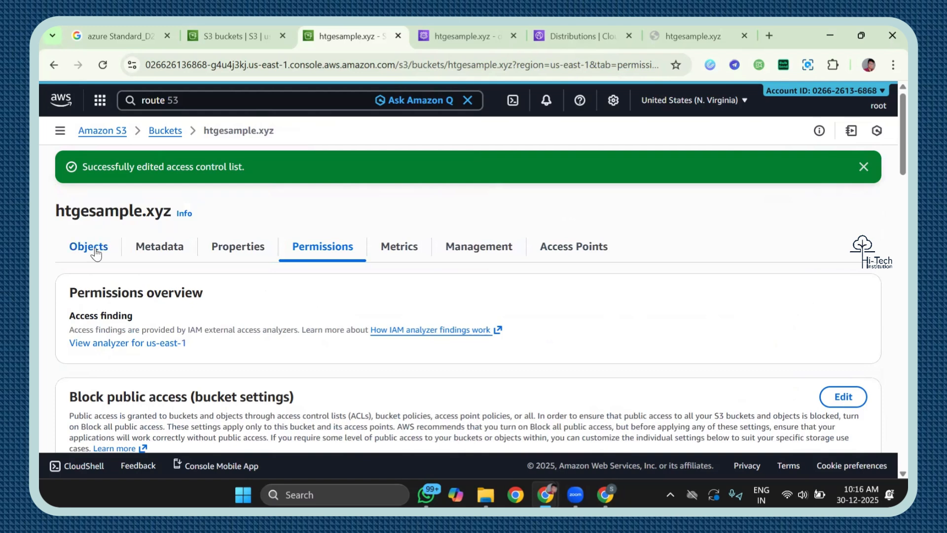
left_click(95, 251)
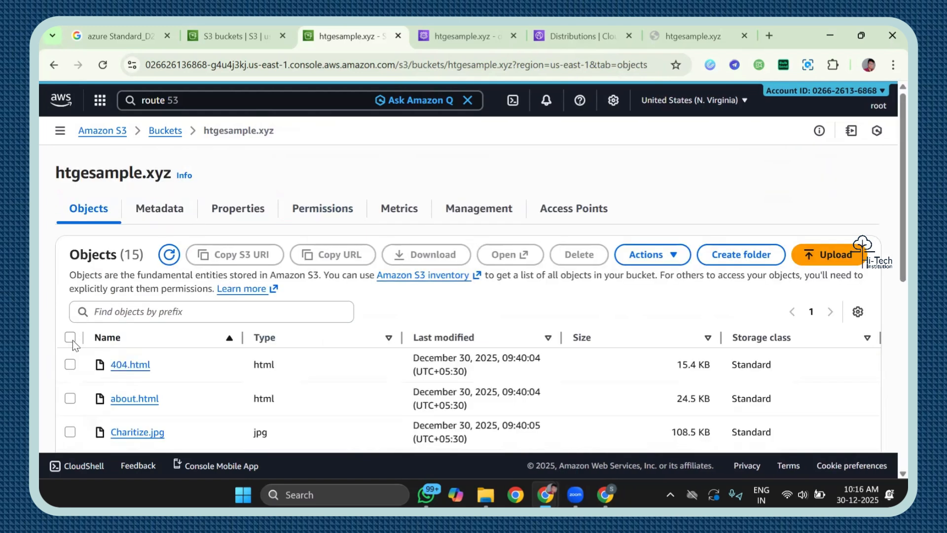
left_click(73, 340)
left_click(577, 290)
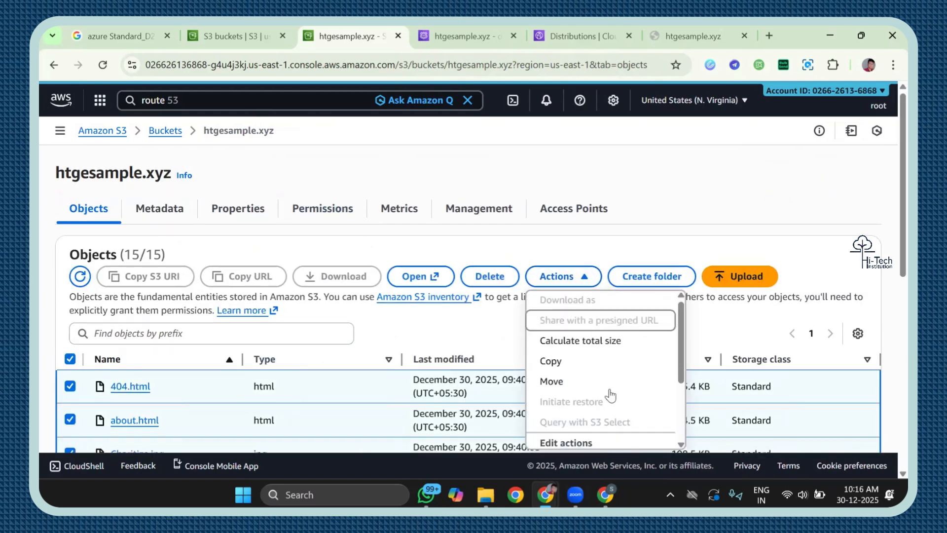
scroll(612, 404, "down", 2)
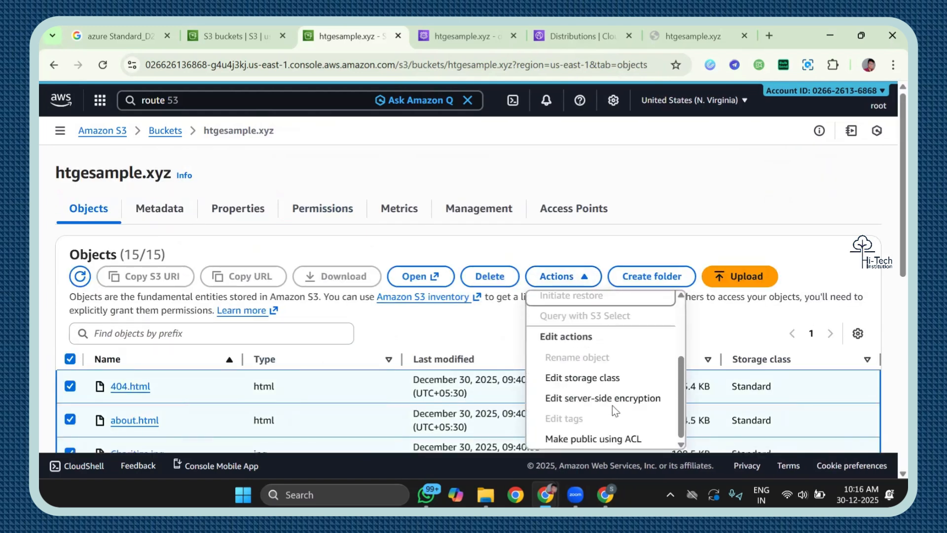
left_click(614, 444)
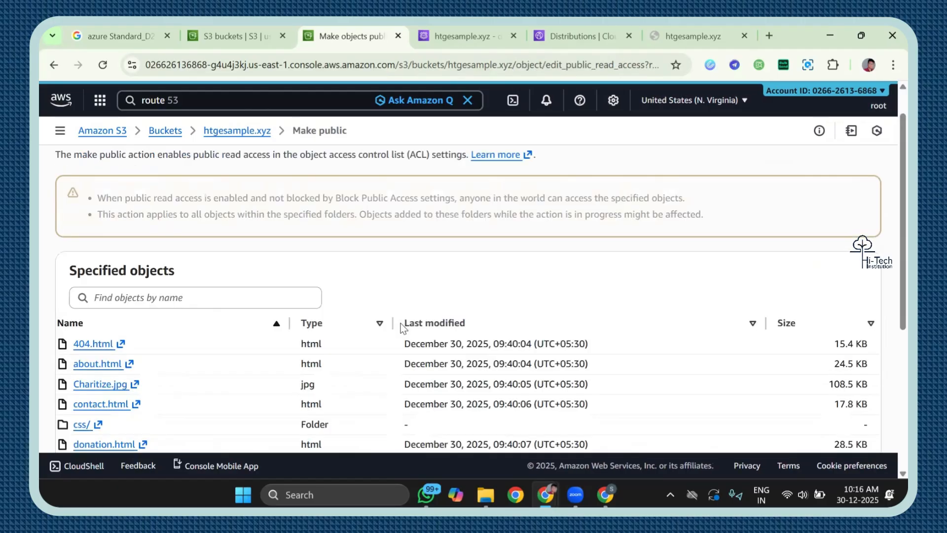
scroll(402, 327, "down", 10)
left_click(840, 416)
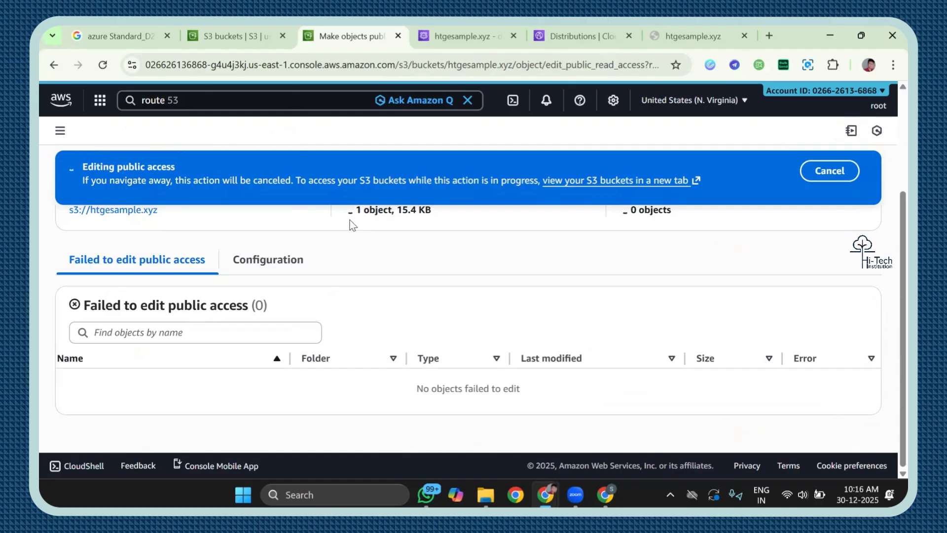
scroll(348, 246, "up", 1)
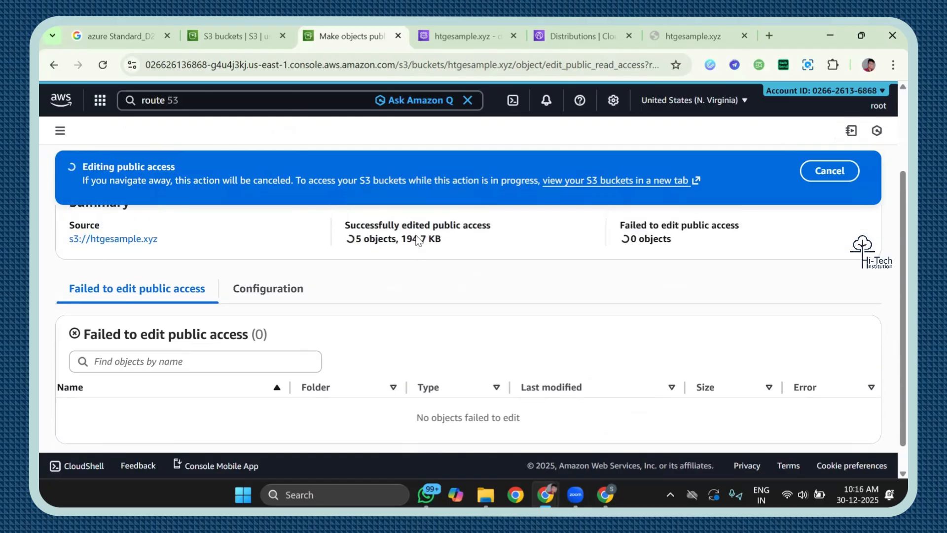
left_click_drag(348, 241, 450, 249)
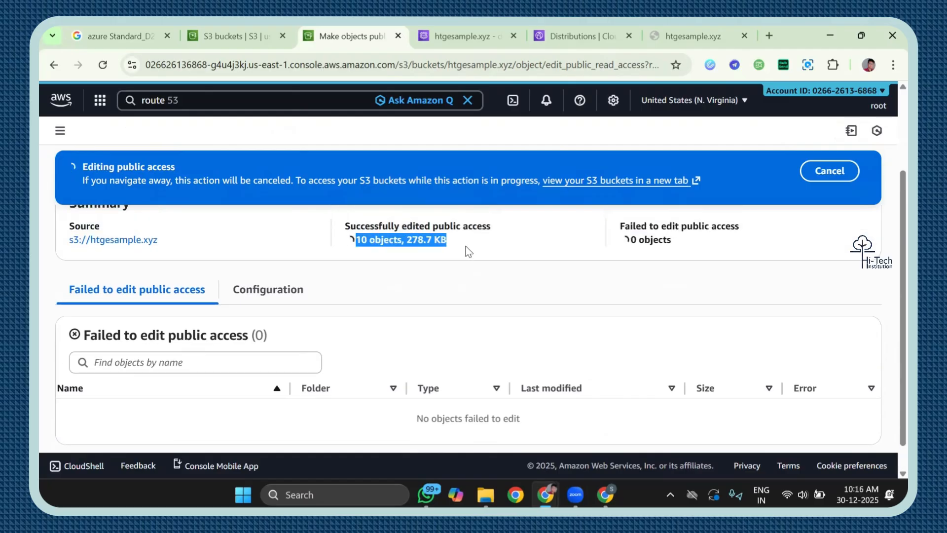
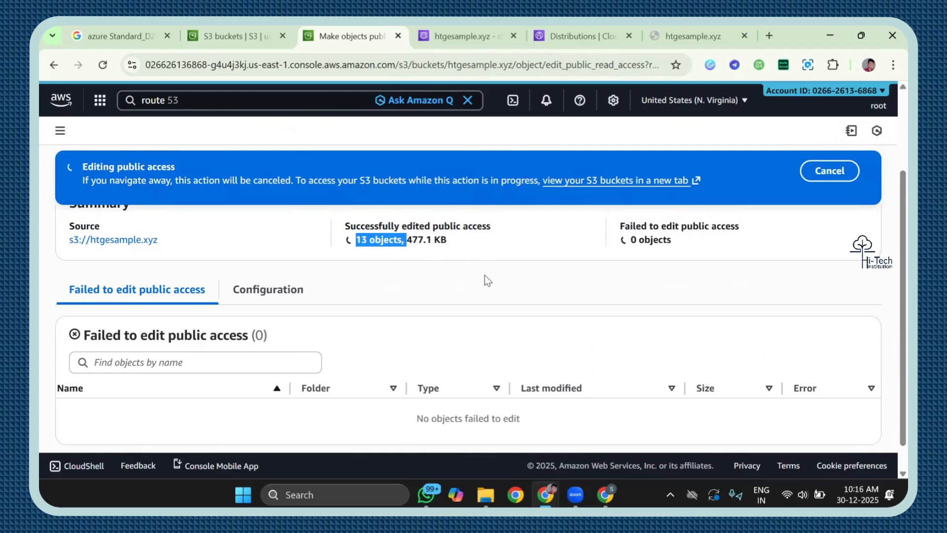
Step: Switch to the CloudFront distributions list and look across its columns, from the alternate domain and origins back to the ID
left_click(462, 36)
left_click(602, 28)
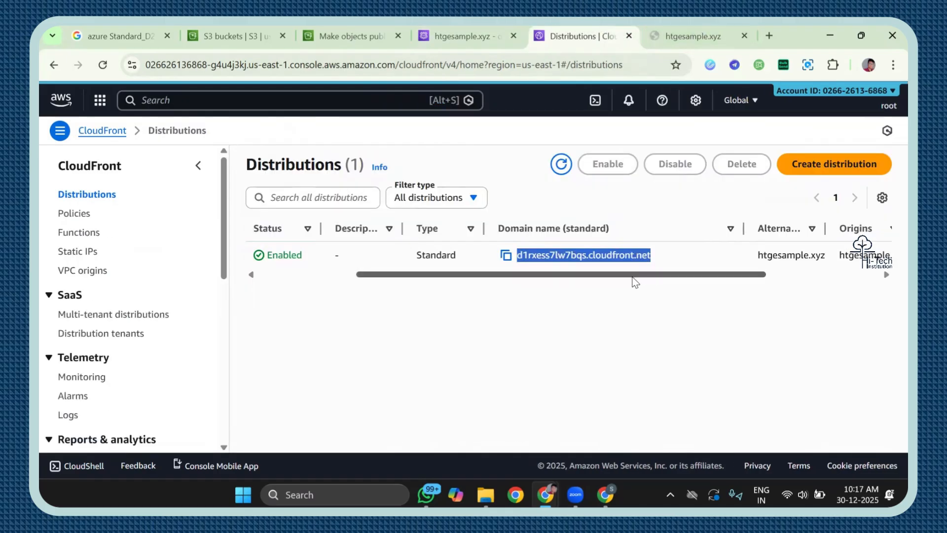
left_click_drag(682, 275, 795, 275)
left_click_drag(712, 277, 606, 269)
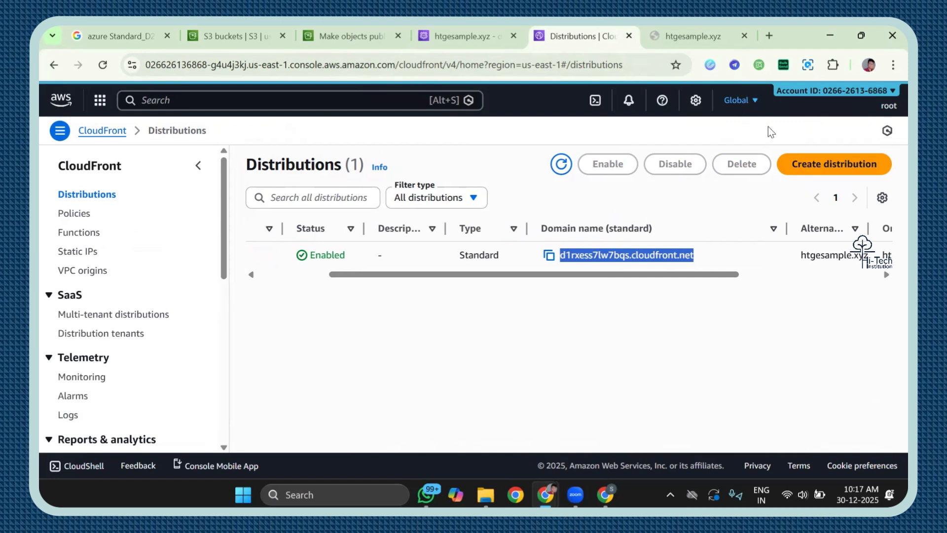
left_click_drag(592, 277, 432, 268)
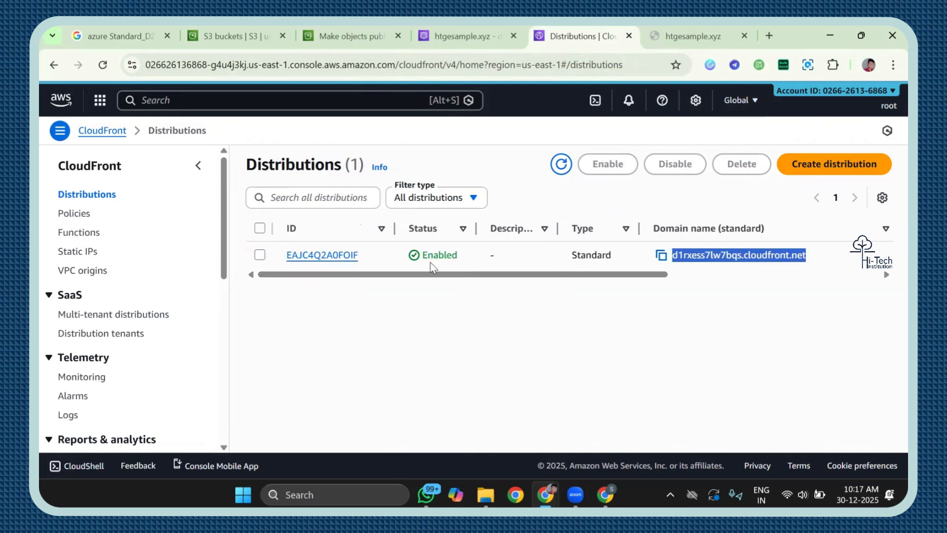
Step: Open the htgesample.xyz distribution and examine its details and general settings, highlighting the price class and supported HTTP versions
left_click(320, 254)
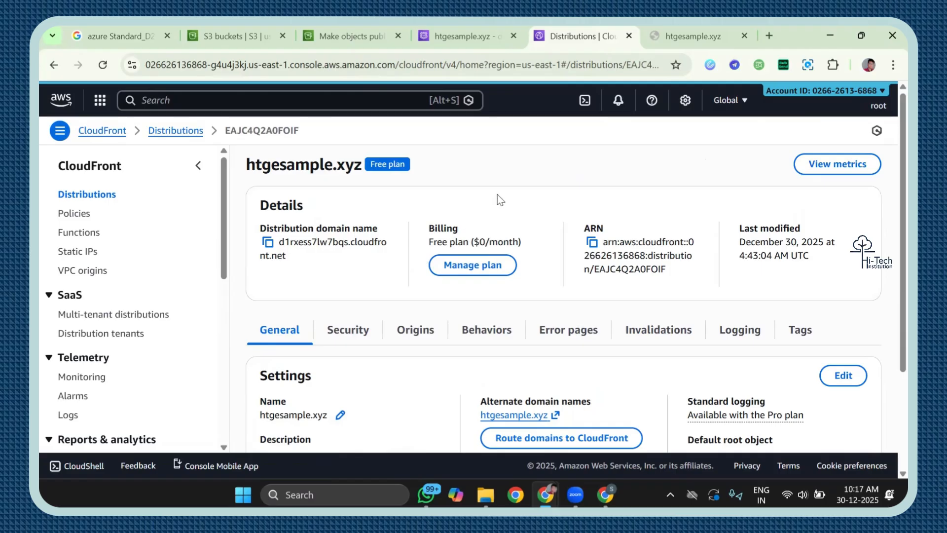
scroll(498, 194, "down", 2)
scroll(380, 305, "down", 1)
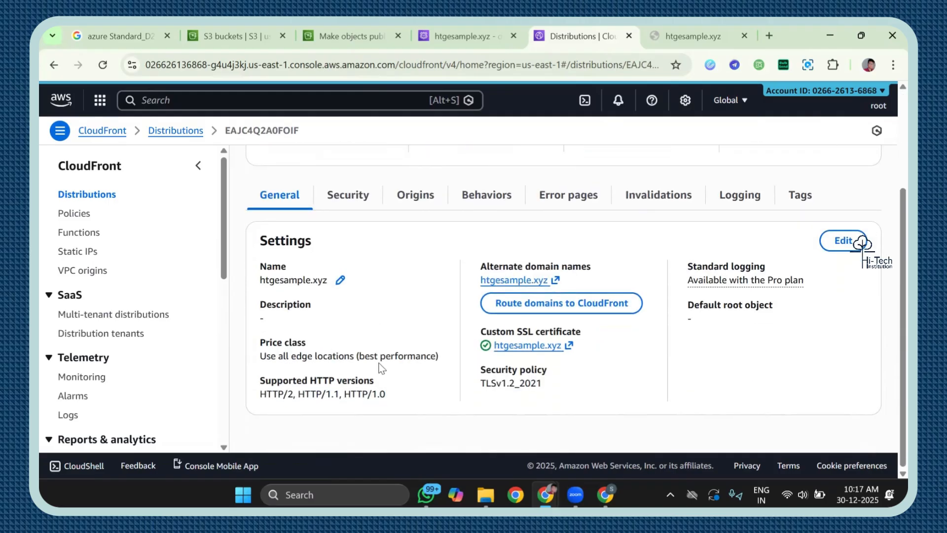
left_click_drag(408, 356, 275, 356)
left_click_drag(250, 398, 395, 402)
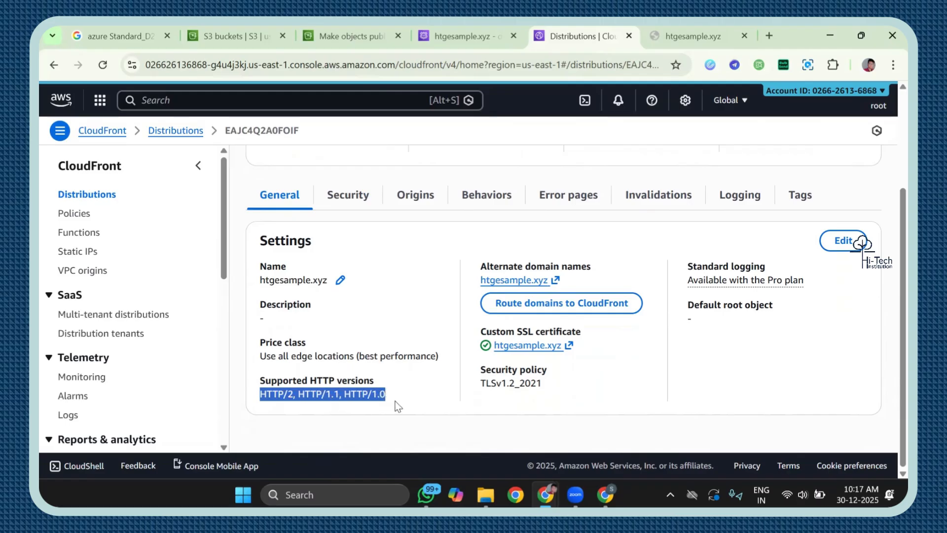
scroll(448, 339, "up", 1)
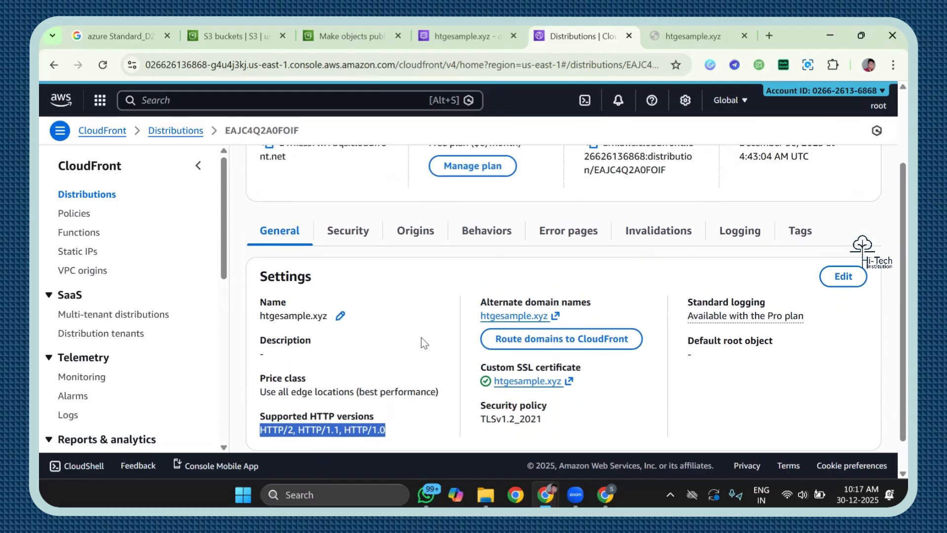
scroll(437, 286, "up", 2)
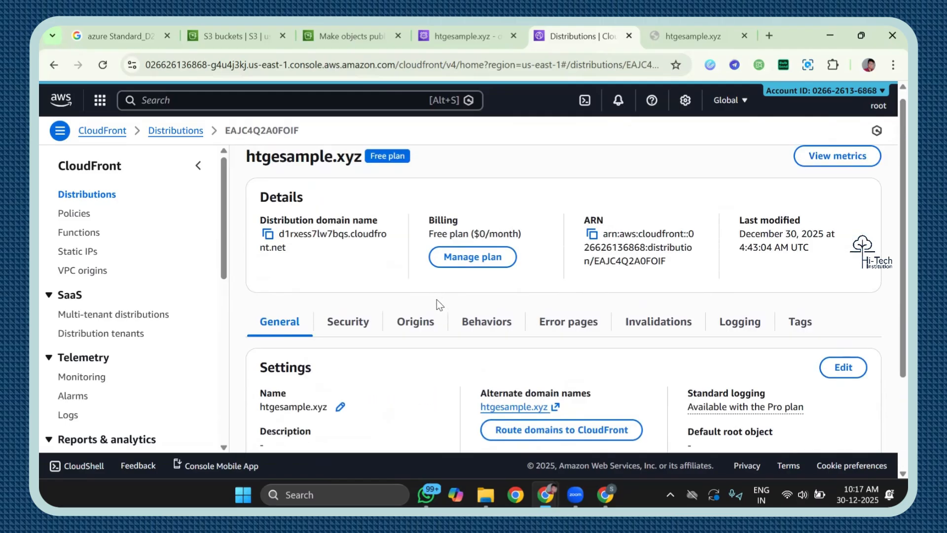
scroll(437, 303, "down", 1)
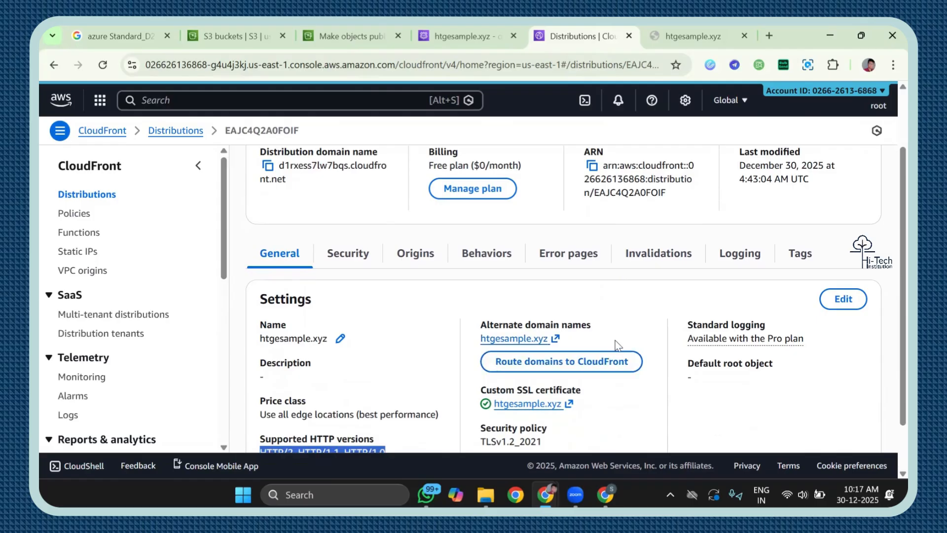
scroll(553, 355, "down", 2)
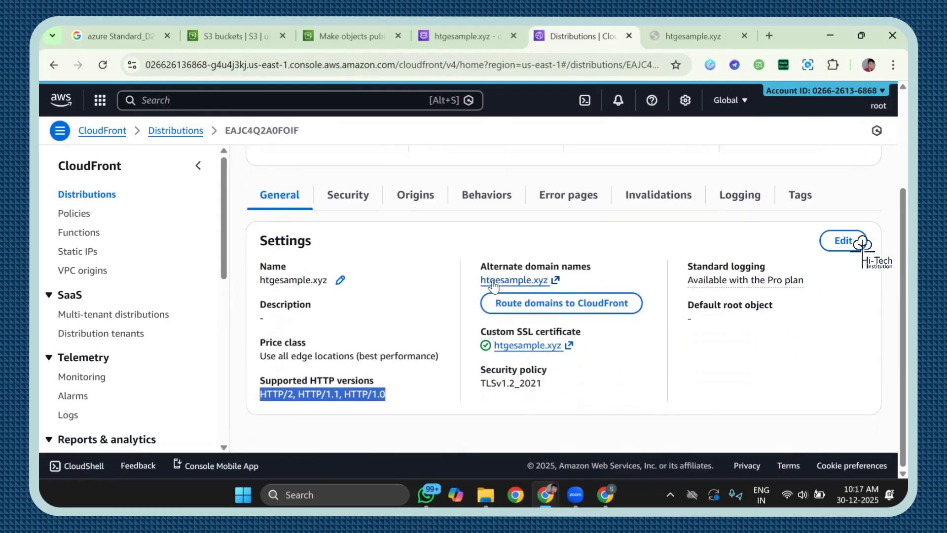
Step: Look through the distribution's security settings, from the web application firewall protections to the security trends
left_click(364, 196)
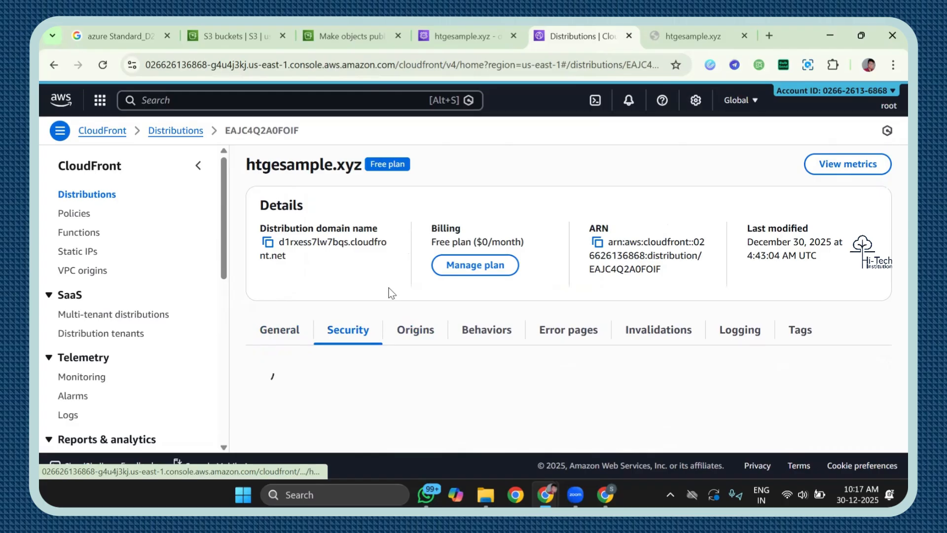
scroll(445, 294, "down", 3)
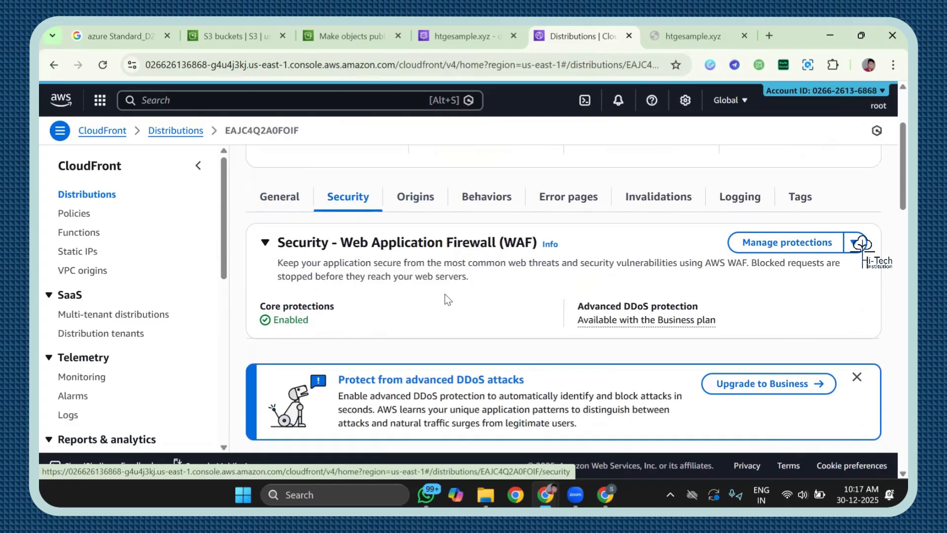
scroll(477, 330, "down", 3)
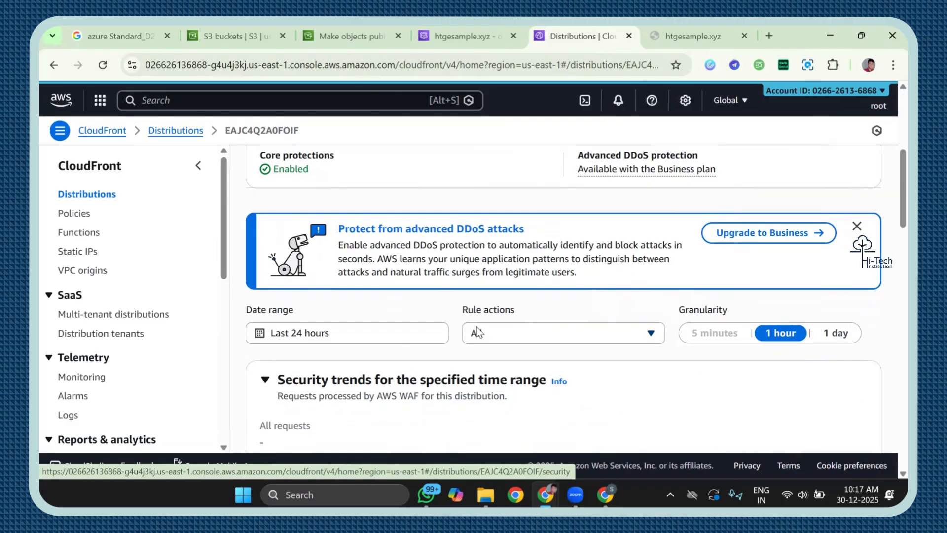
scroll(464, 285, "down", 2)
scroll(464, 285, "up", 7)
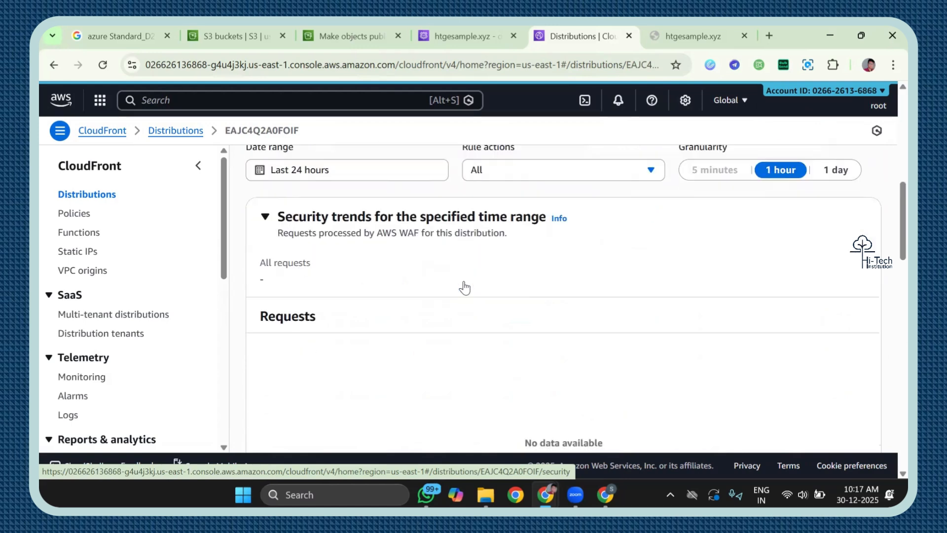
Step: View the distribution's origins, go back to the distributions list, and return to the summary of the bucket's public access edit
left_click(427, 265)
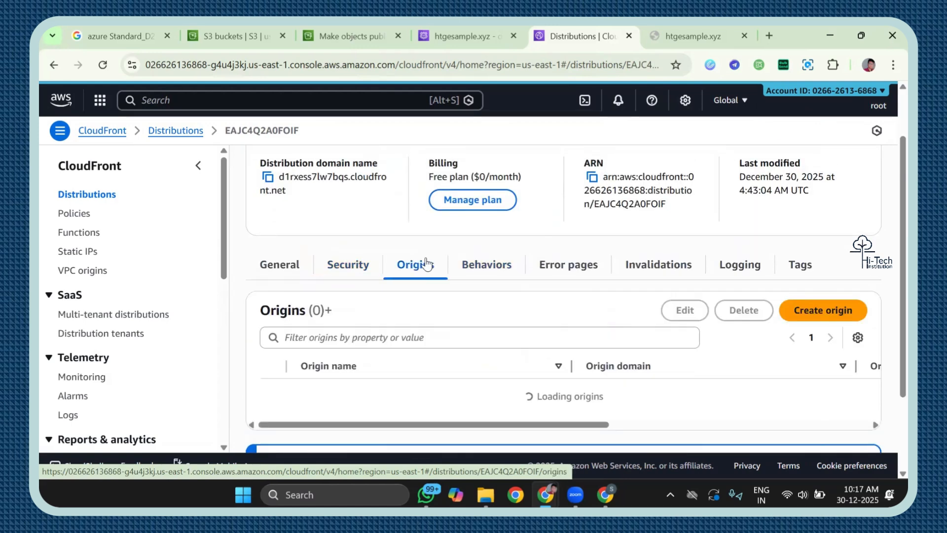
scroll(483, 310, "up", 2)
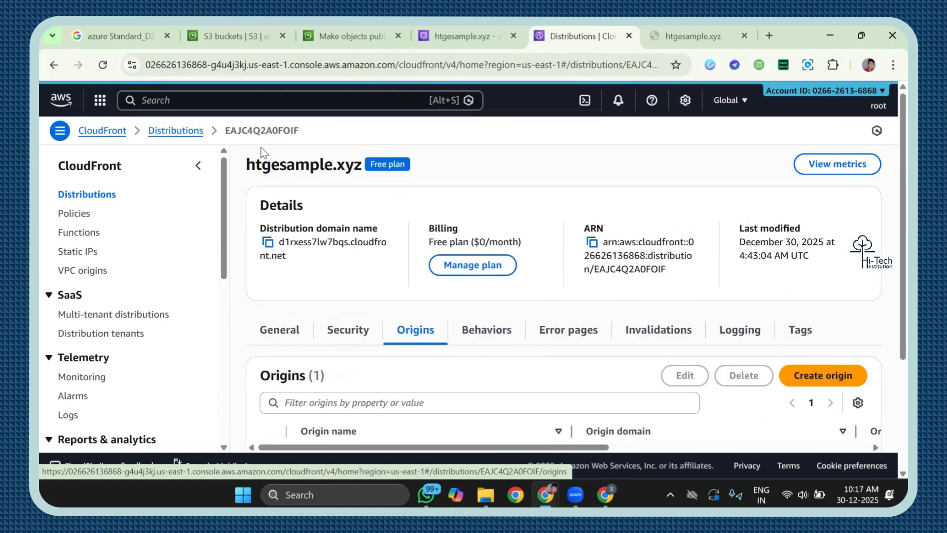
left_click(194, 136)
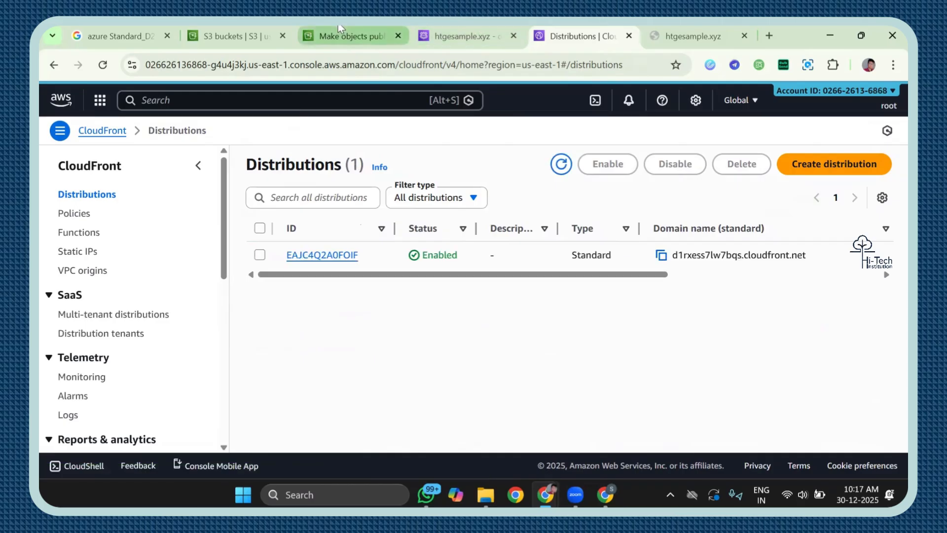
left_click(351, 35)
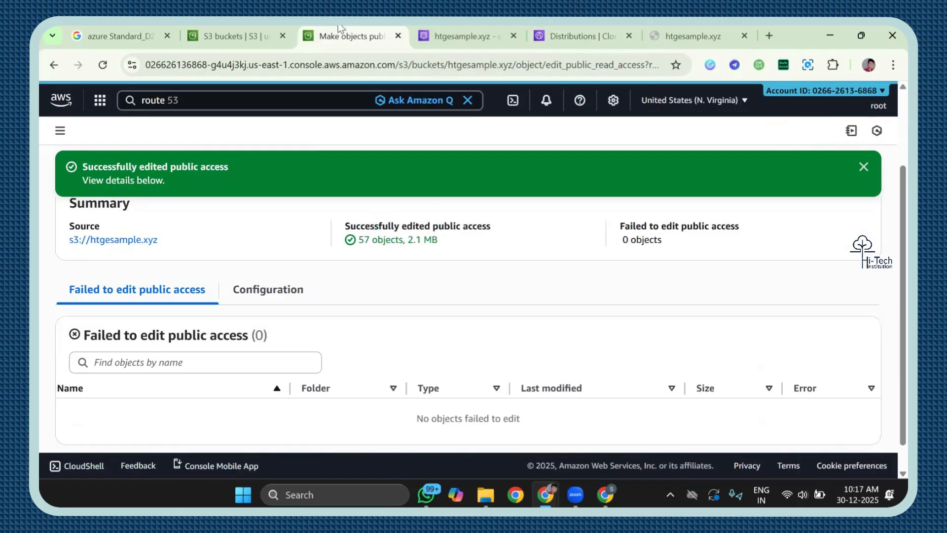
Step: Dismiss the public access notice, reload the htgesample.xyz website, and view its site information to check the connection security
left_click(856, 173)
left_click(700, 35)
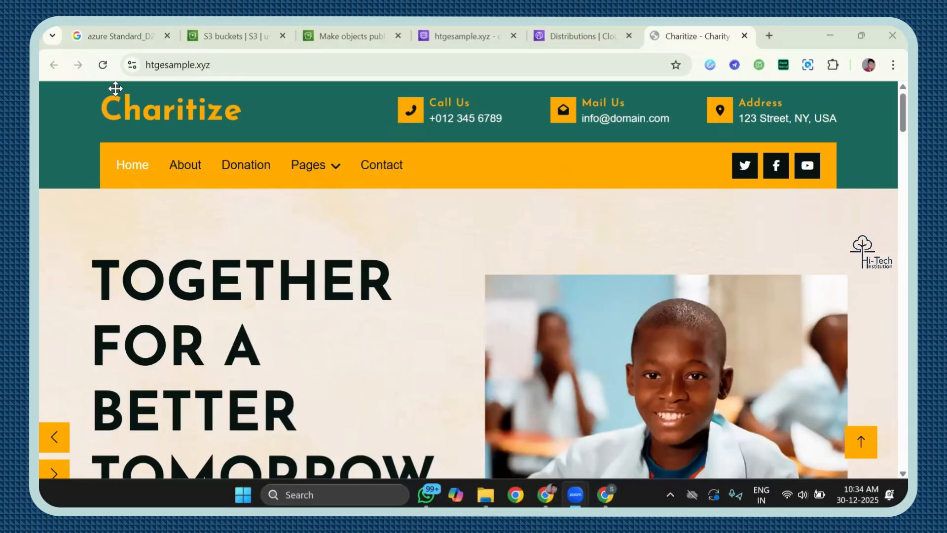
left_click(102, 66)
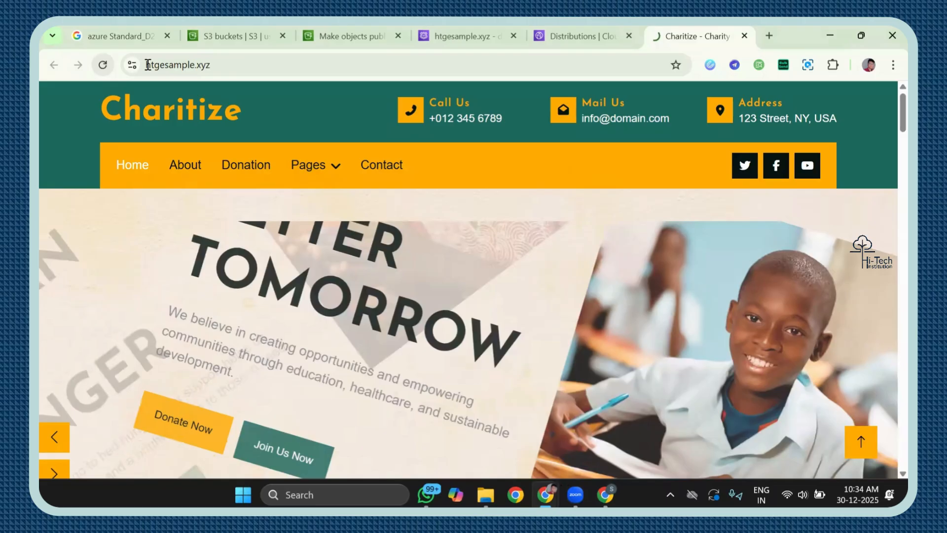
left_click(148, 65)
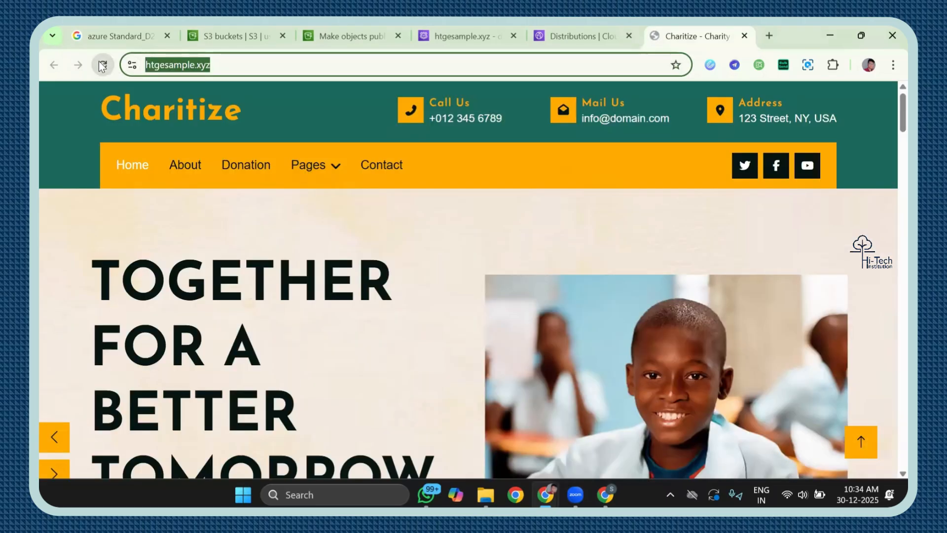
left_click(103, 66)
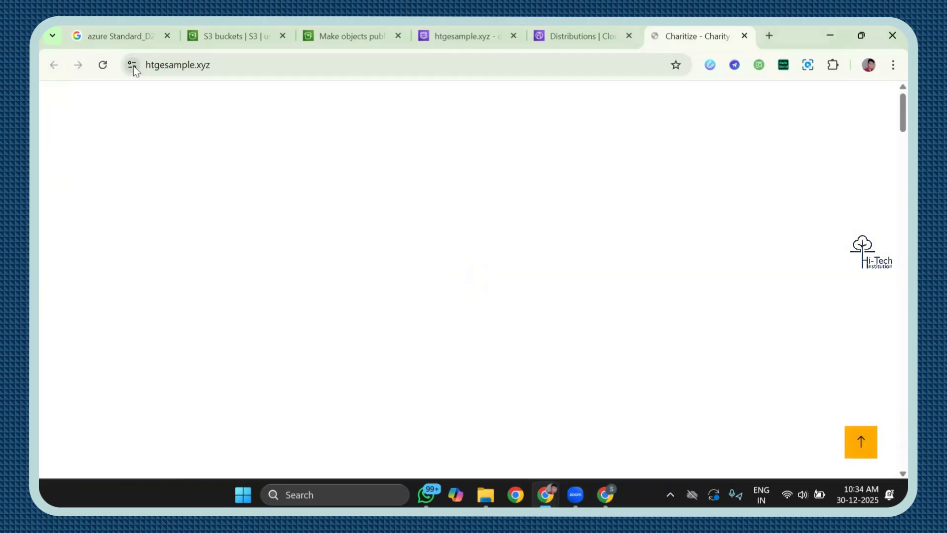
left_click(132, 65)
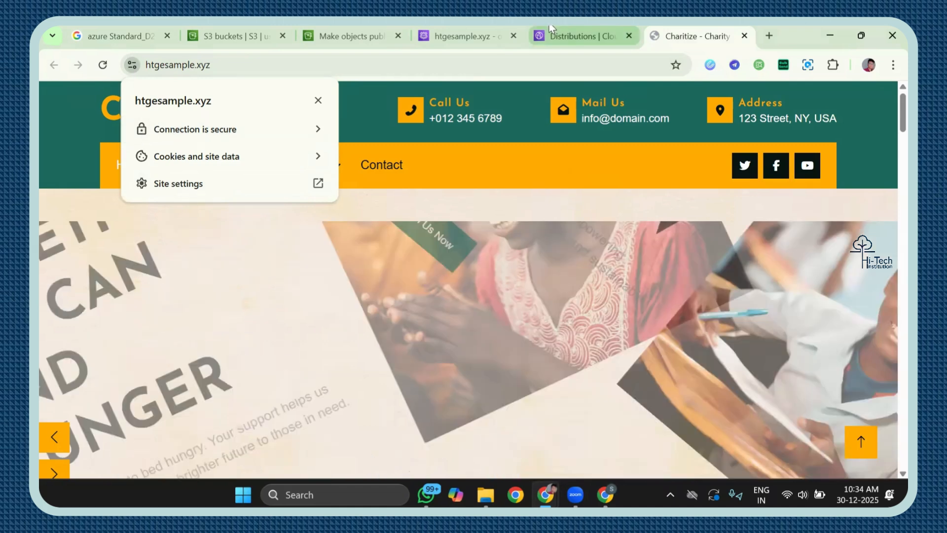
Step: Copy the distribution's domain name from the CloudFront distributions list and open d1rxess7lw7bqs.cloudfront.net in a new browser tab
left_click(578, 36)
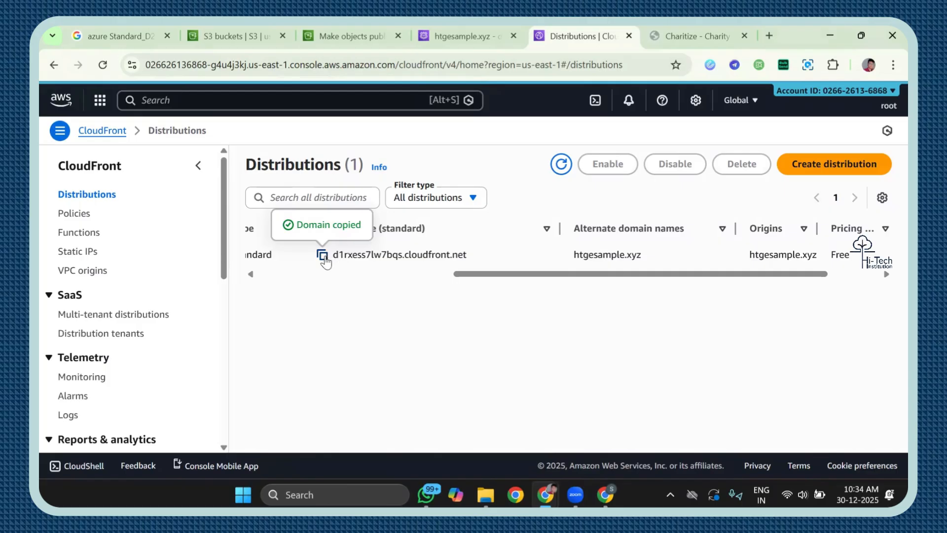
left_click(770, 37)
type("d1rxess7lw7bqs.cloudfront.net")
key("Return")
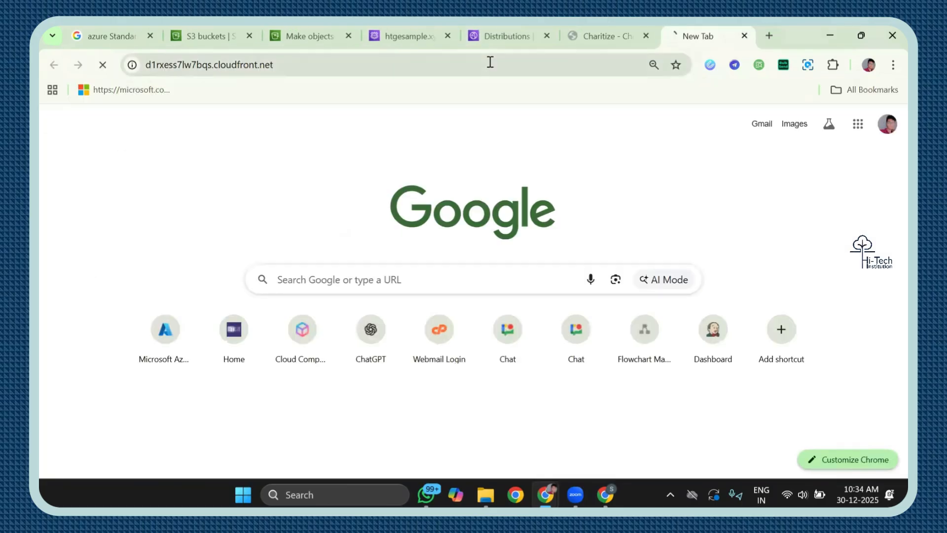